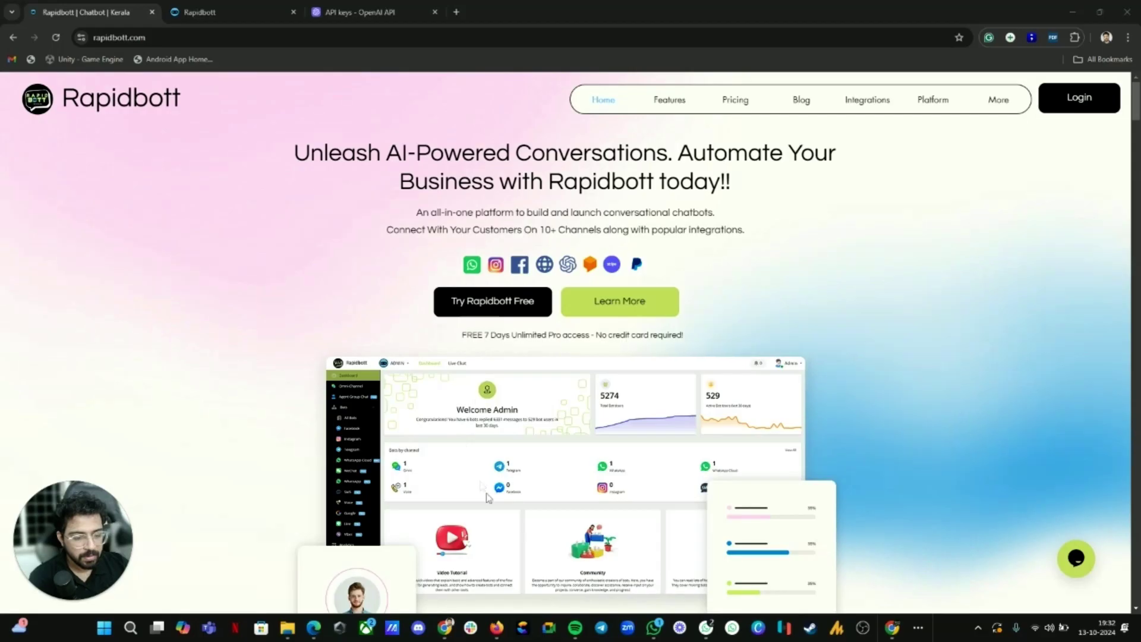
Step: Show page 1 of airbnb-faq-1.pdf in Edge with WhatsApp Web open beside it
click(312, 630)
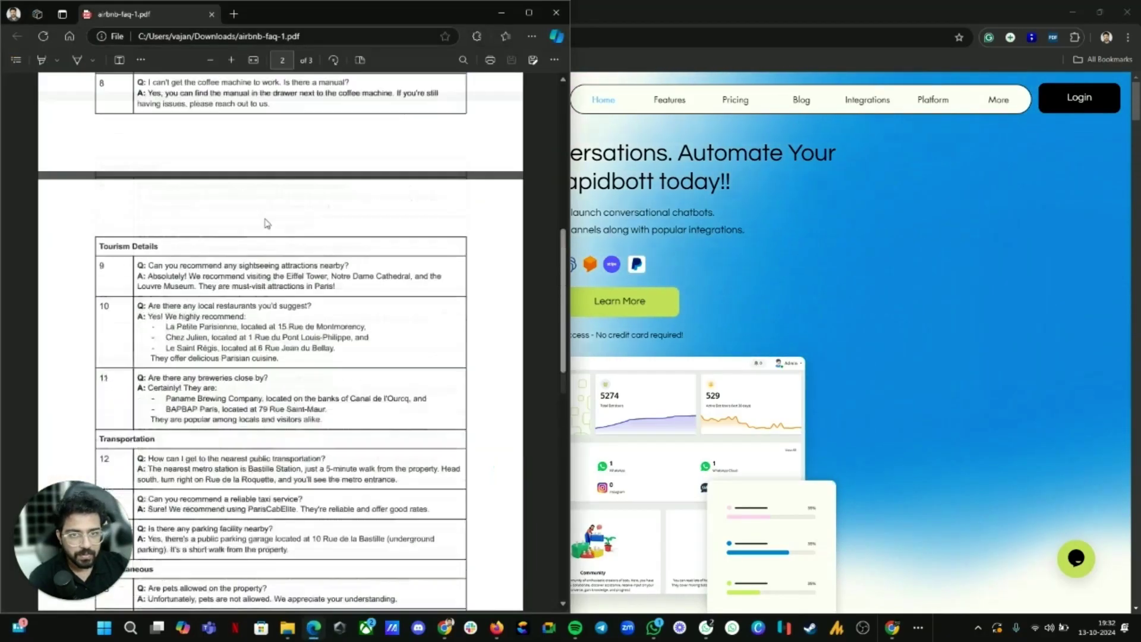
scroll(348, 291, up, 2)
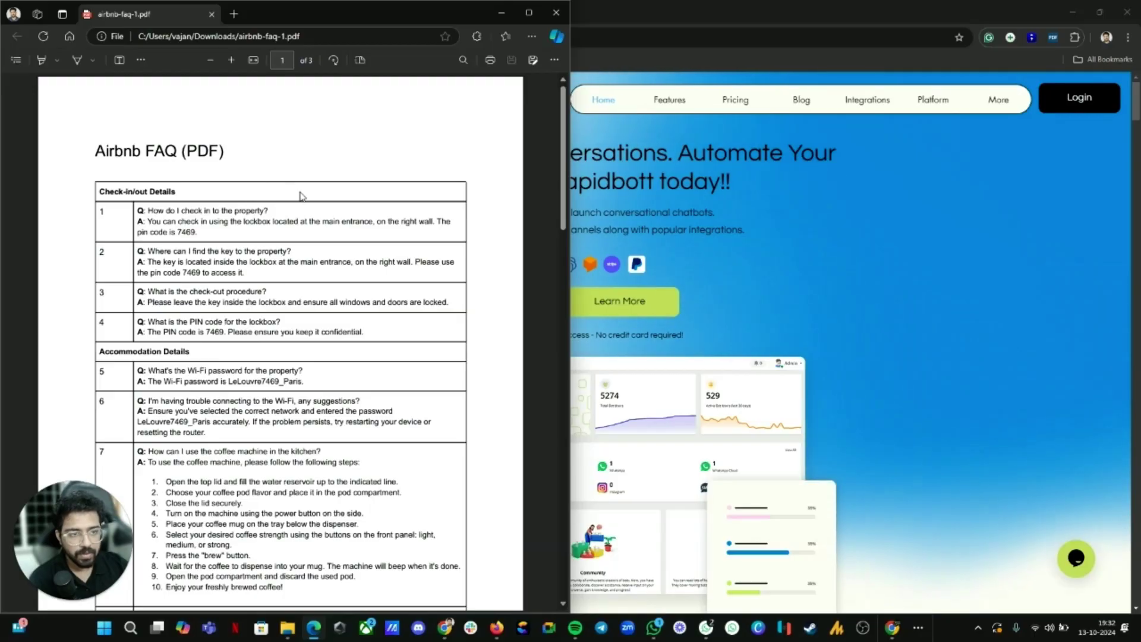
click(706, 629)
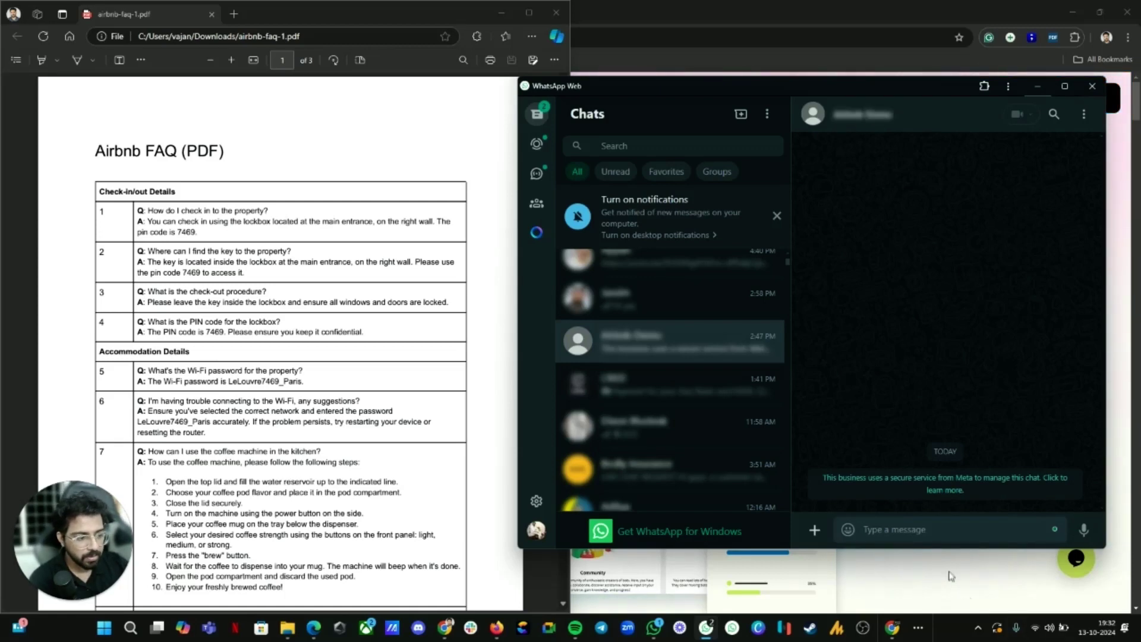
Step: Send 'hi' to the demo bot and view its greeting reply
text(hi)
key(Return)
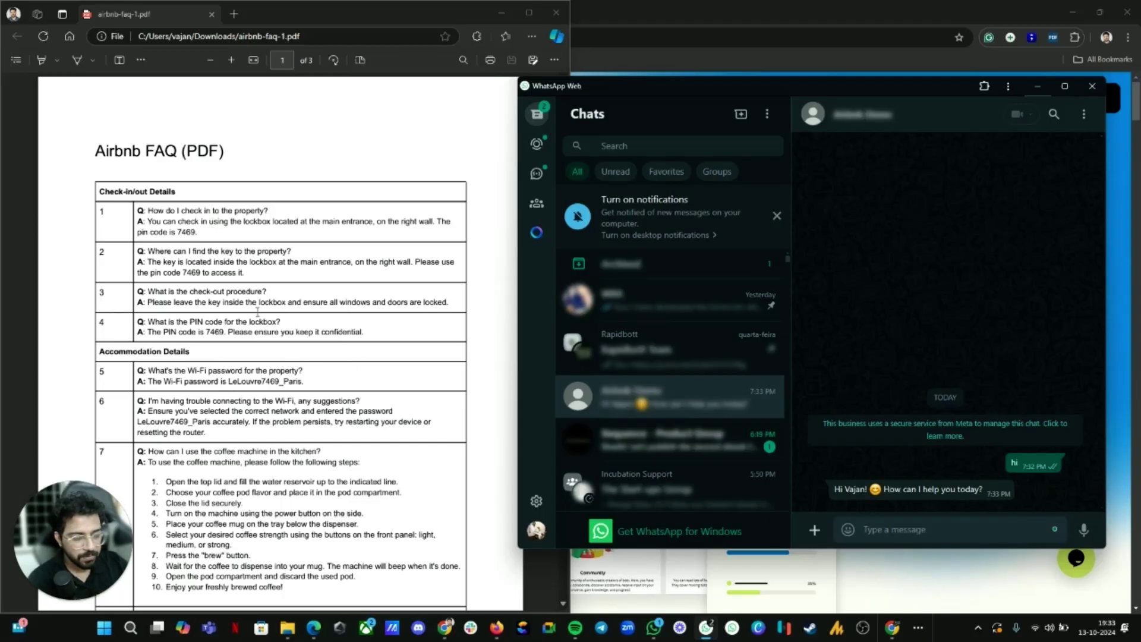
scroll(257, 312, down, 1)
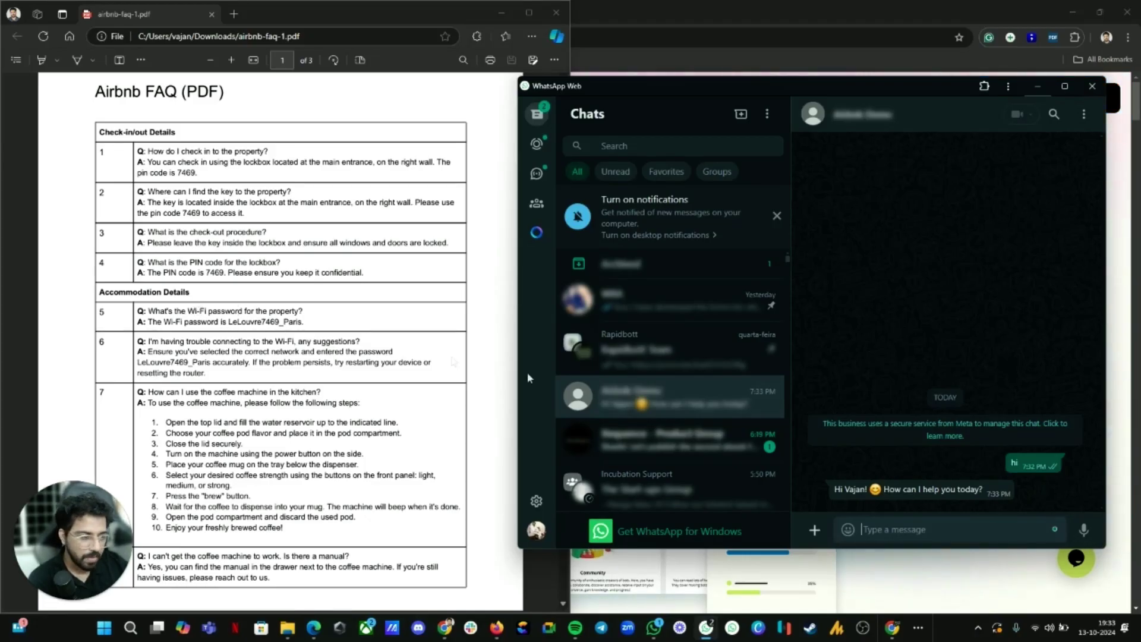
Step: Ask 'what is the wifi password?' and highlight the password in the bot's answer
text(what is the wifi)
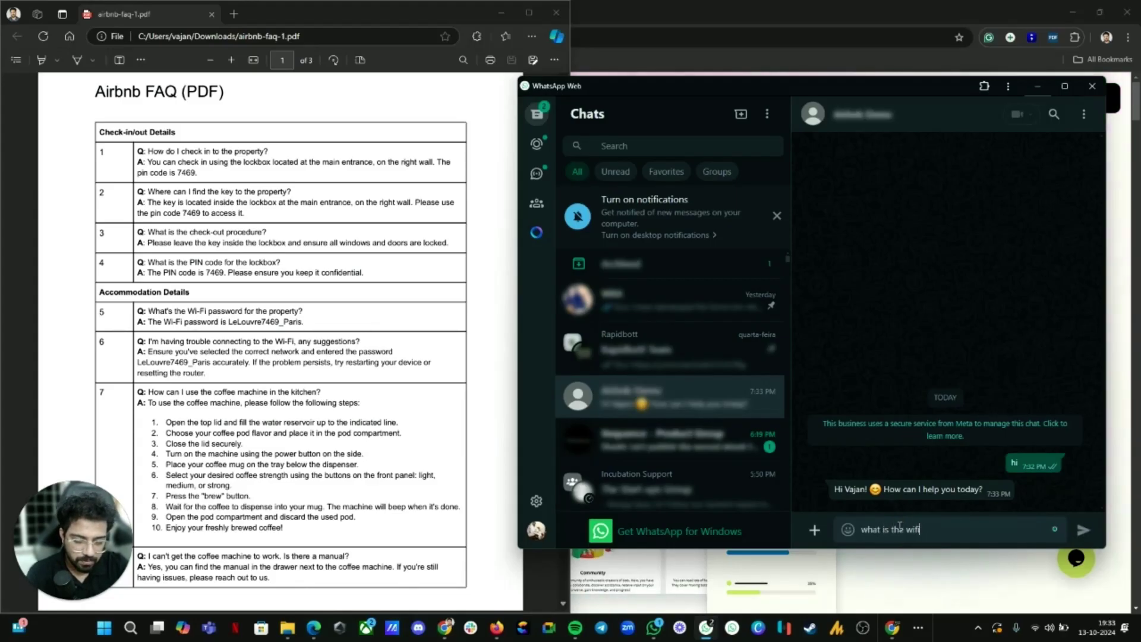
text( password)
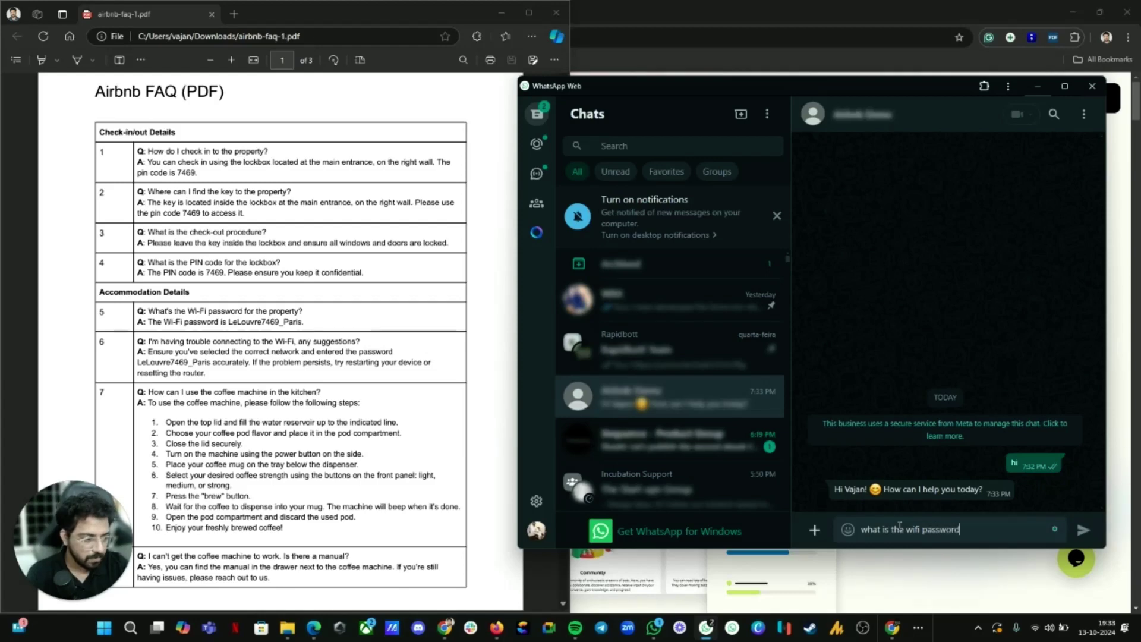
text(?)
key(Return)
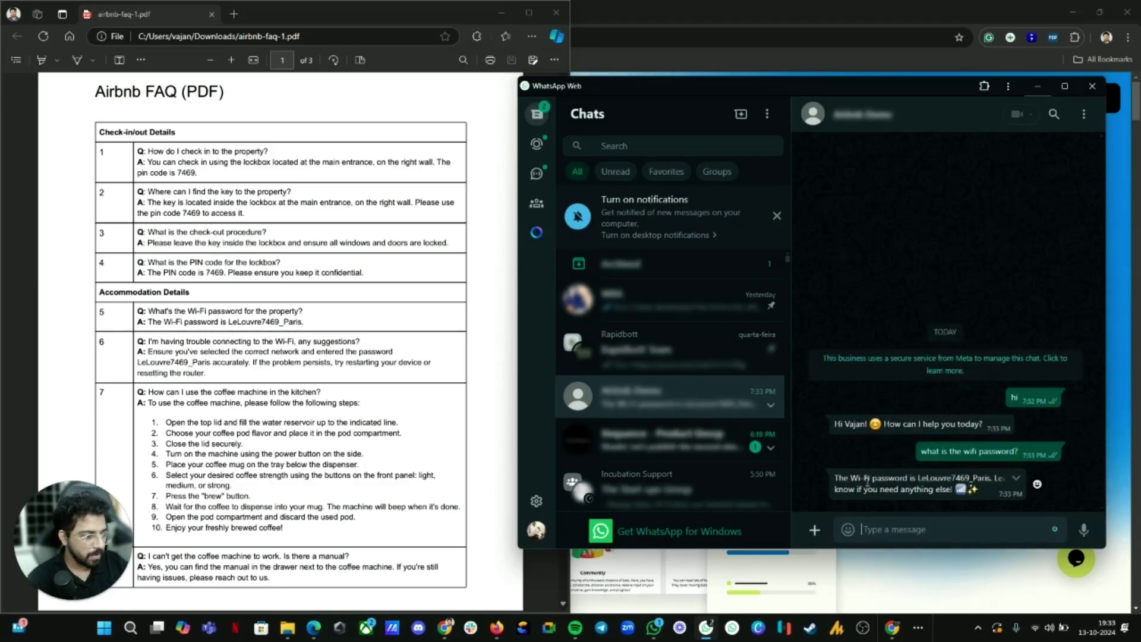
drag(926, 478, 989, 479)
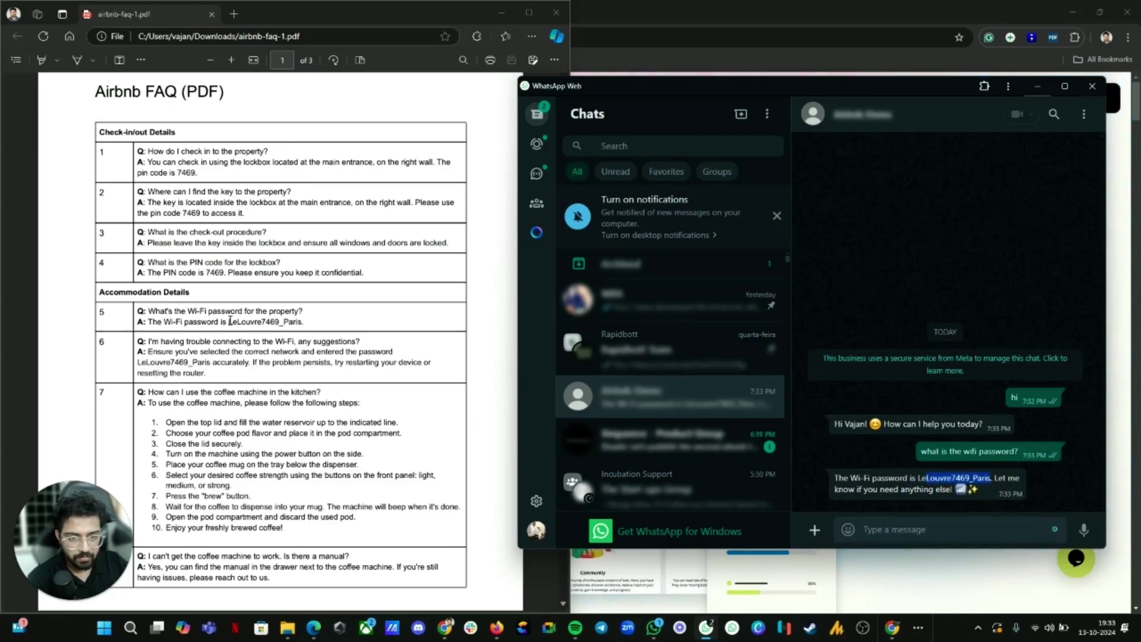
scroll(302, 332, down, 3)
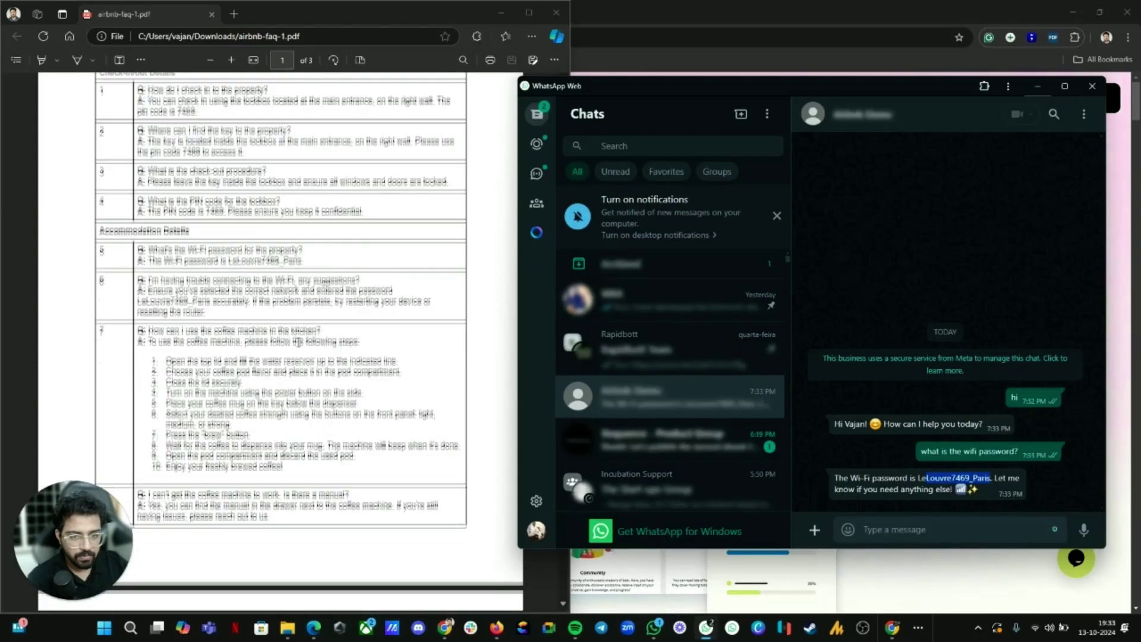
Step: Ask 'Is coffee machine is supported?' and compare the nine-step reply with the FAQ PDF
click(892, 528)
text(hoe)
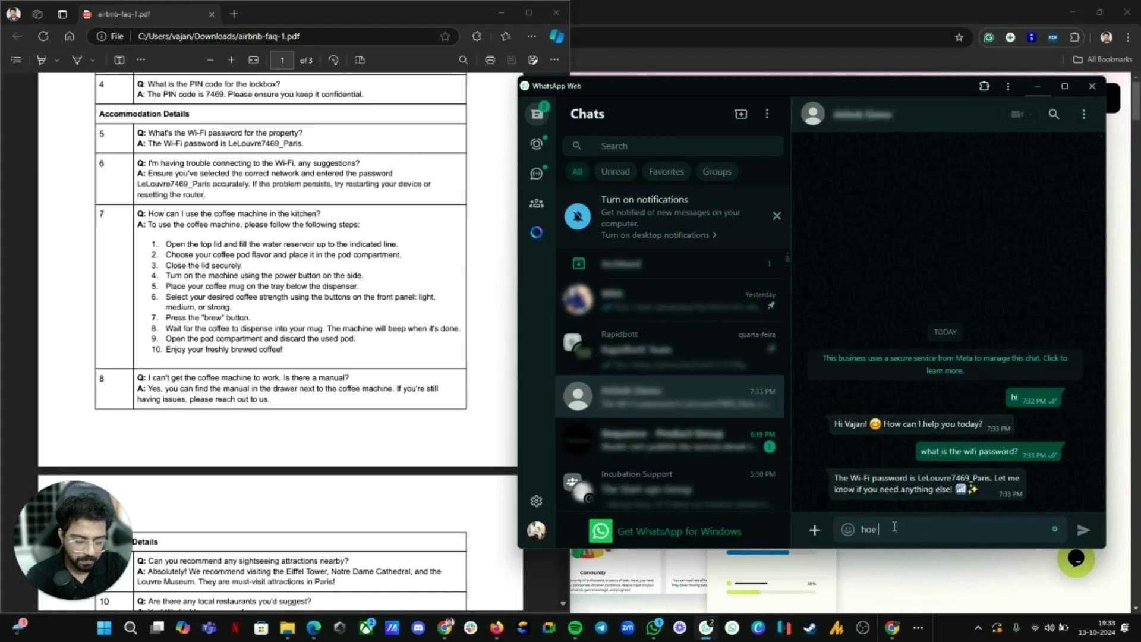
key(BackSpace)
text(Is coff)
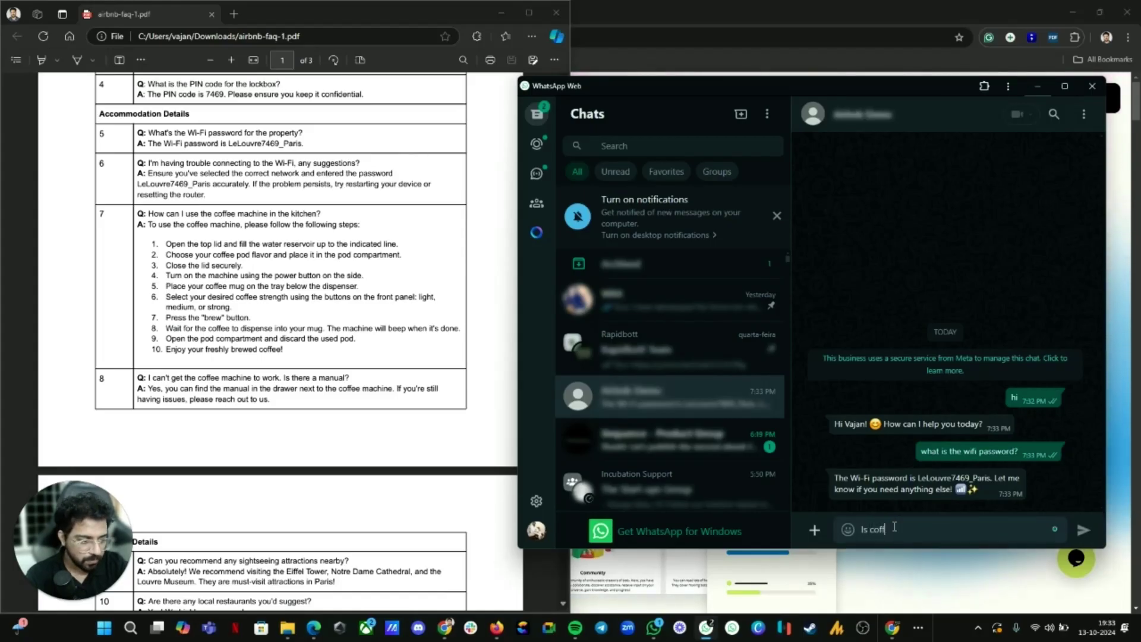
text(ee machi)
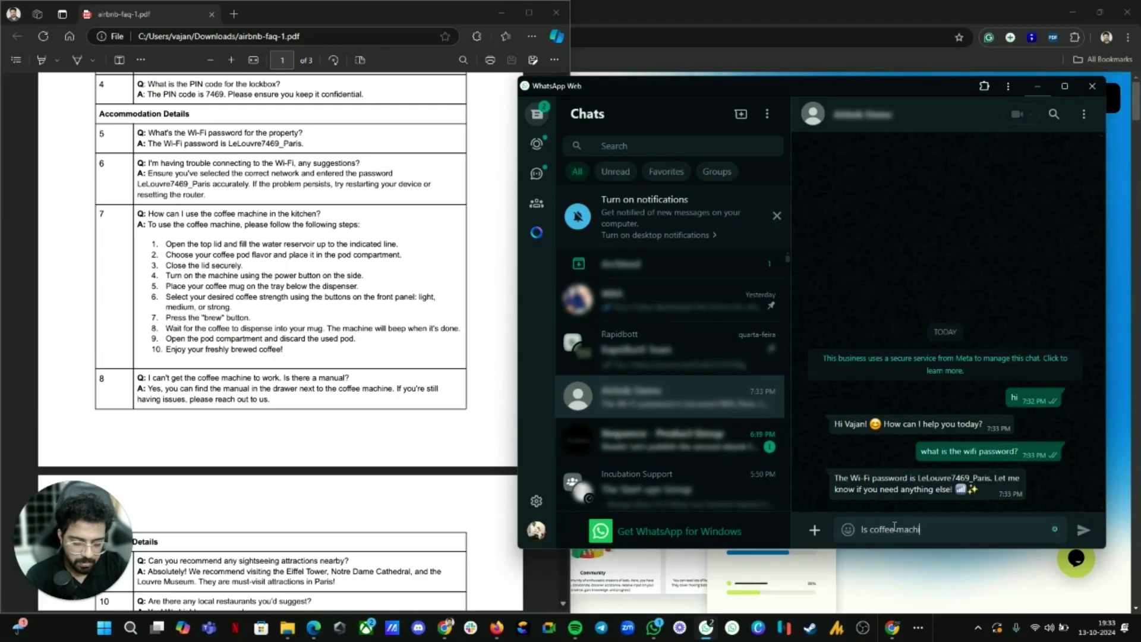
text(ne is supporte)
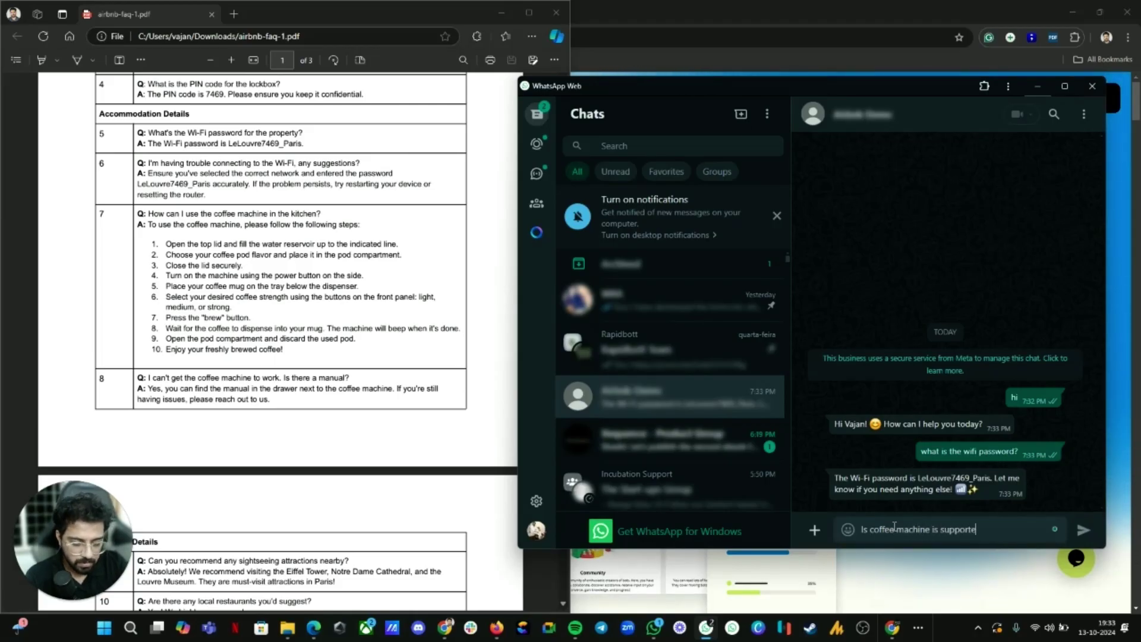
key(Return)
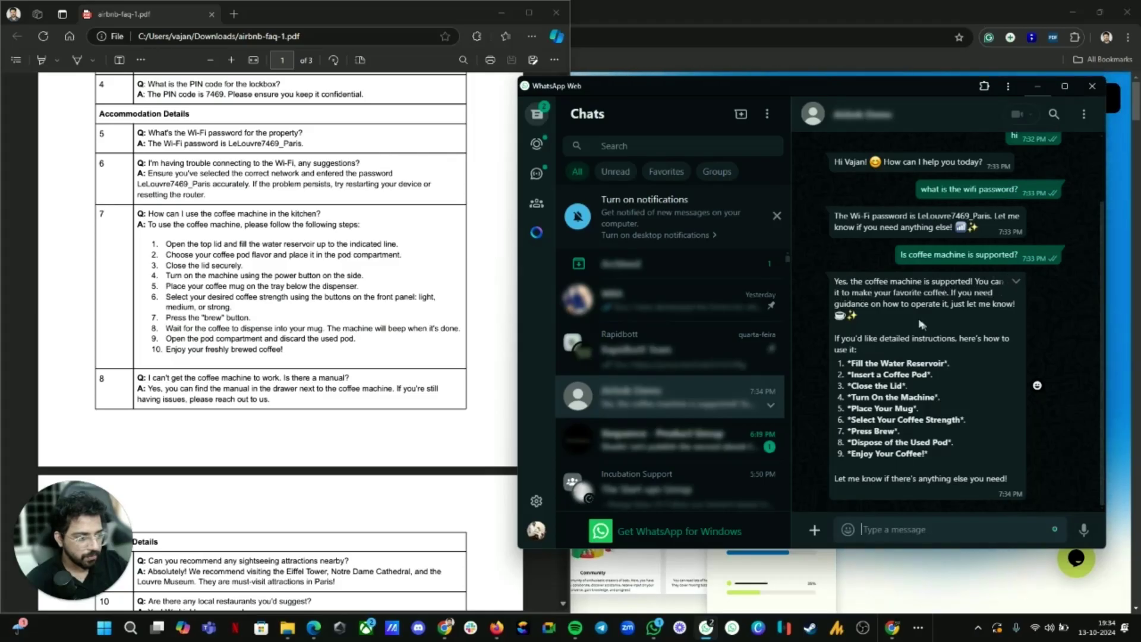
scroll(181, 233, up, 1)
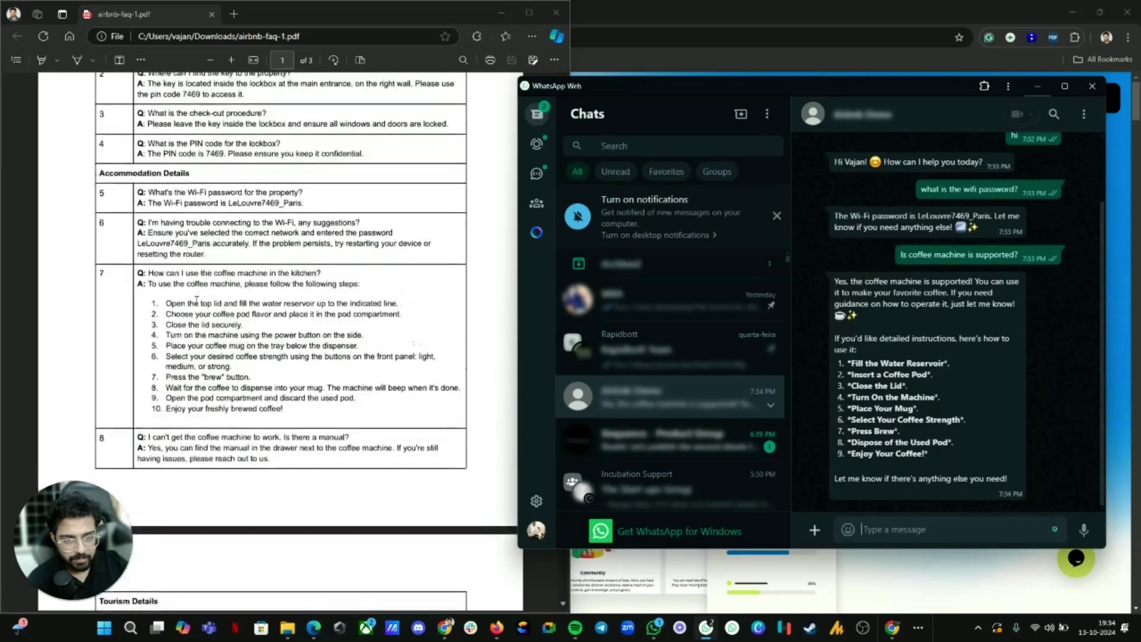
scroll(267, 278, down, 1)
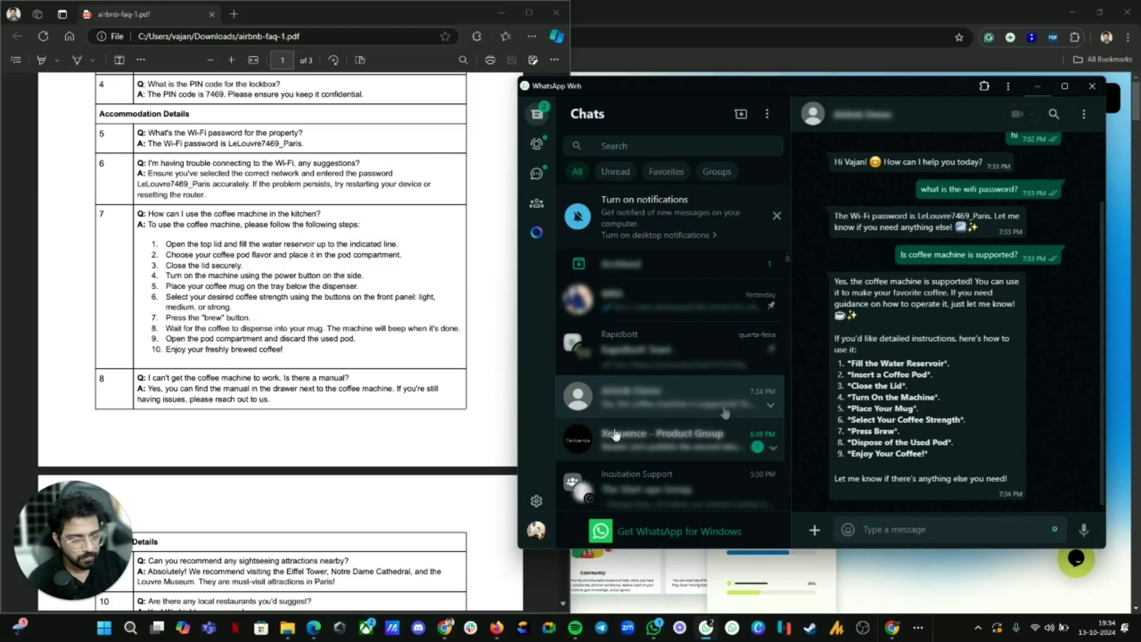
scroll(224, 295, down, 1)
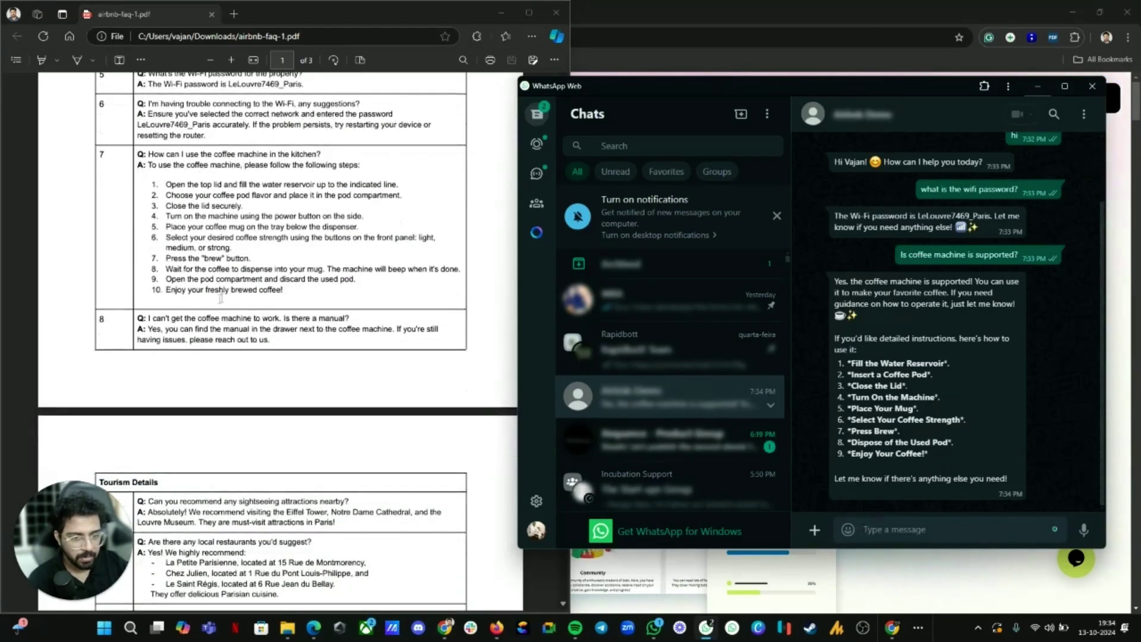
scroll(220, 316, down, 5)
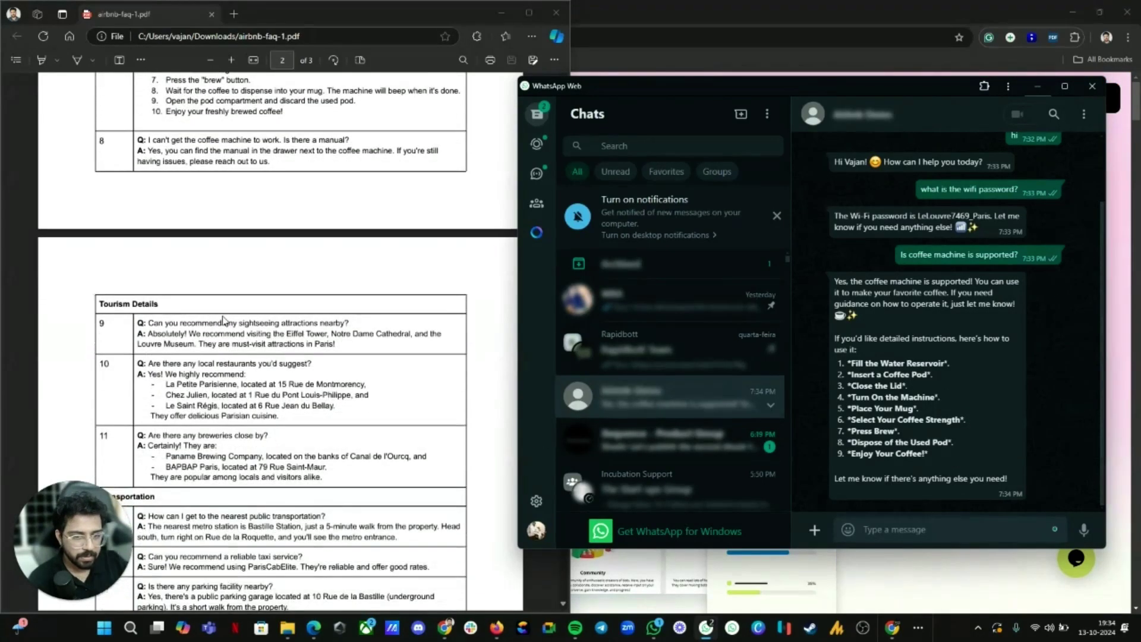
scroll(224, 316, down, 4)
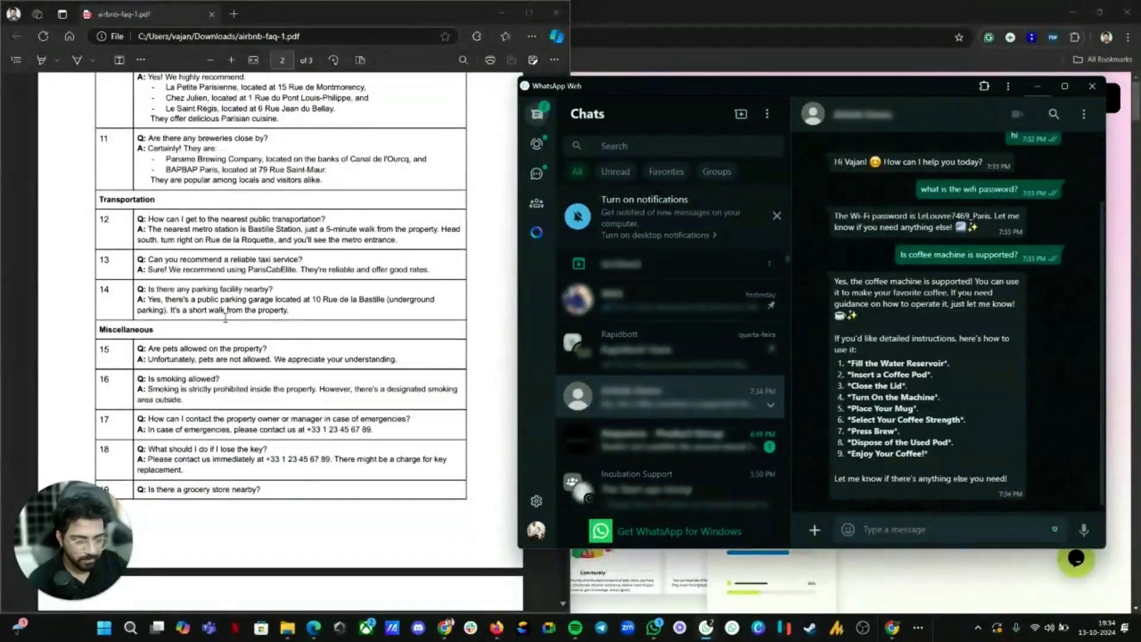
scroll(224, 316, down, 1)
Step: Ask 'is pets and smoking allowed?': no pets, smoking only in a designated outside area
click(899, 531)
text(is pets and smoking allowe)
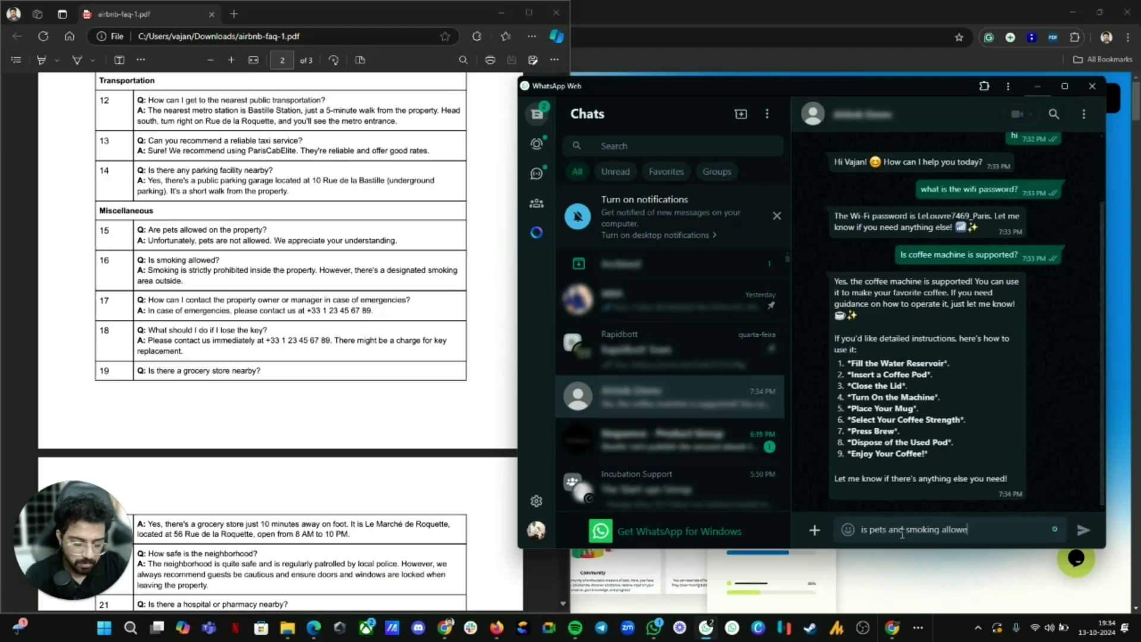
key(Return)
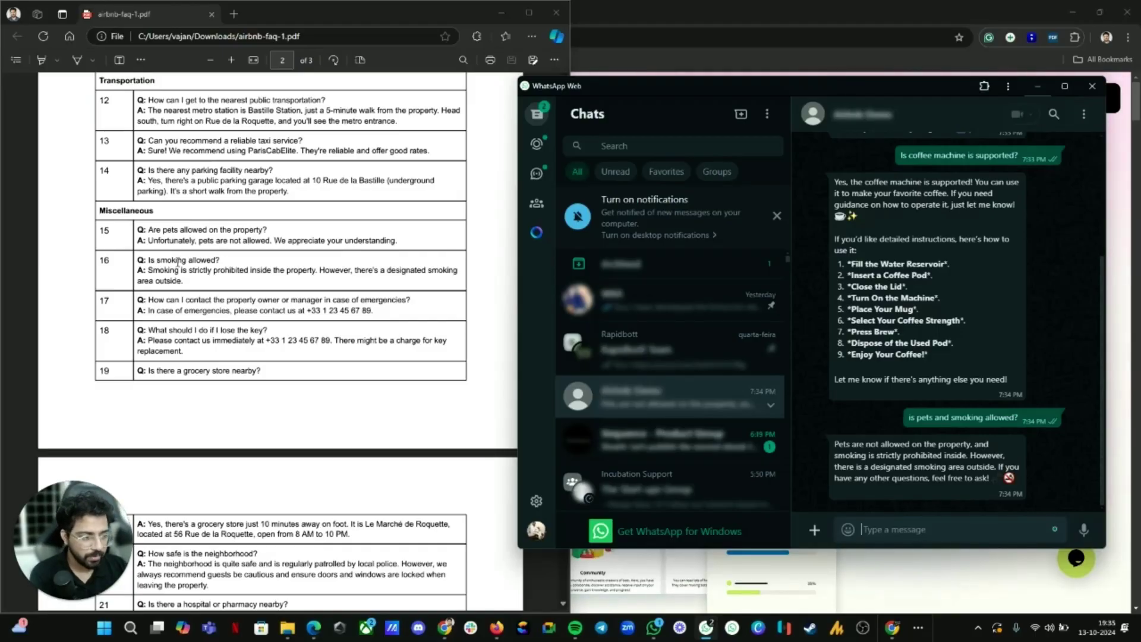
scroll(973, 294, up, 3)
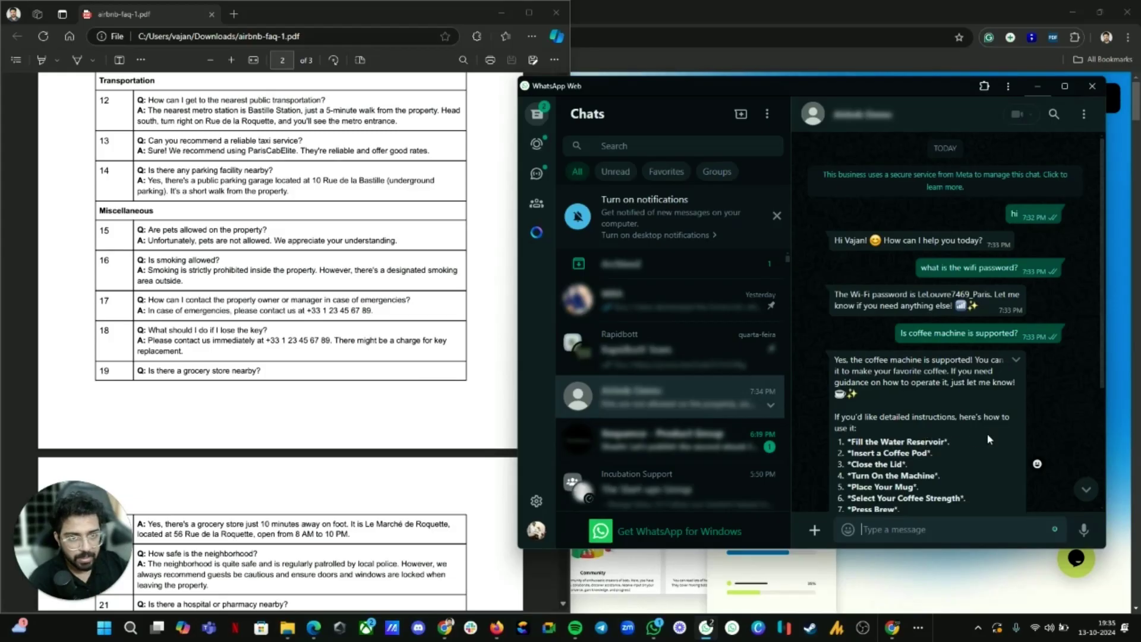
scroll(988, 439, down, 3)
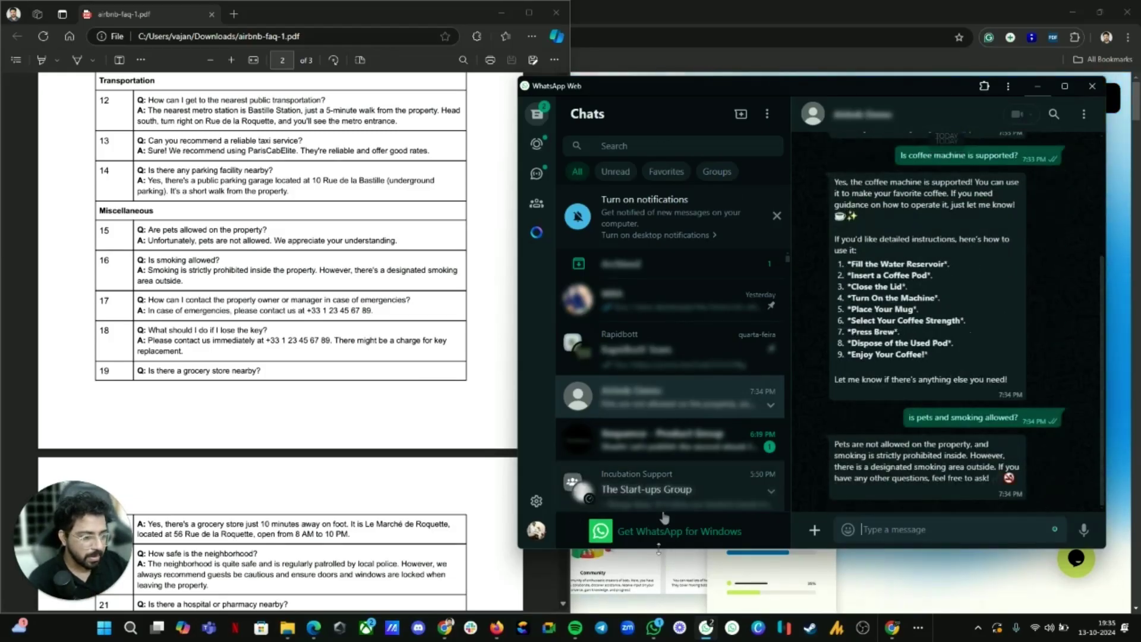
Step: Open the Airbnb Demo bot's Main Flow from its Flows list in Rapidbott
mouse_move(447, 630)
click(444, 597)
click(239, 7)
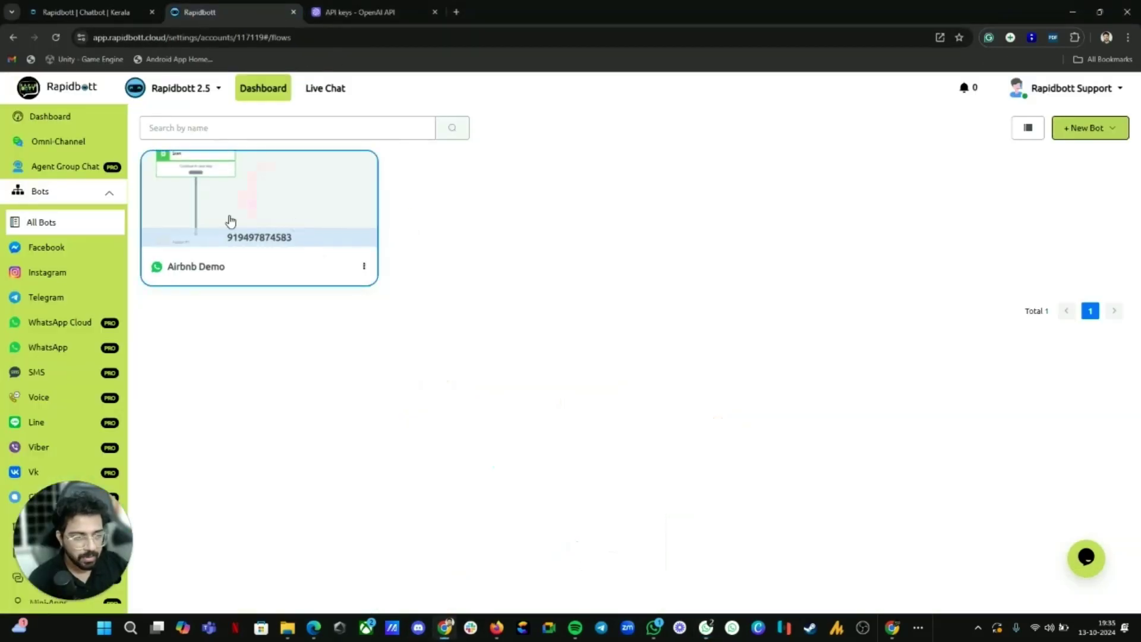
click(266, 226)
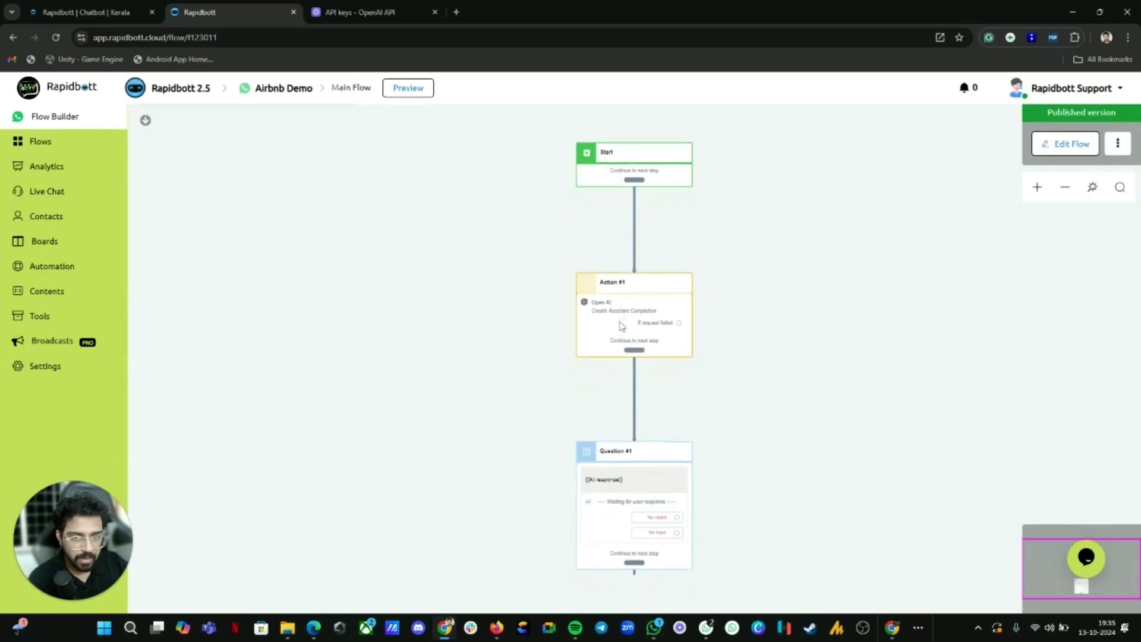
click(47, 142)
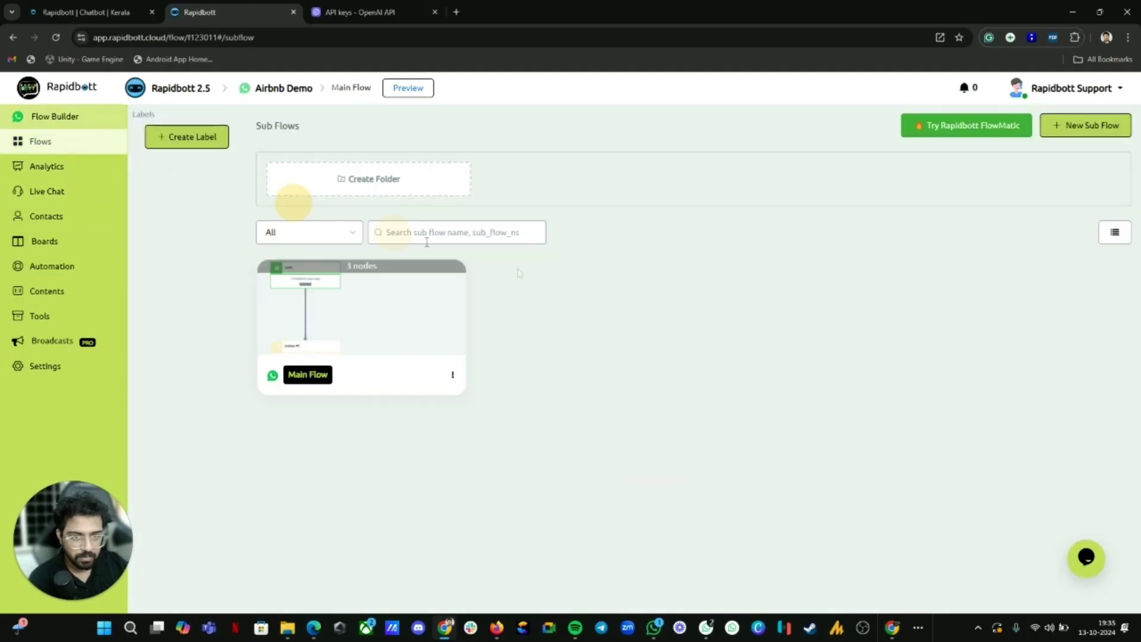
click(377, 330)
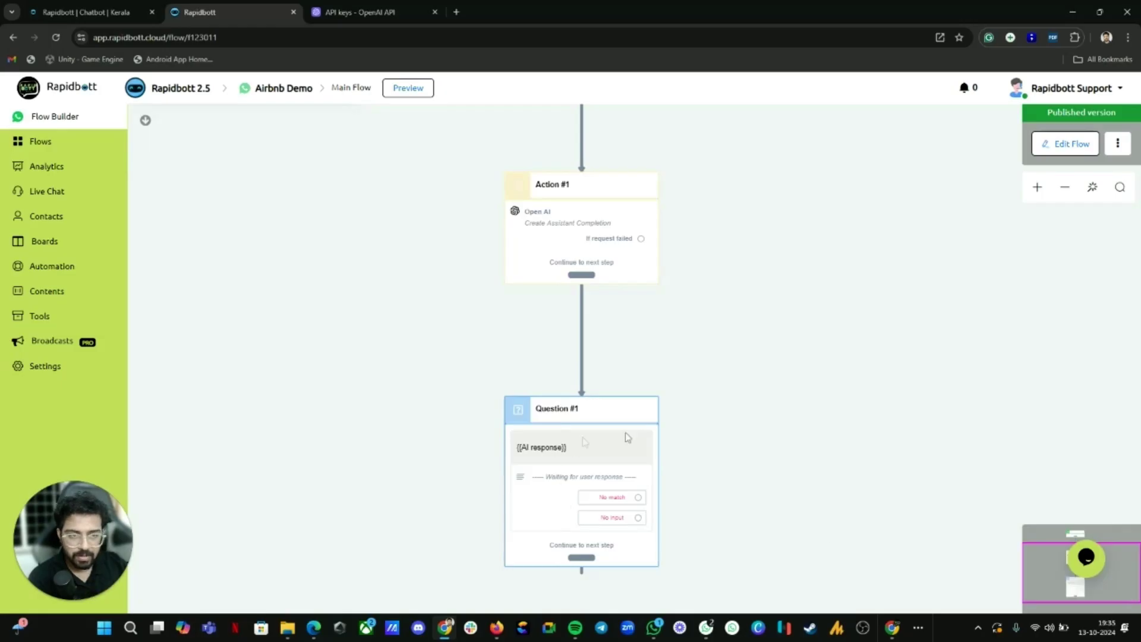
Step: Bring the flow builder forward and zoom onto Action #1 and Question #1
click(706, 627)
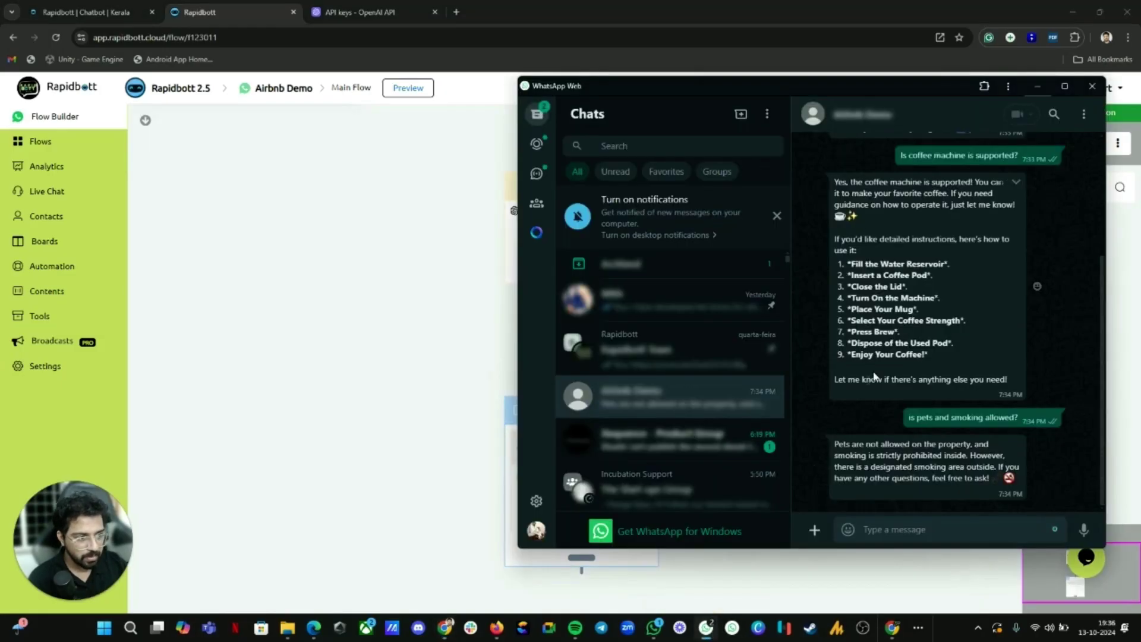
scroll(858, 401, up, 2)
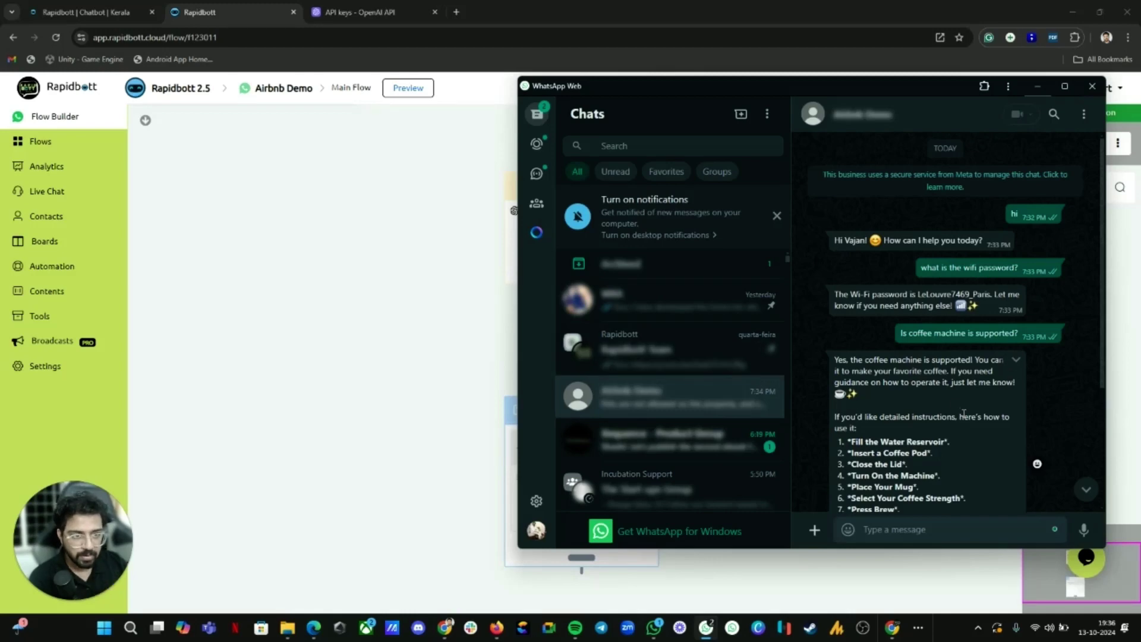
click(513, 352)
scroll(512, 352, up, 3)
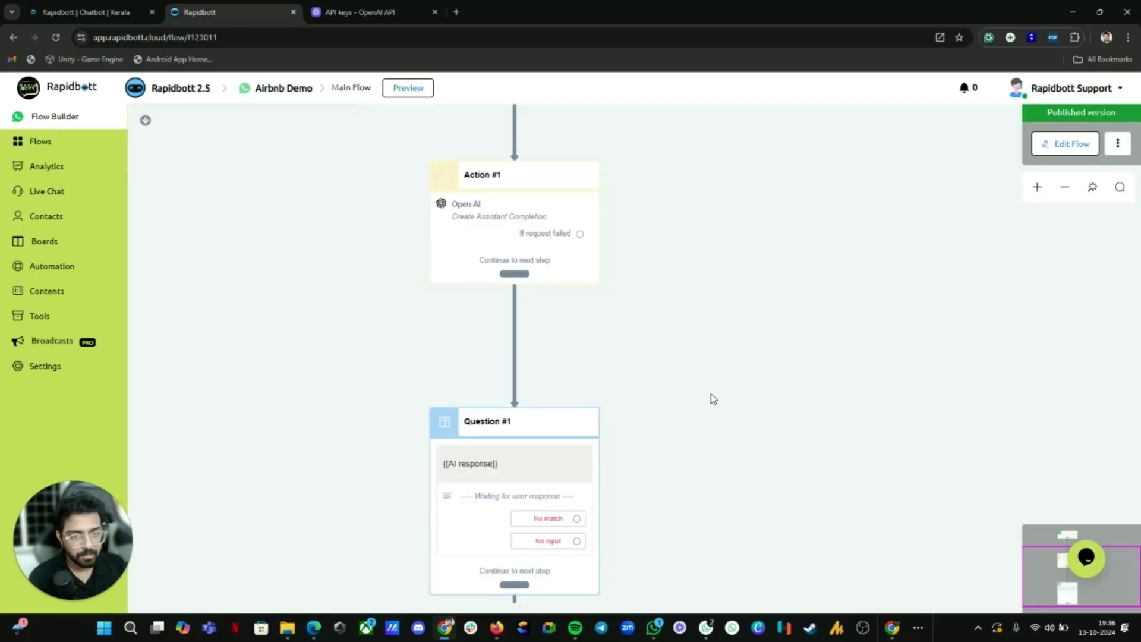
Step: Duplicate the Rapidbott browser tab
scroll(545, 395, down, 2)
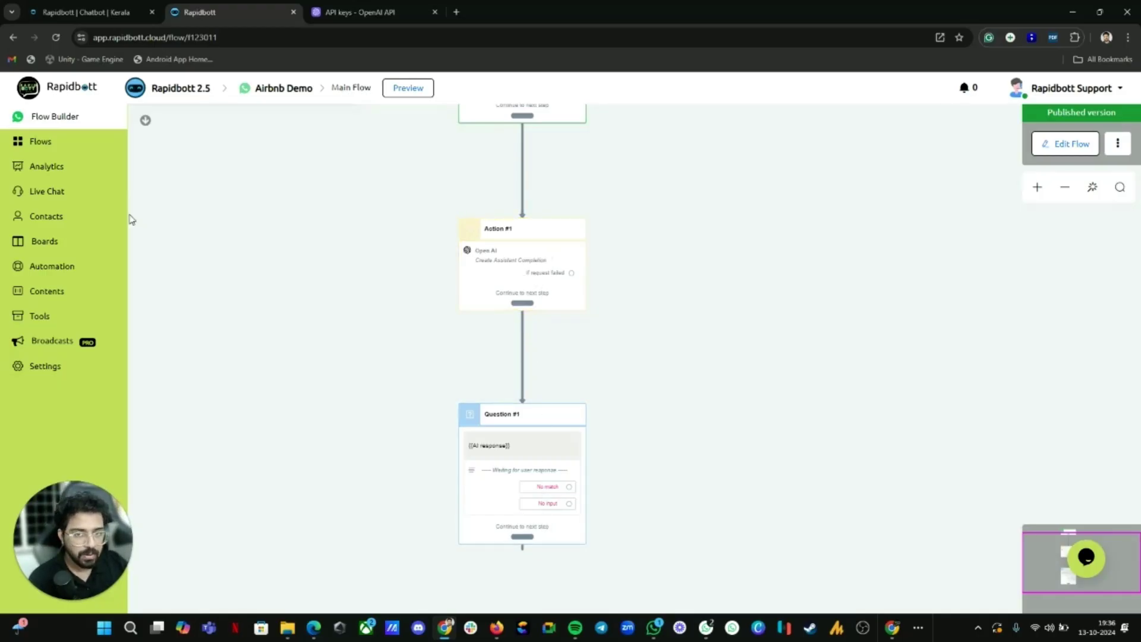
right_click(247, 15)
click(303, 124)
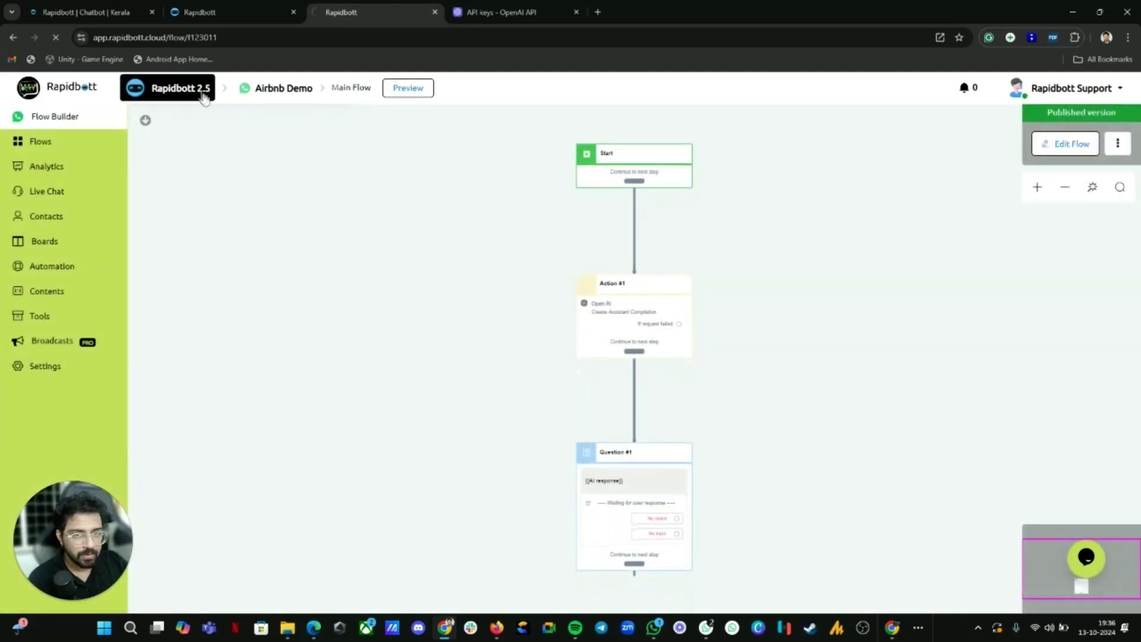
Step: Check the WhatsApp Cloud channel for the active Airbnb Demo number
click(205, 95)
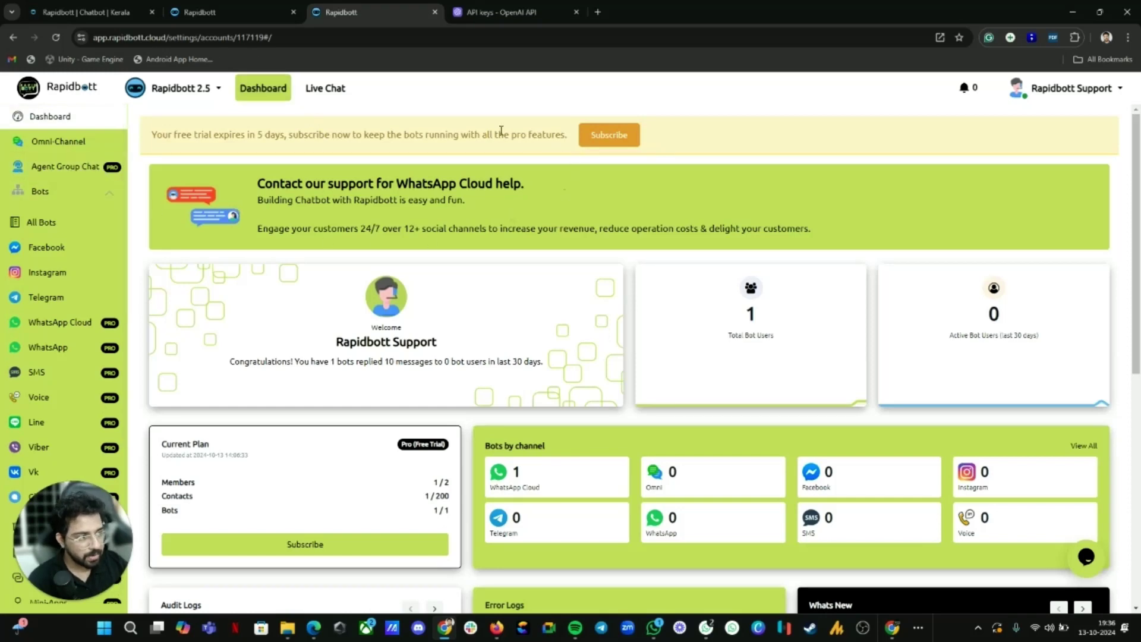
scroll(450, 164, down, 1)
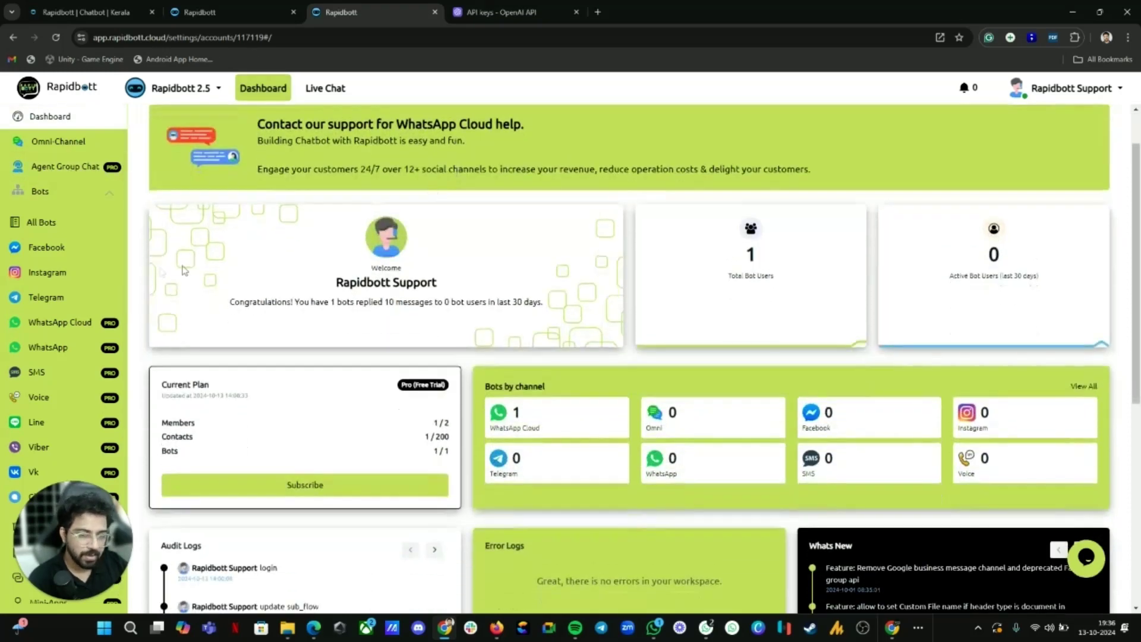
click(68, 326)
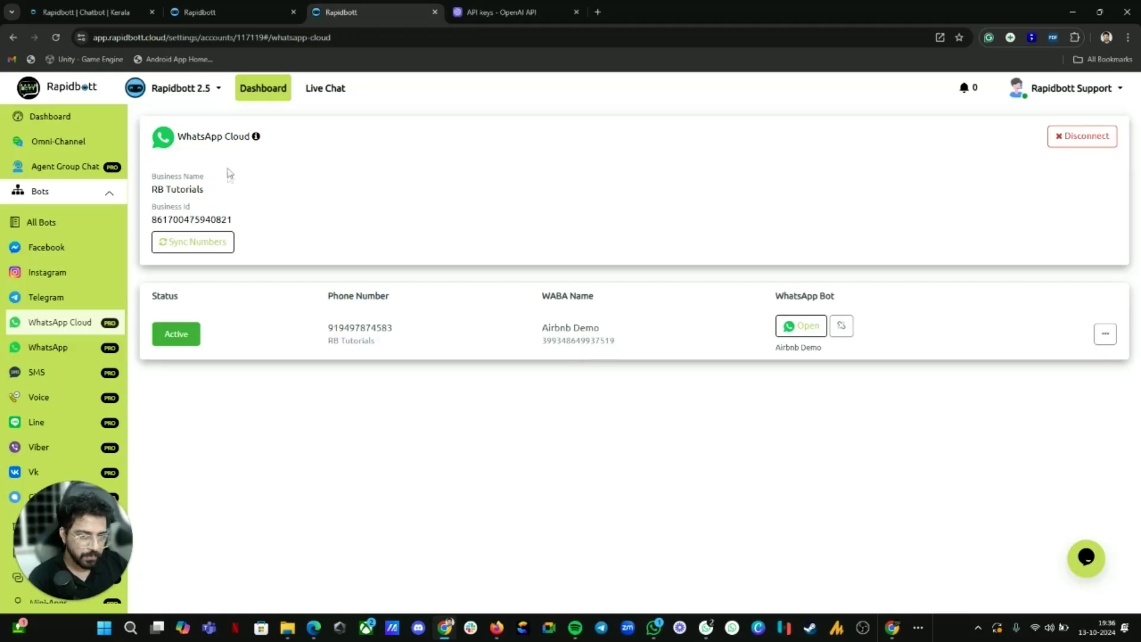
mouse_move(257, 142)
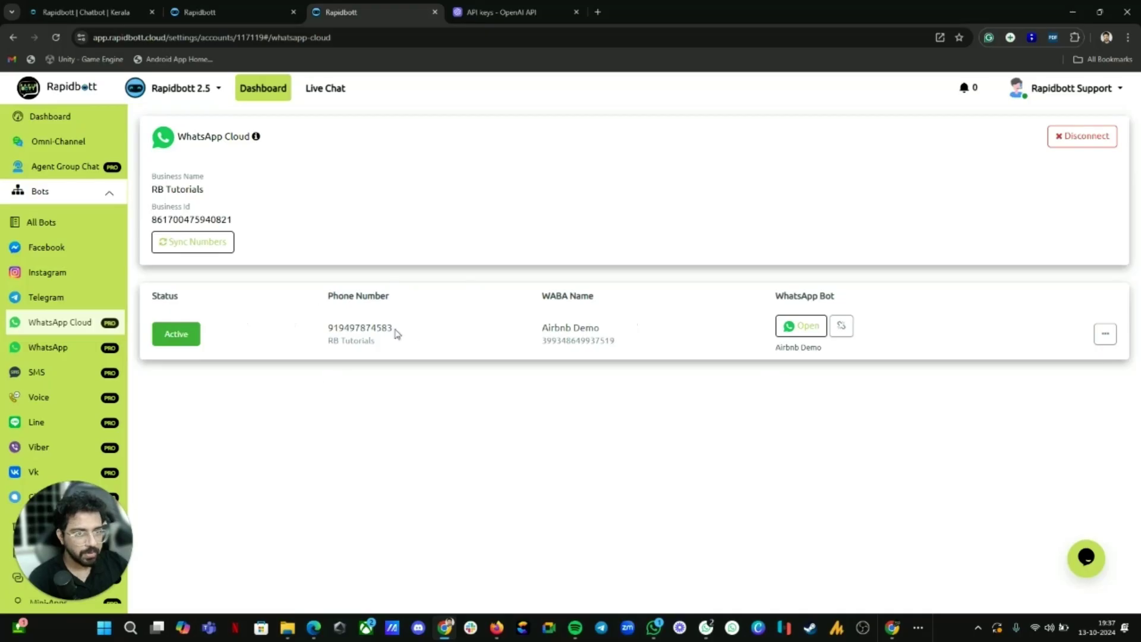
scroll(36, 250, down, 4)
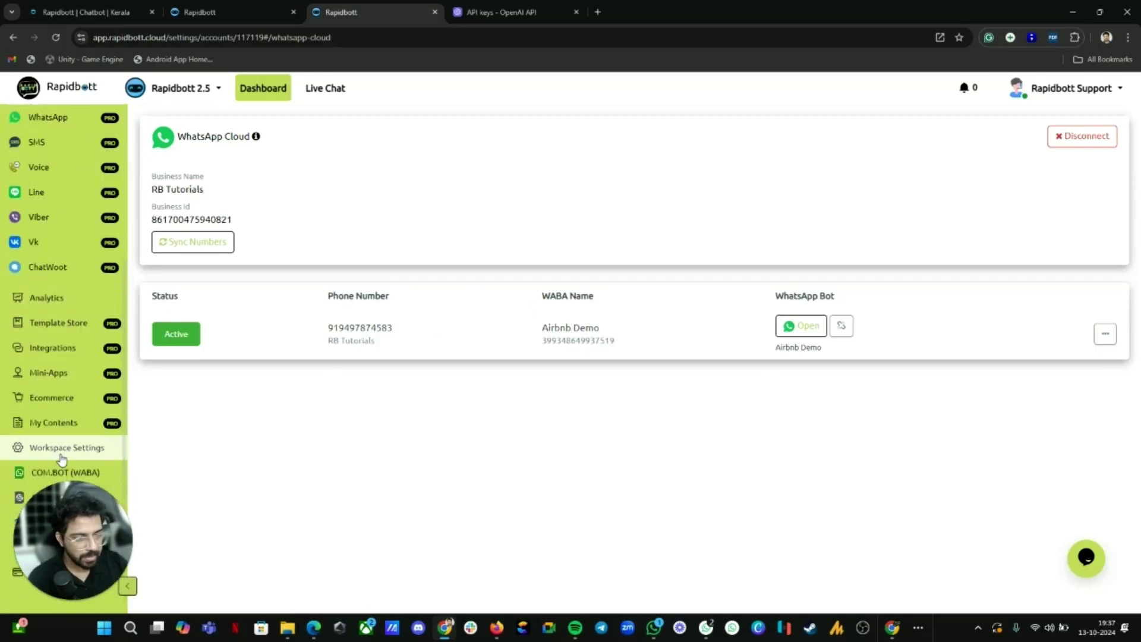
Step: Open the OpenAI integration under Integrations and inspect its saved API key
click(55, 348)
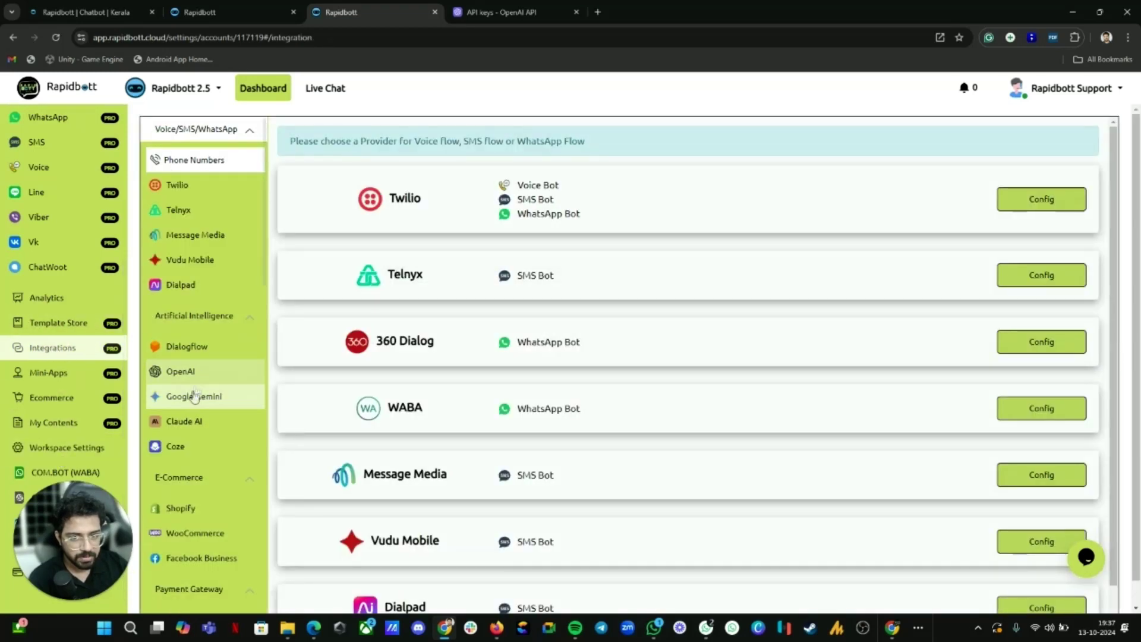
click(184, 372)
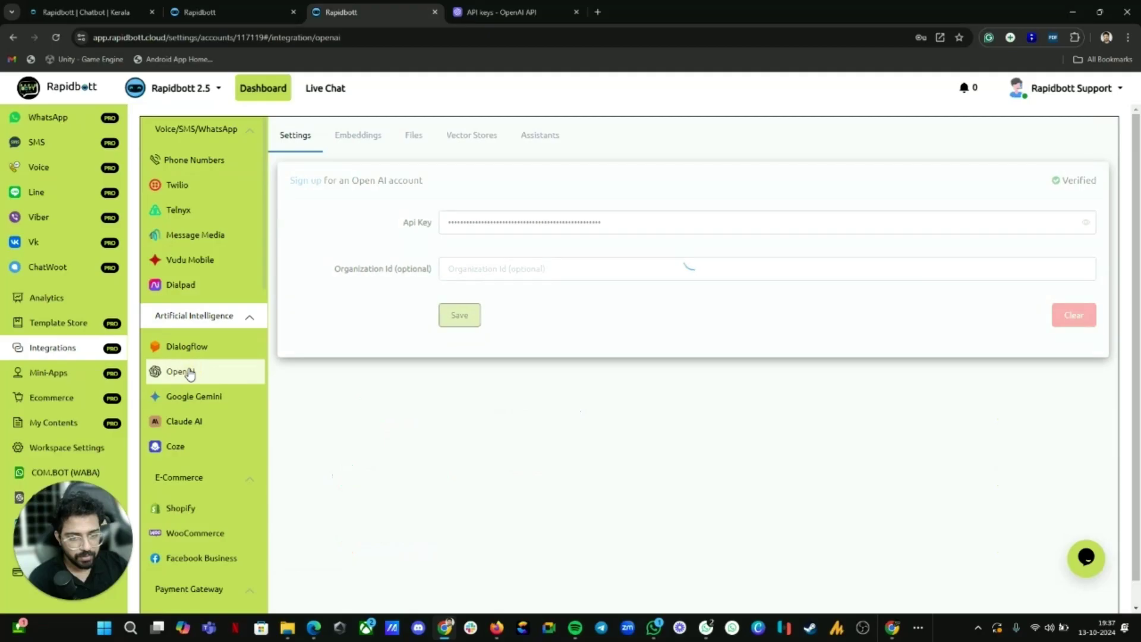
click(638, 217)
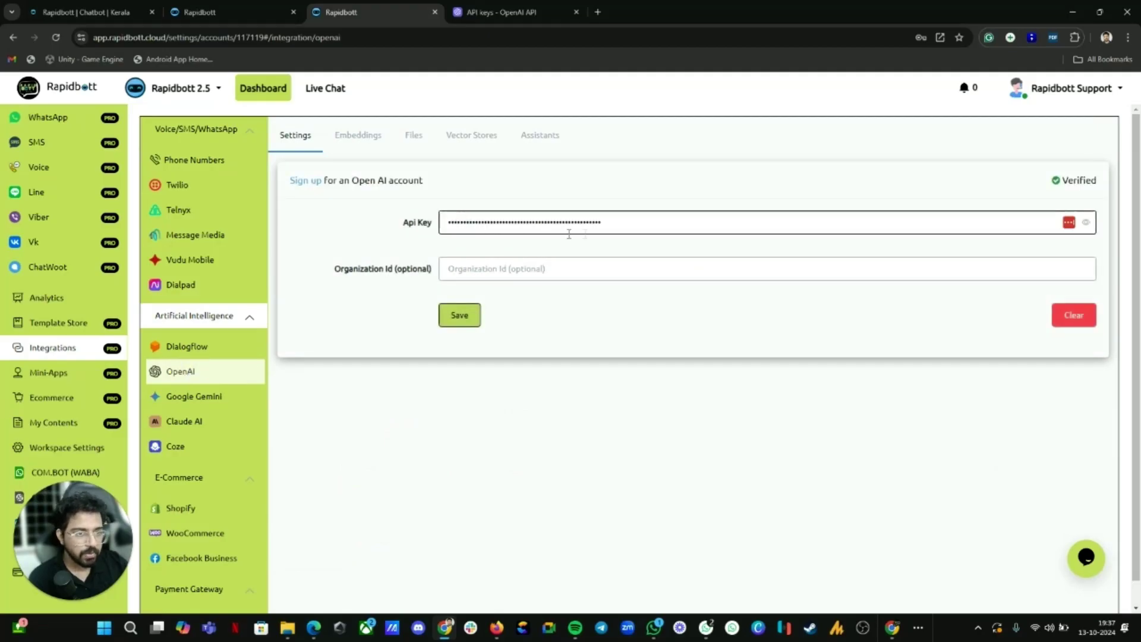
click(397, 180)
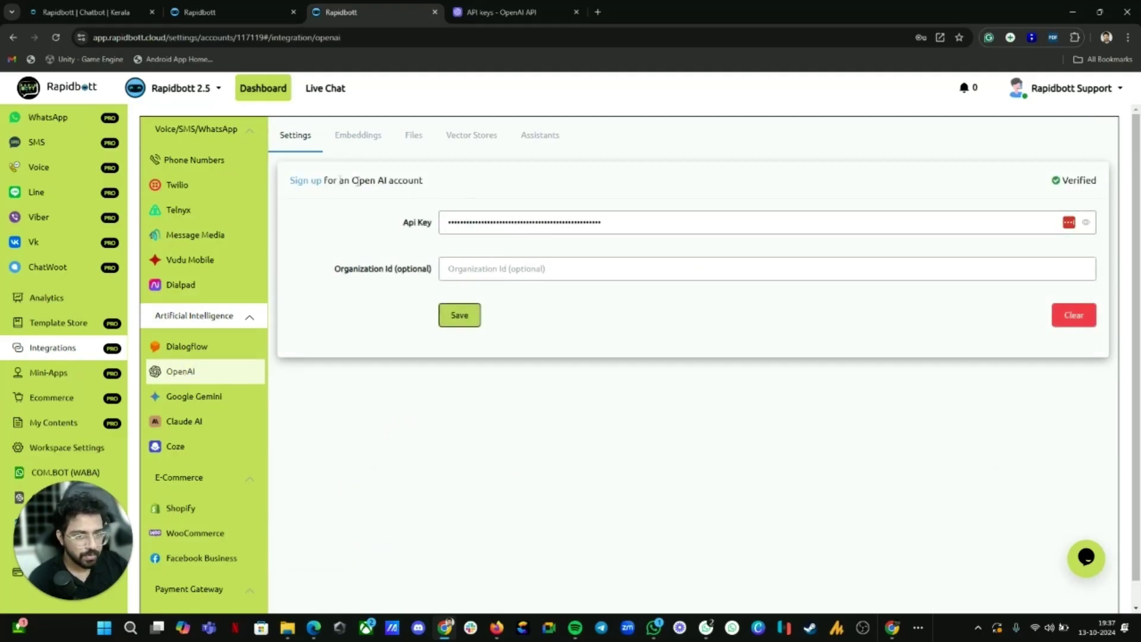
Step: Compare the verified Rapidbott key against the 'Rapidbott AI' key on OpenAI's API keys page
click(517, 10)
double_click(132, 39)
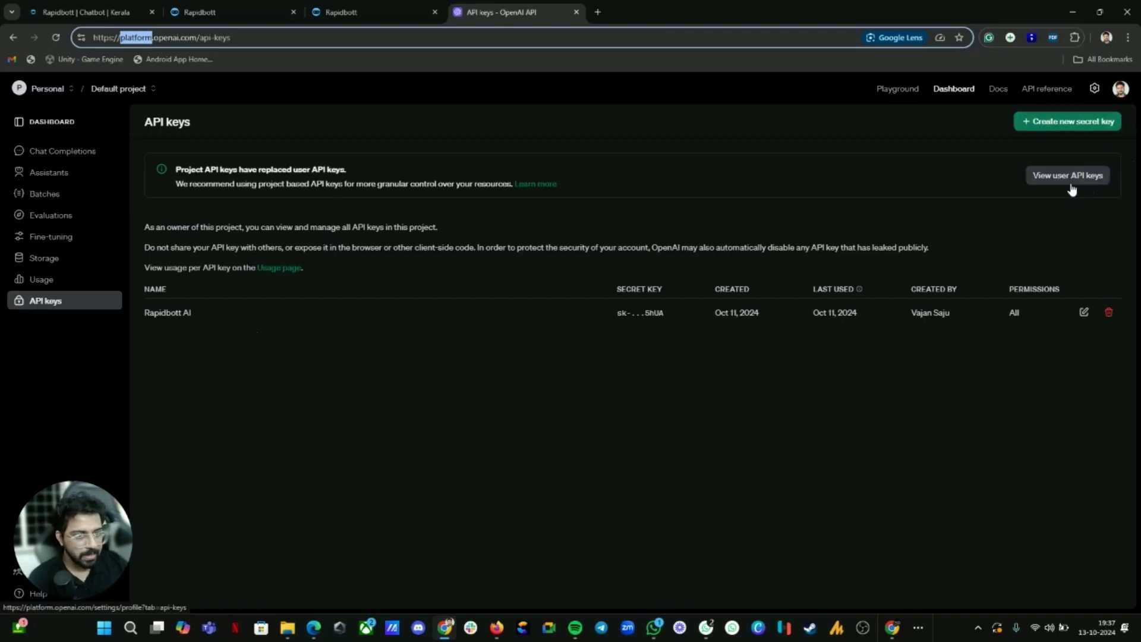
click(361, 12)
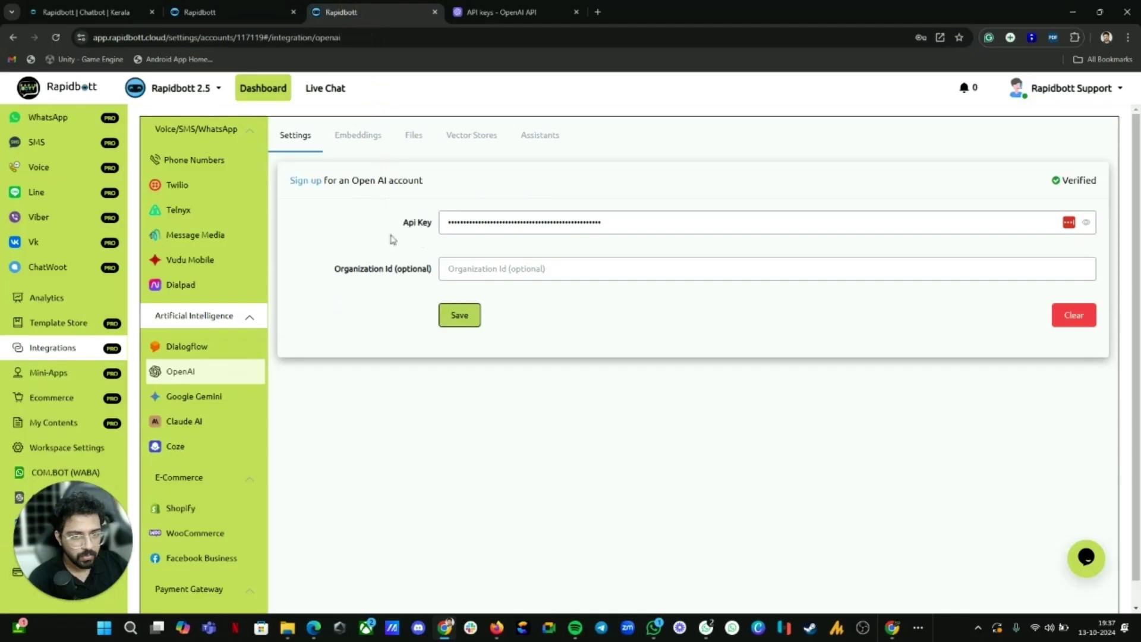
click(452, 219)
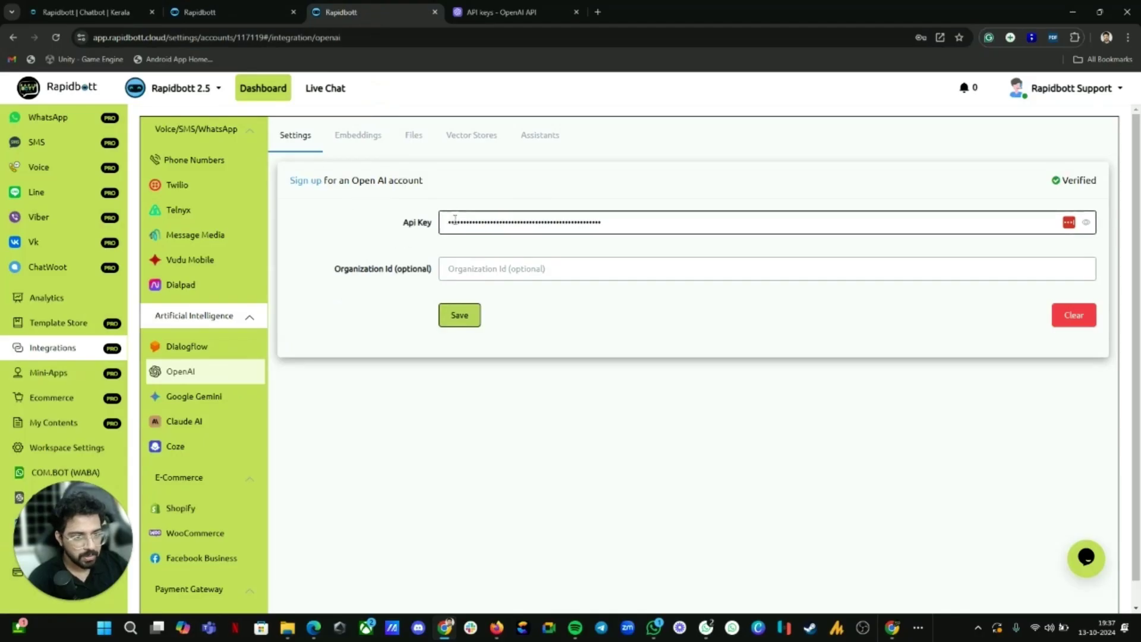
click(471, 315)
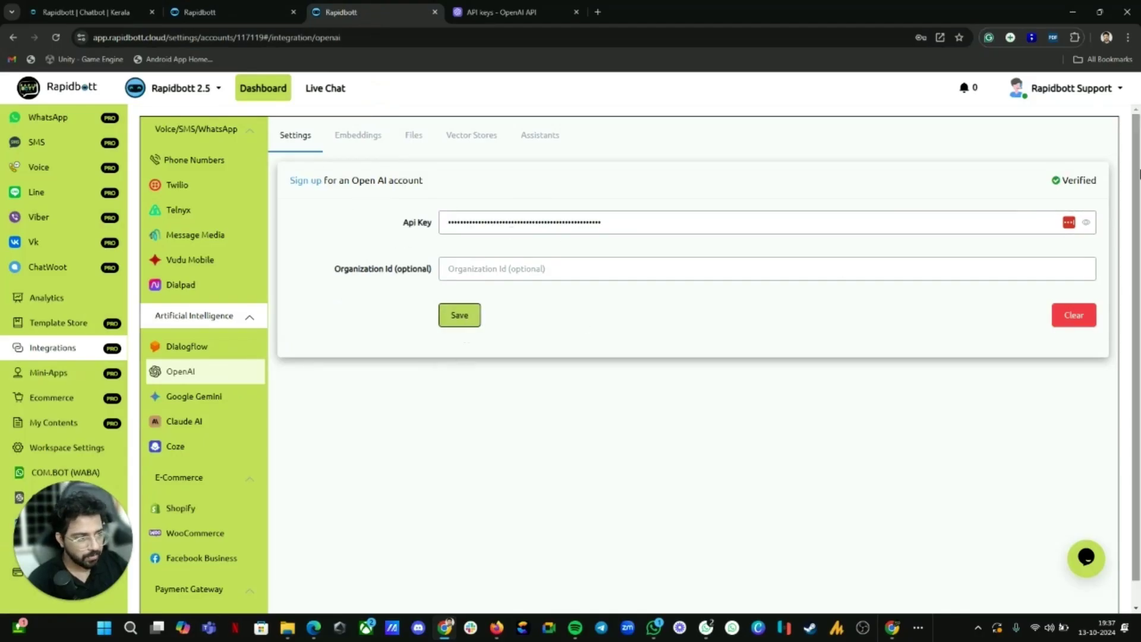
triple_click(1048, 182)
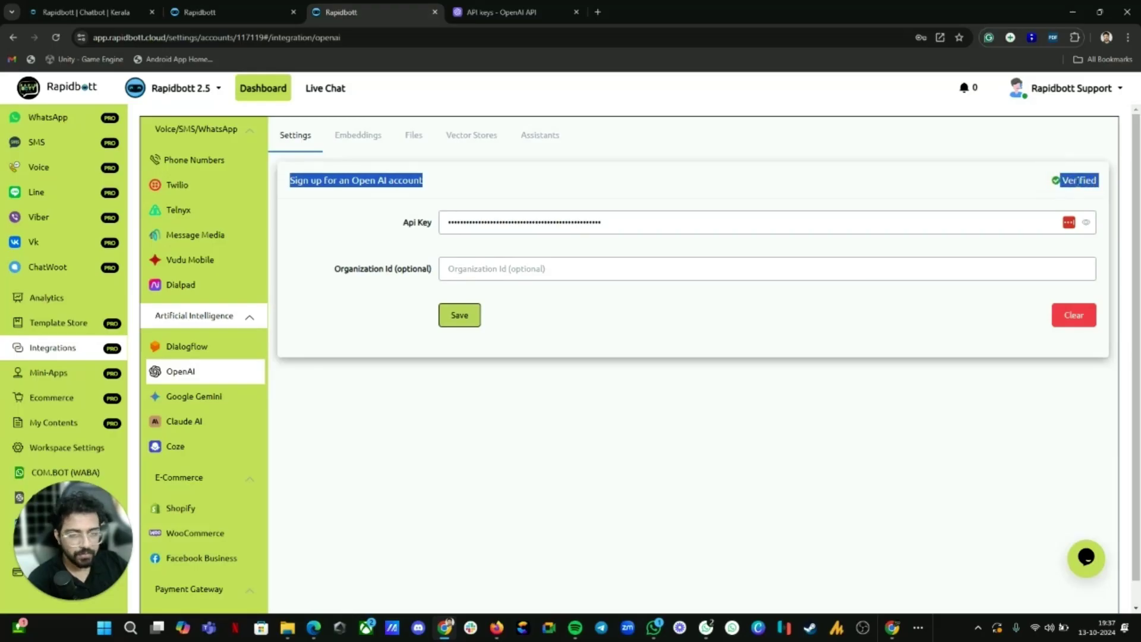
double_click(1078, 183)
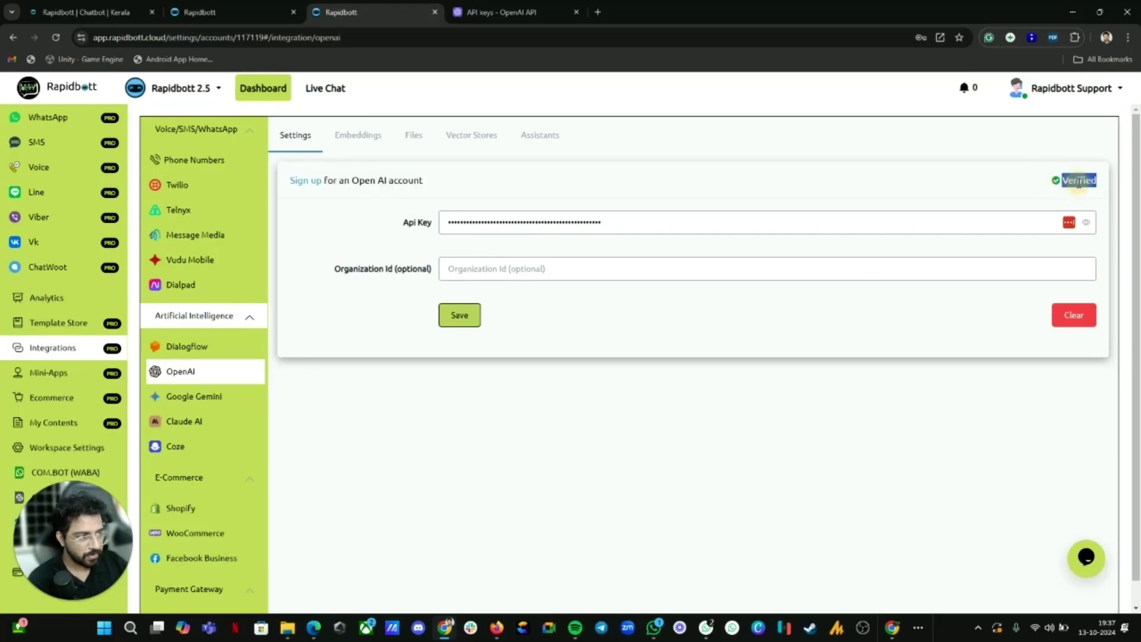
click(499, 12)
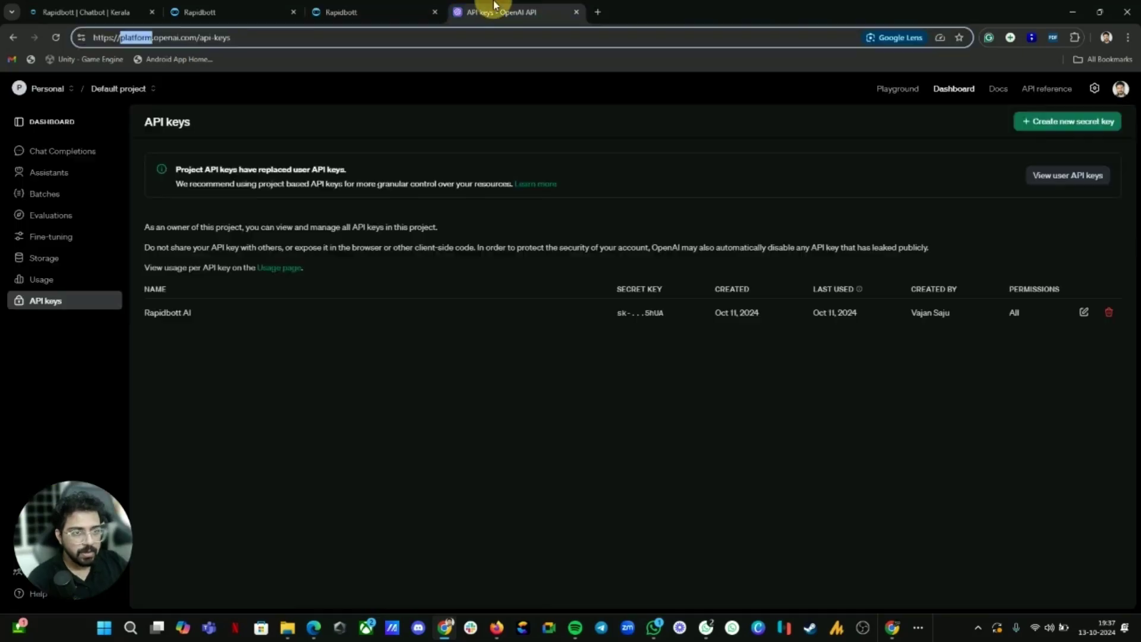
click(363, 12)
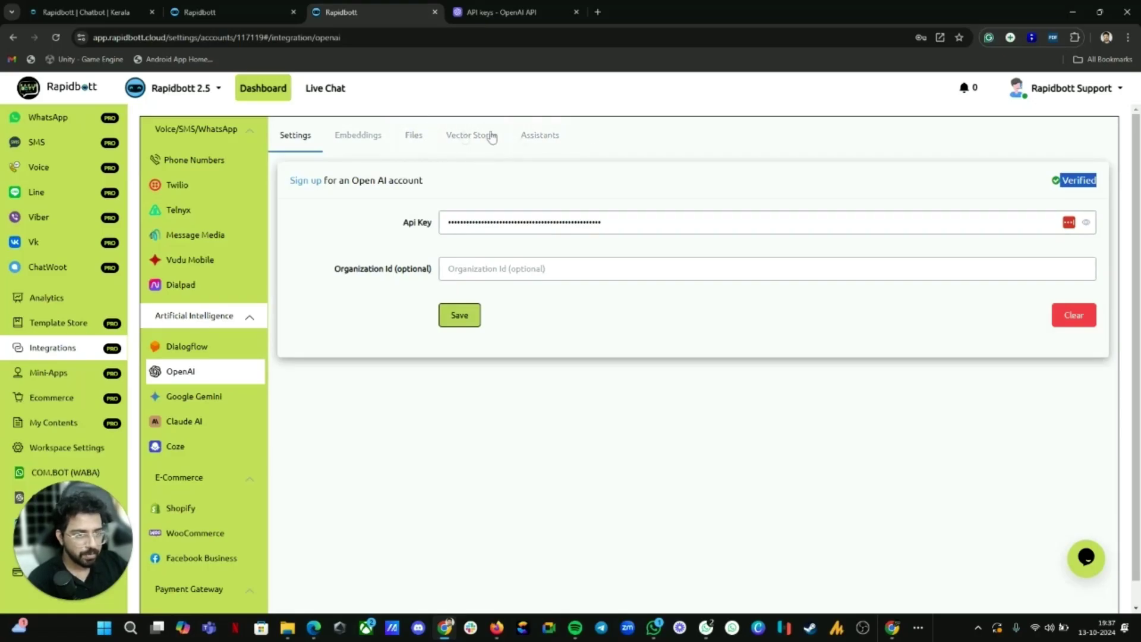
click(523, 12)
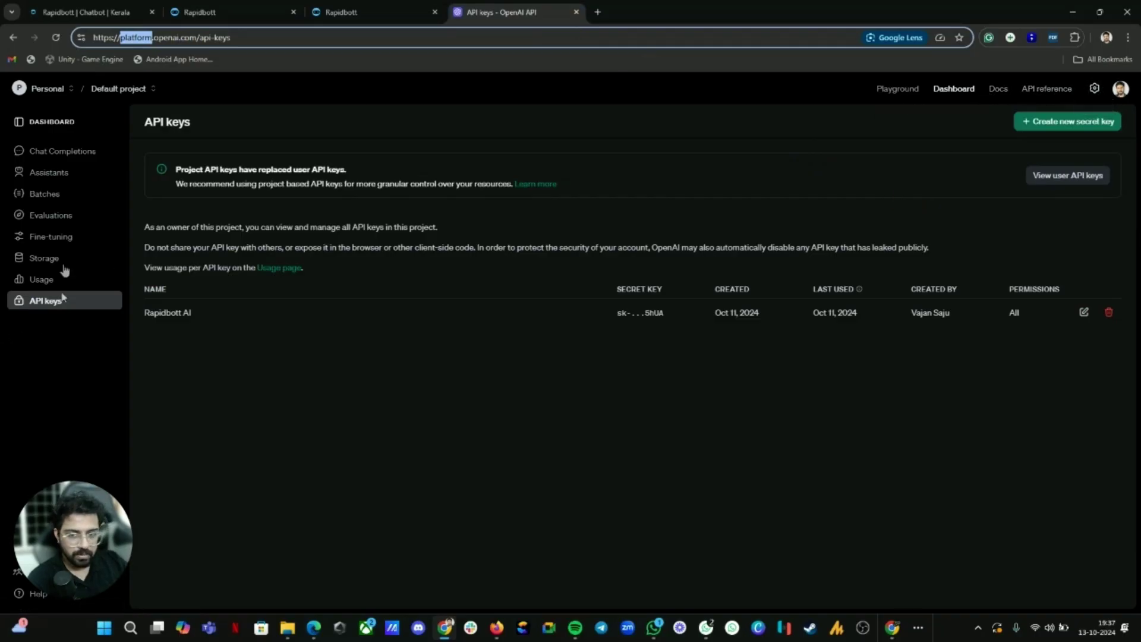
Step: Check OpenAI's billing overview showing $0.00 free-trial credit, then return to Rapidbott
click(1094, 90)
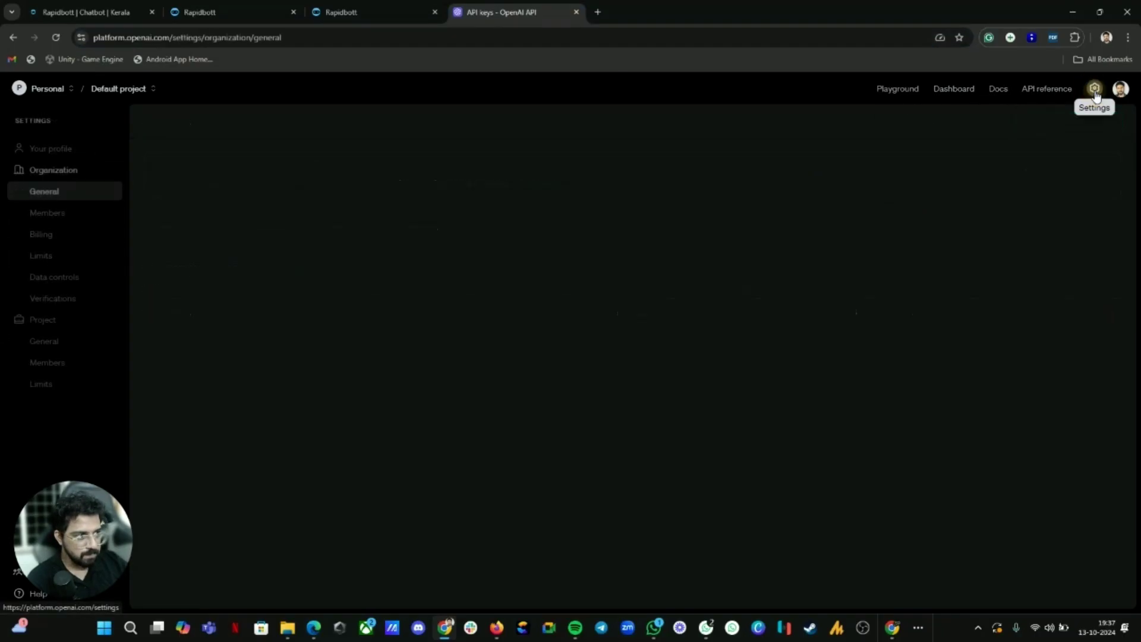
click(53, 234)
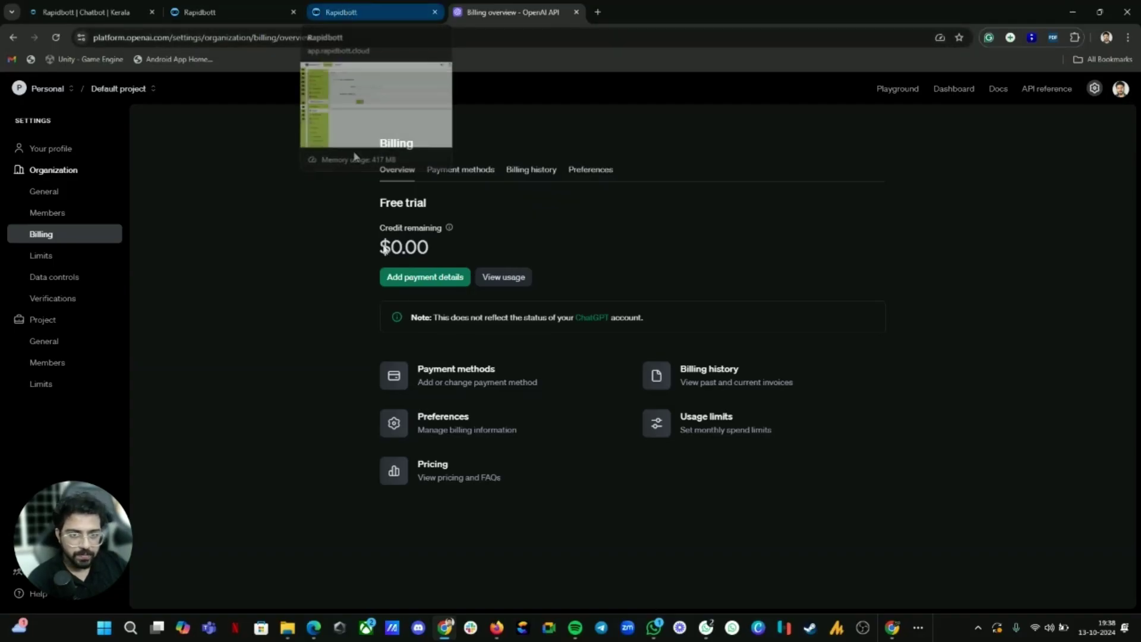
mouse_move(401, 237)
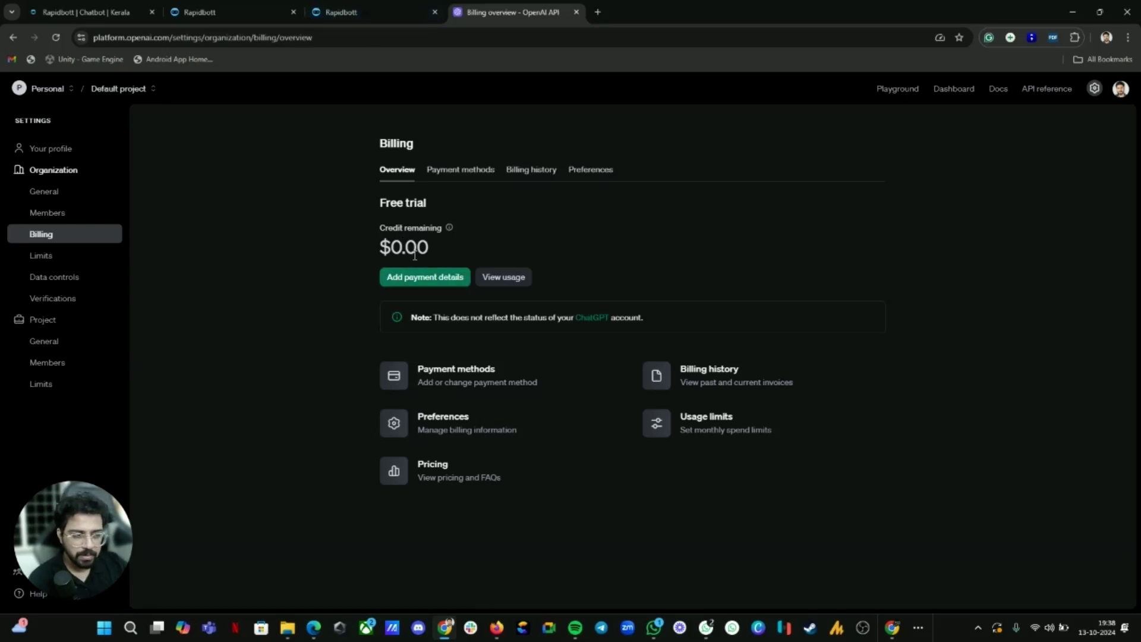
click(380, 9)
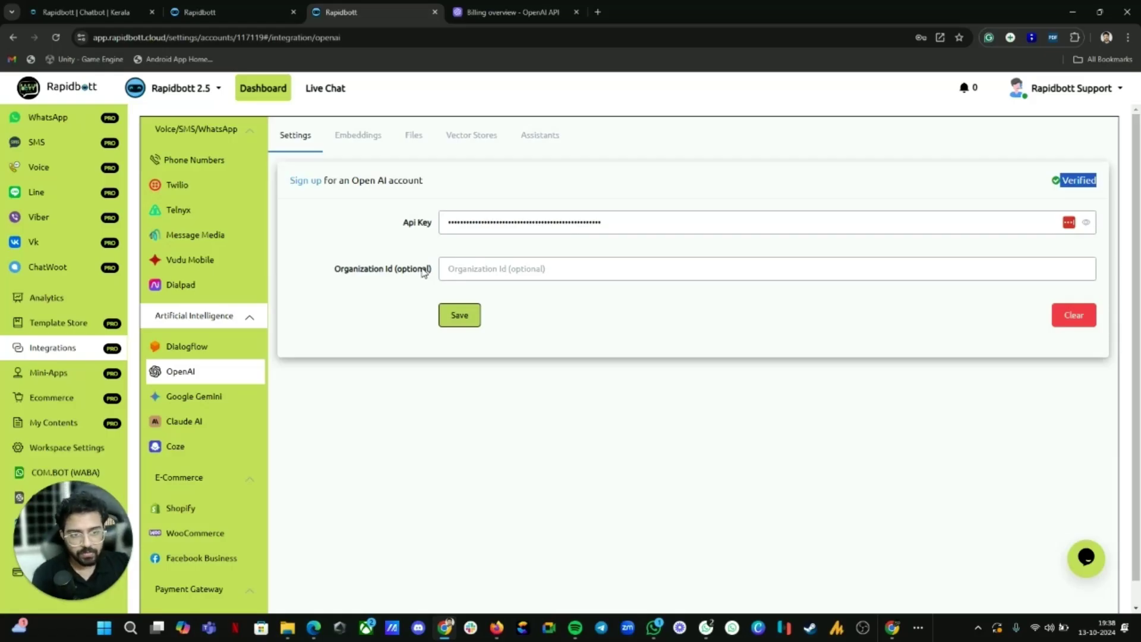
Step: Delete the airbnb-faq-1-8TWm.pdf file from the OpenAI Files list
click(412, 137)
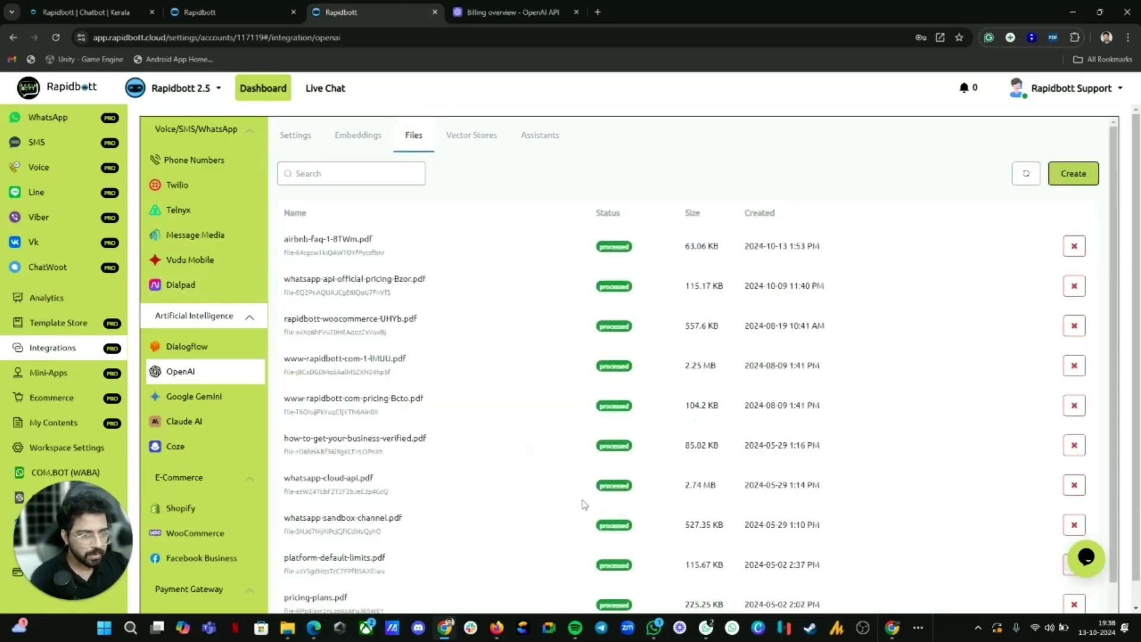
click(1074, 246)
click(659, 373)
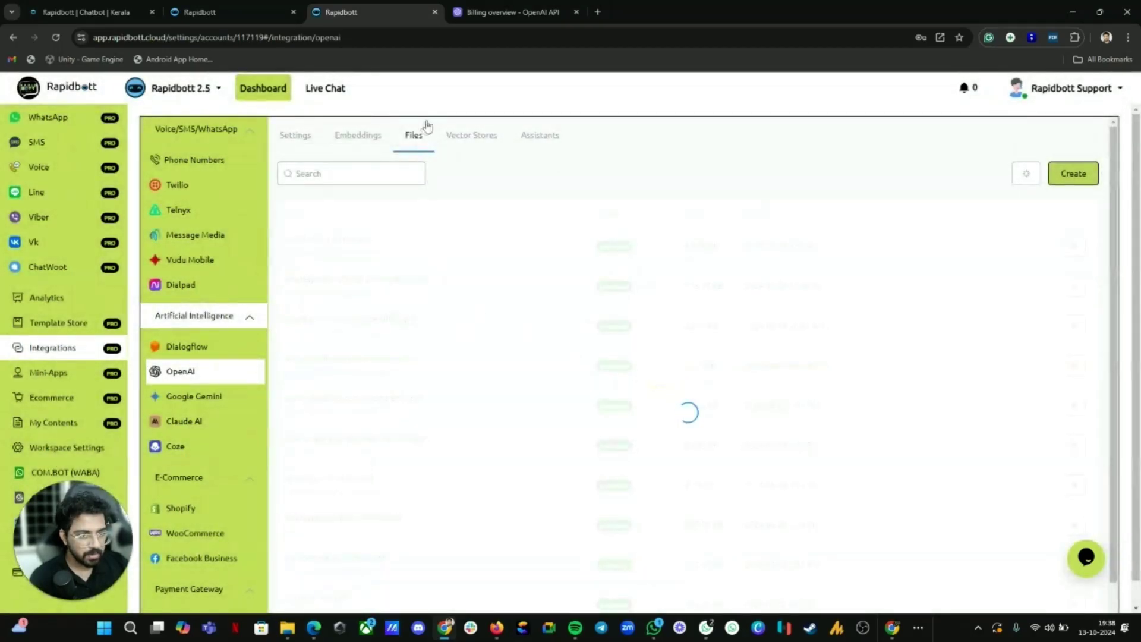
Step: Delete the Airbnb Demo AI vector store
click(471, 135)
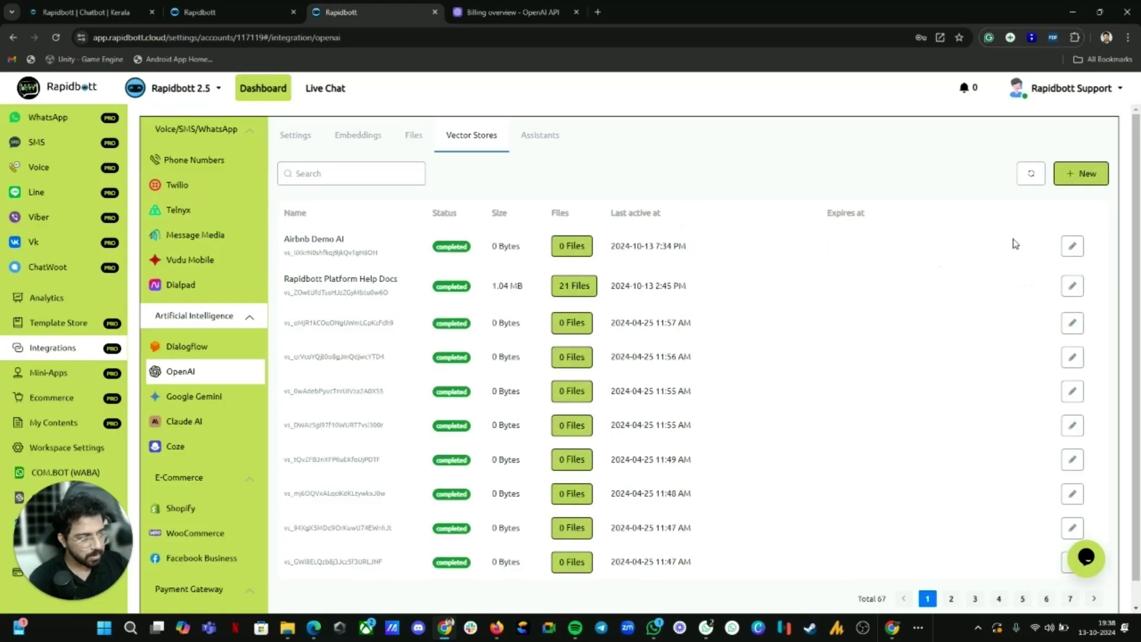
click(1073, 246)
click(226, 340)
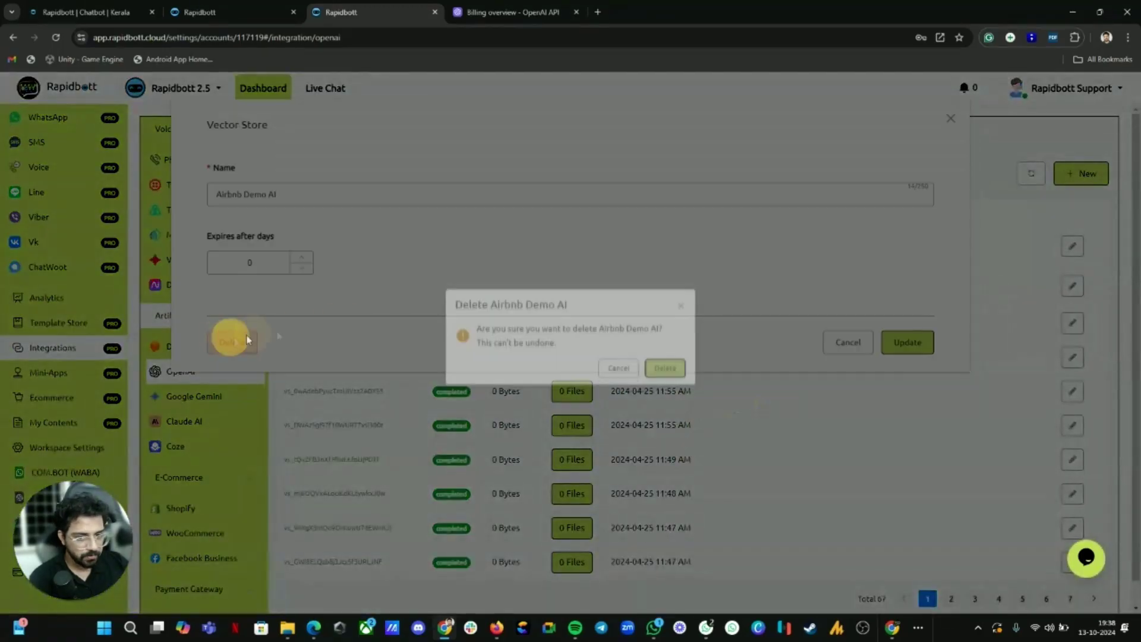
click(659, 373)
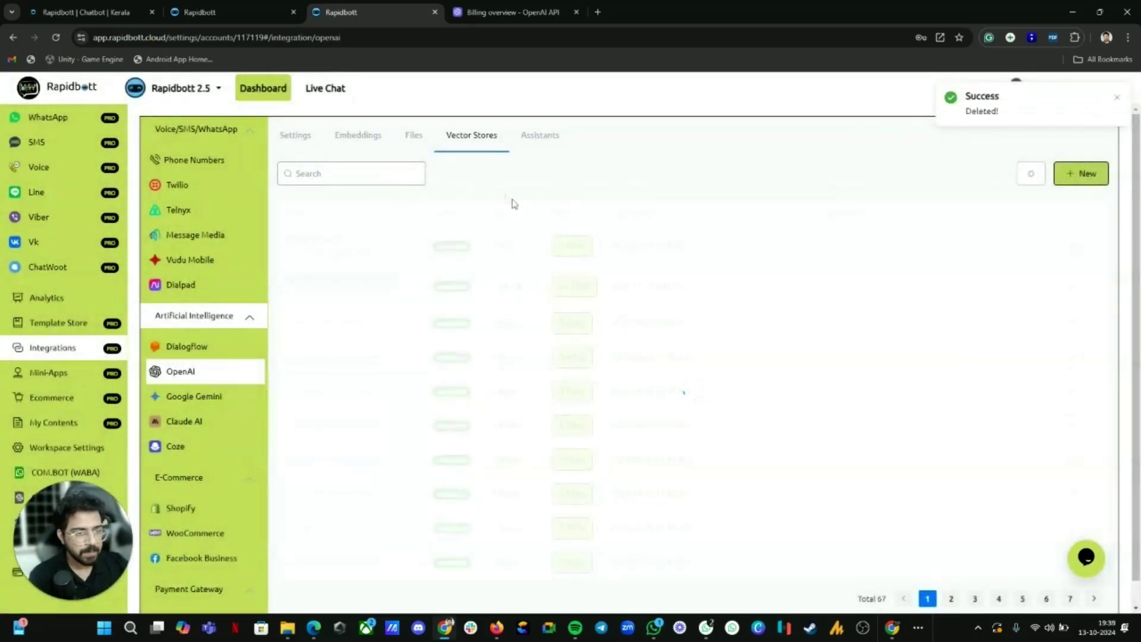
Step: Upload the airbnb-faq-1 PDF from Downloads as a new OpenAI file (63.06 KB, processed)
click(413, 135)
click(1063, 173)
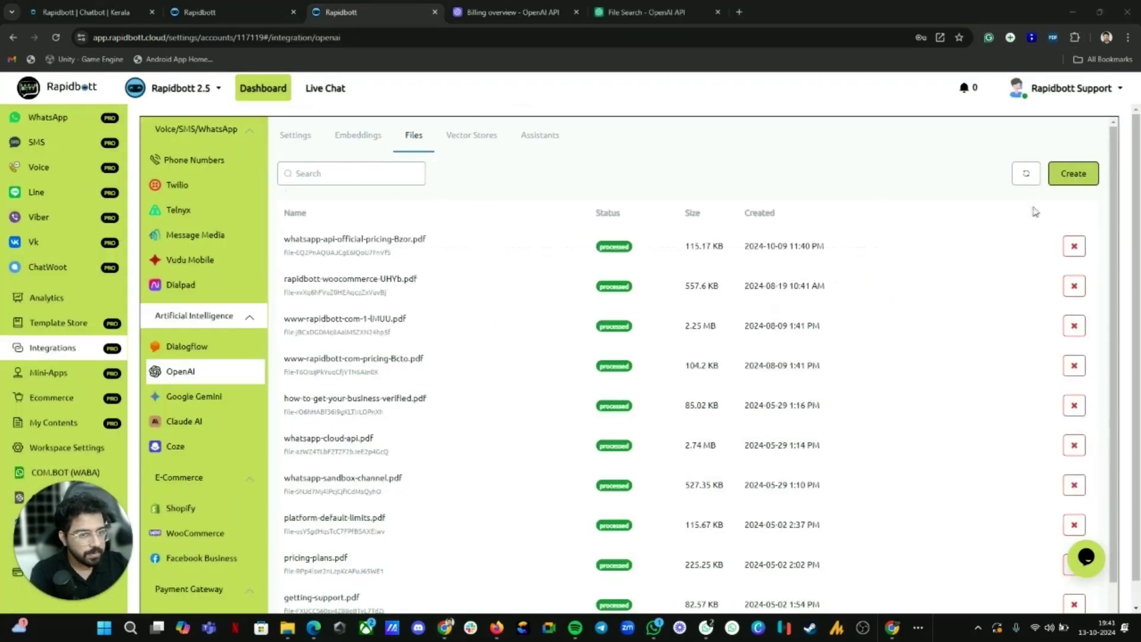
click(1081, 179)
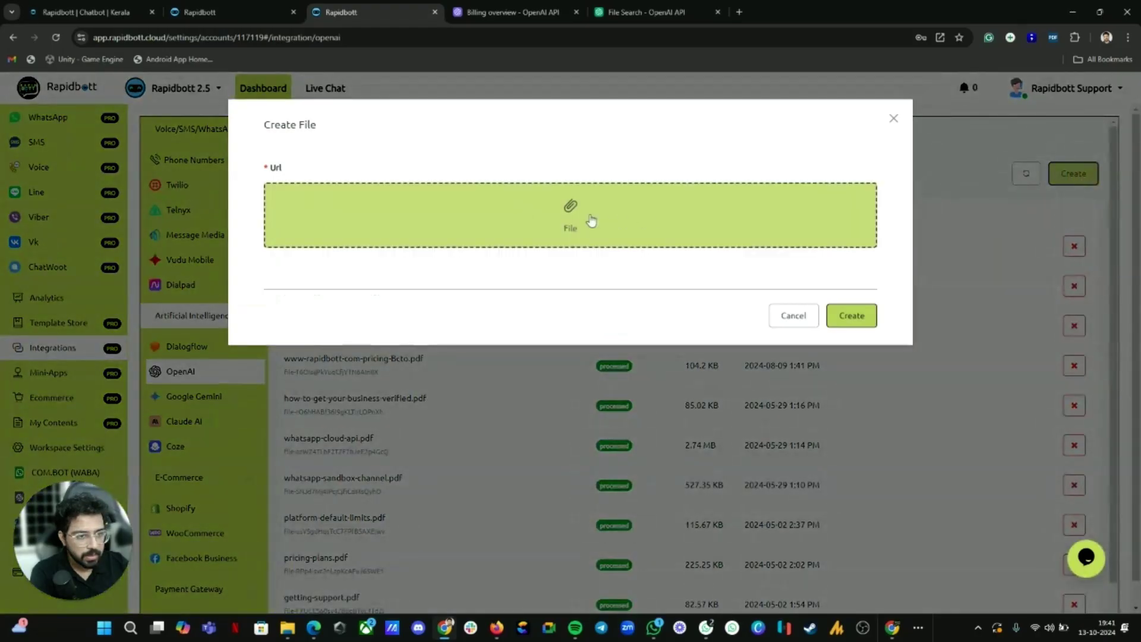
click(573, 224)
click(562, 229)
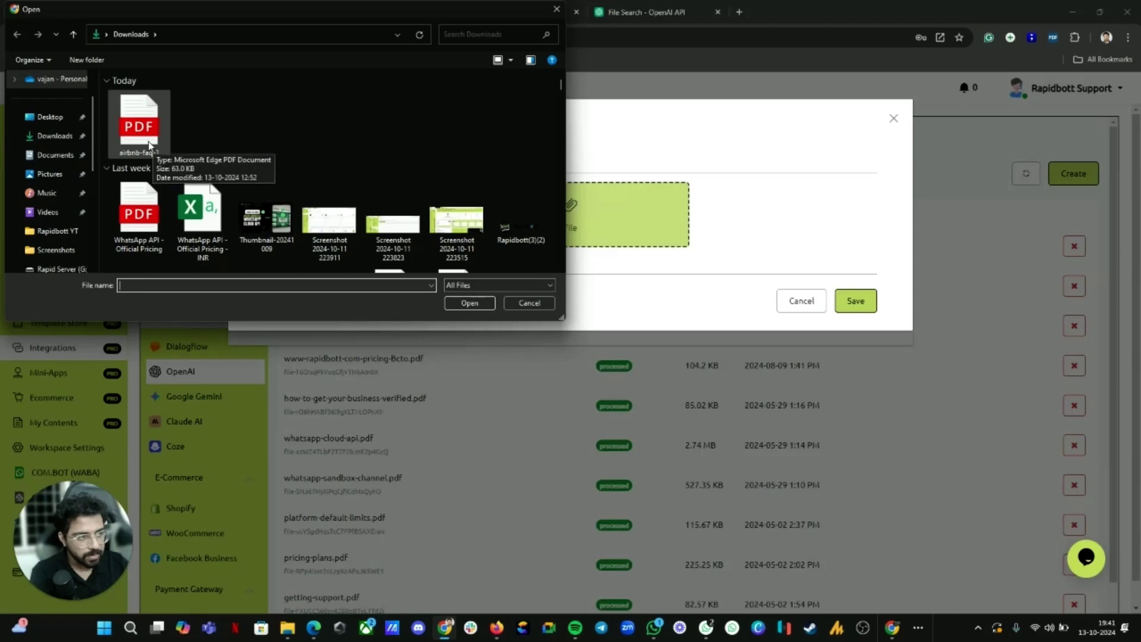
click(145, 134)
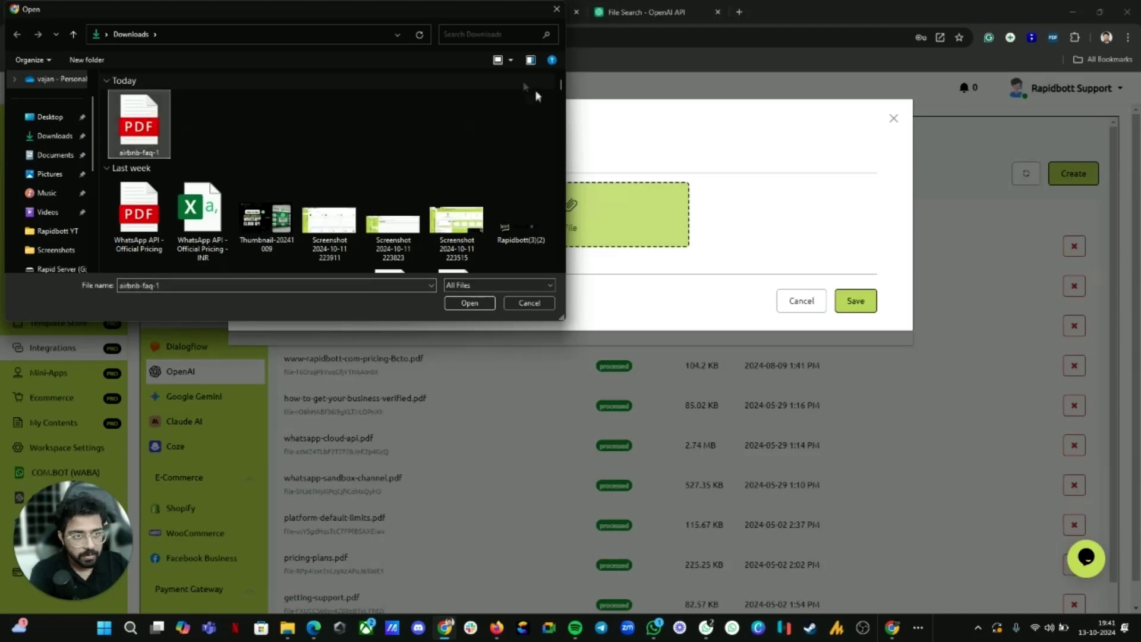
click(469, 303)
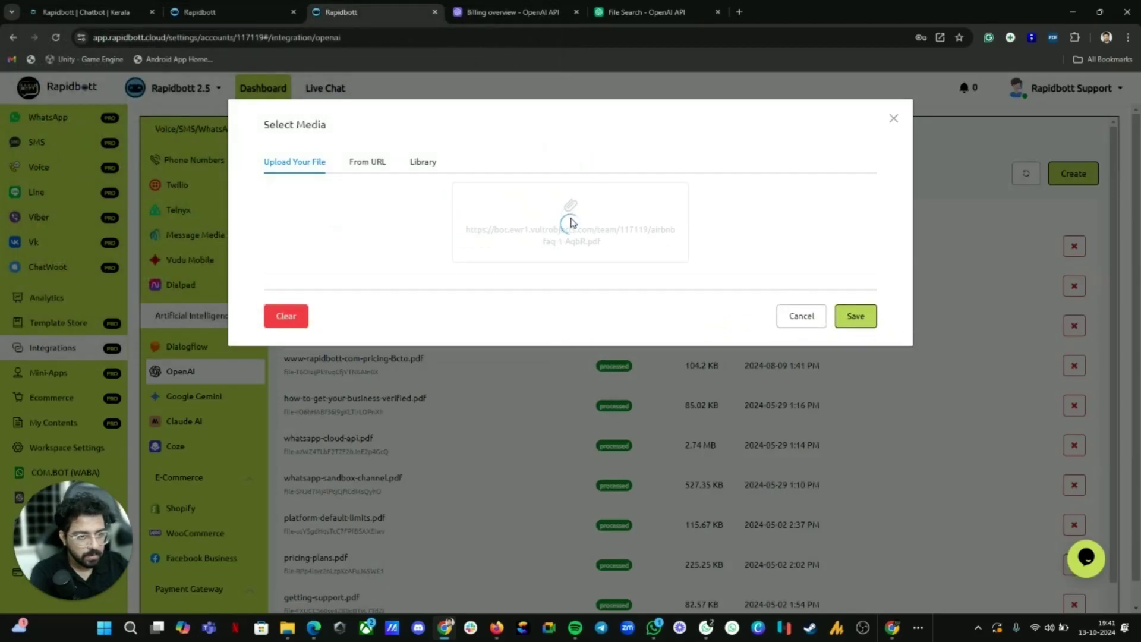
click(857, 315)
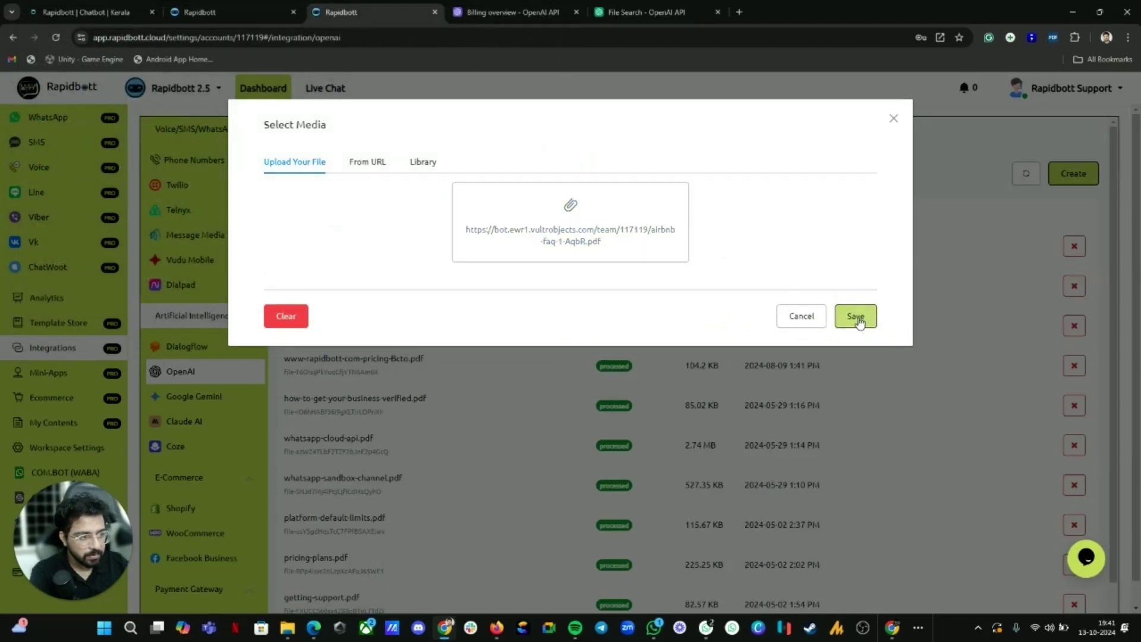
click(862, 332)
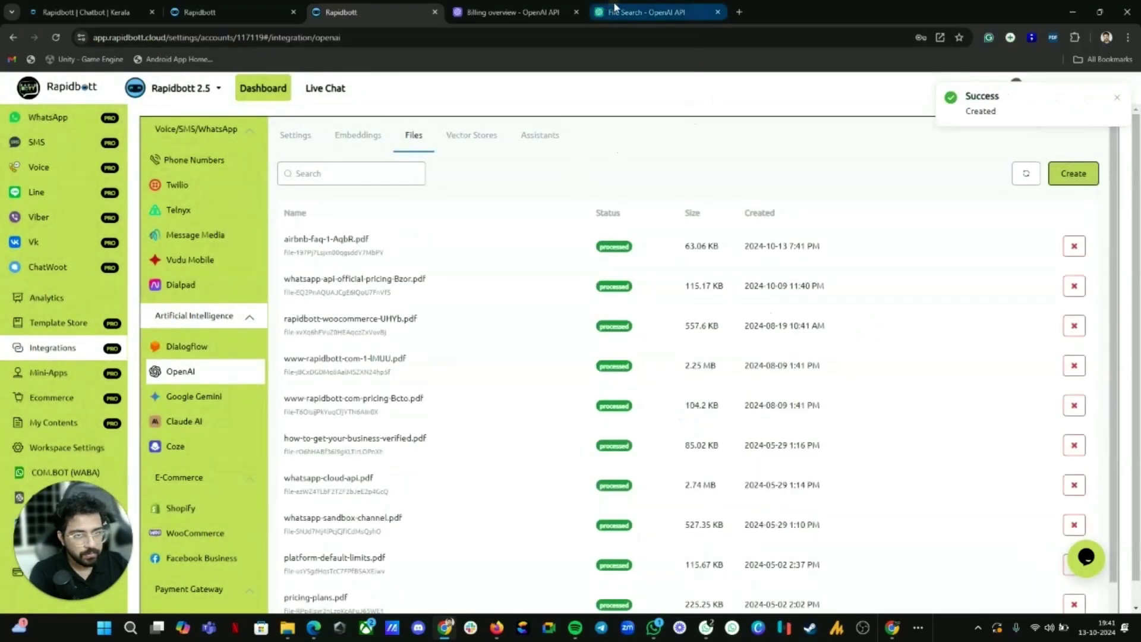
click(645, 12)
click(153, 39)
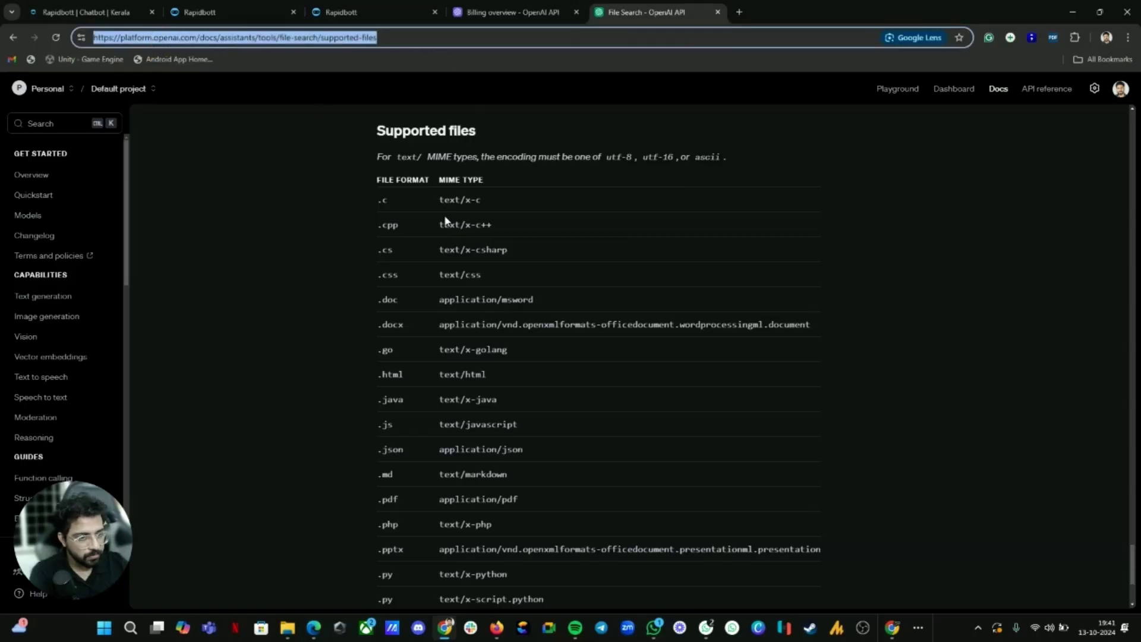
scroll(468, 254, down, 3)
drag(384, 322, 401, 320)
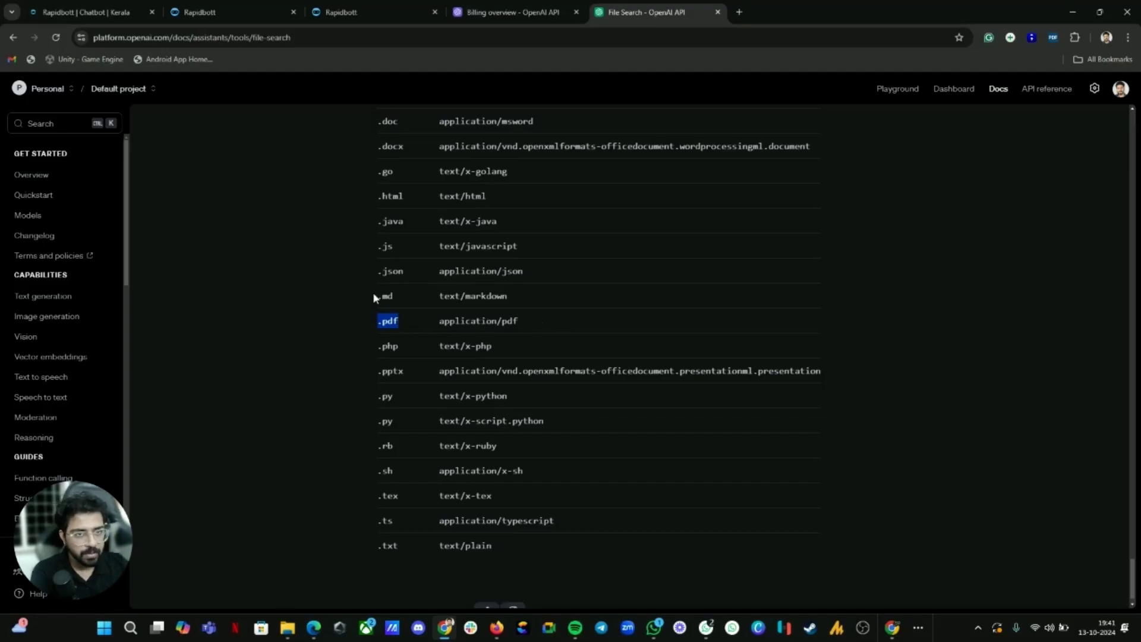
click(357, 12)
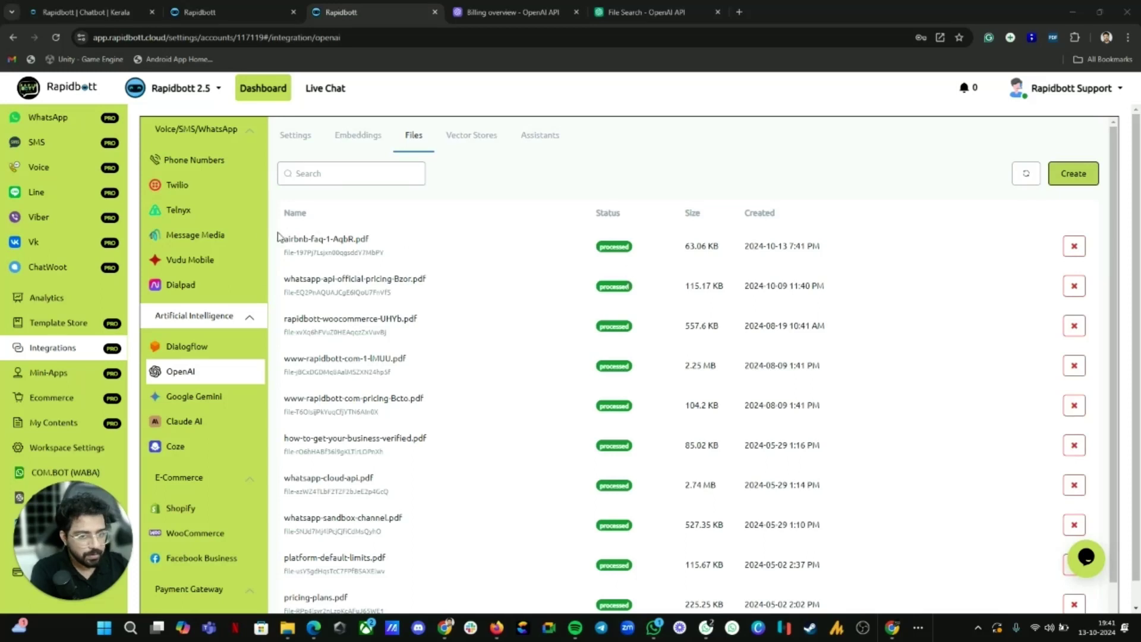
Step: Create a new vector store from the Vector Stores list
drag(286, 239, 415, 247)
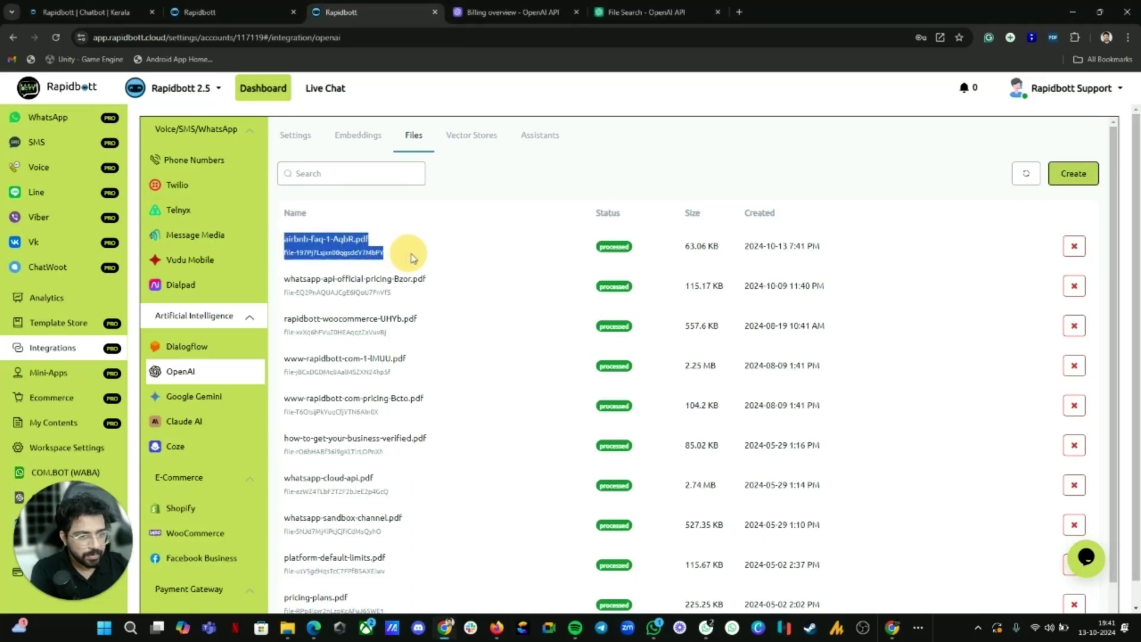
click(316, 249)
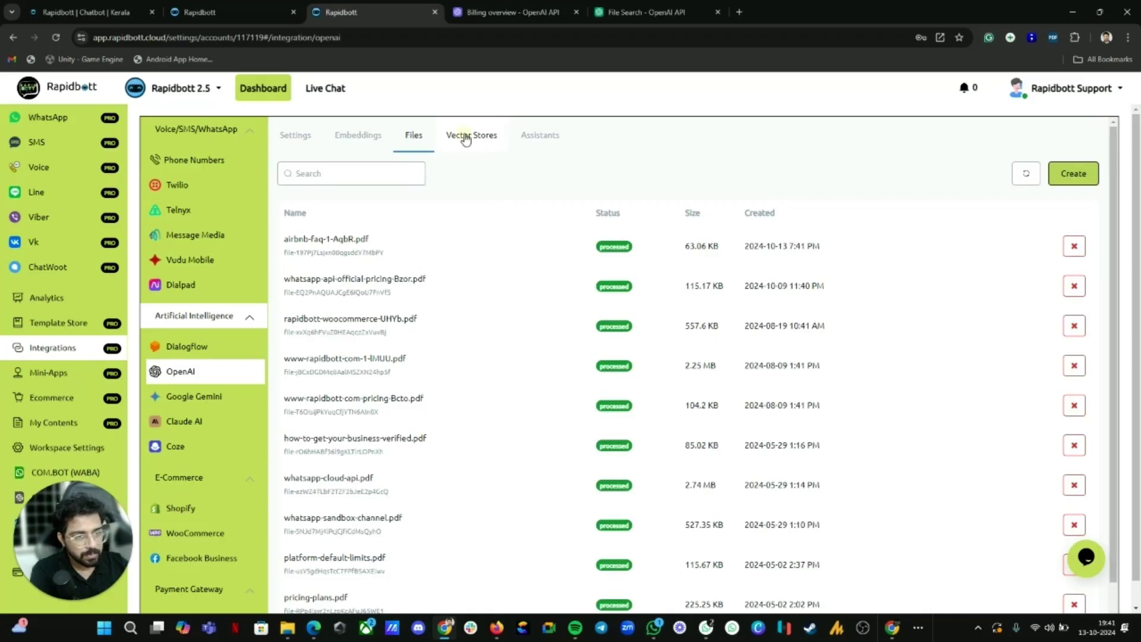
click(466, 138)
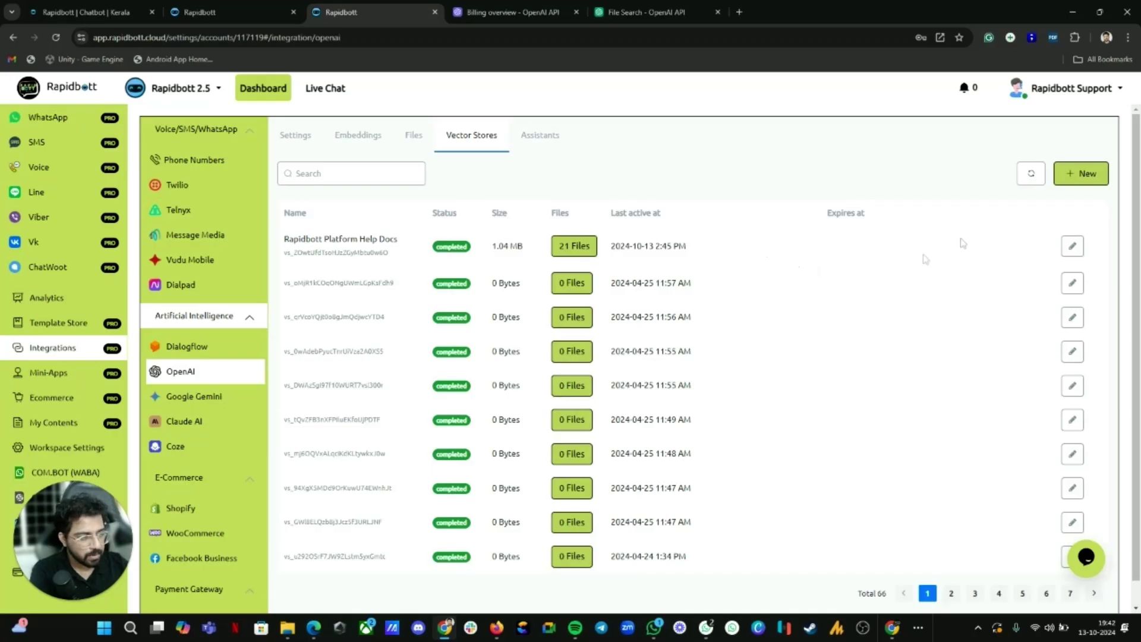
click(1096, 179)
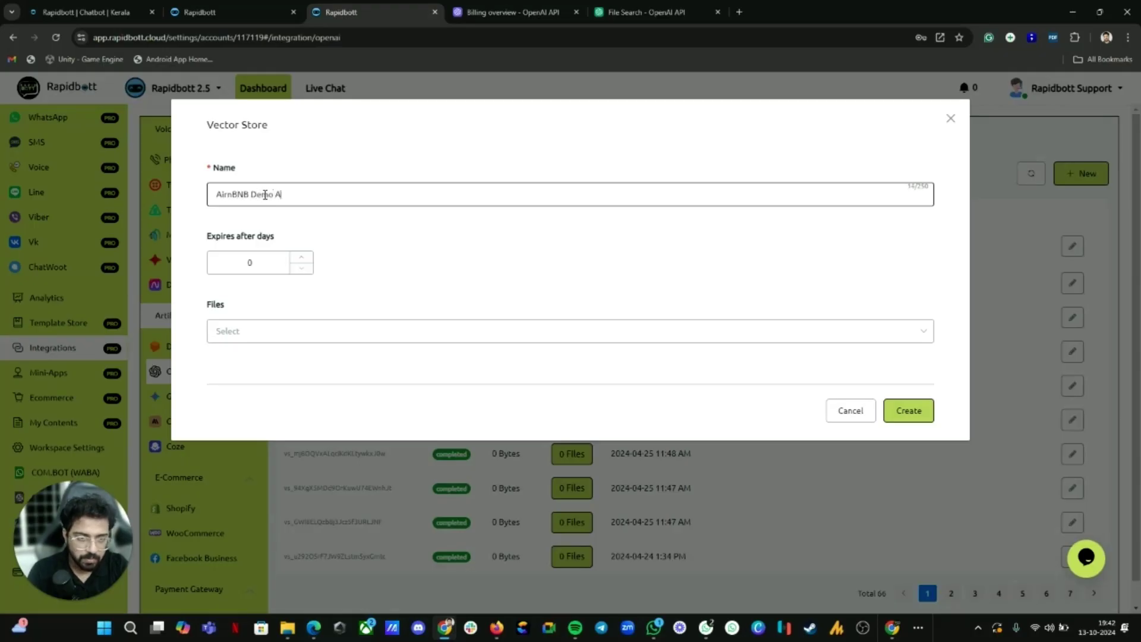
click(913, 417)
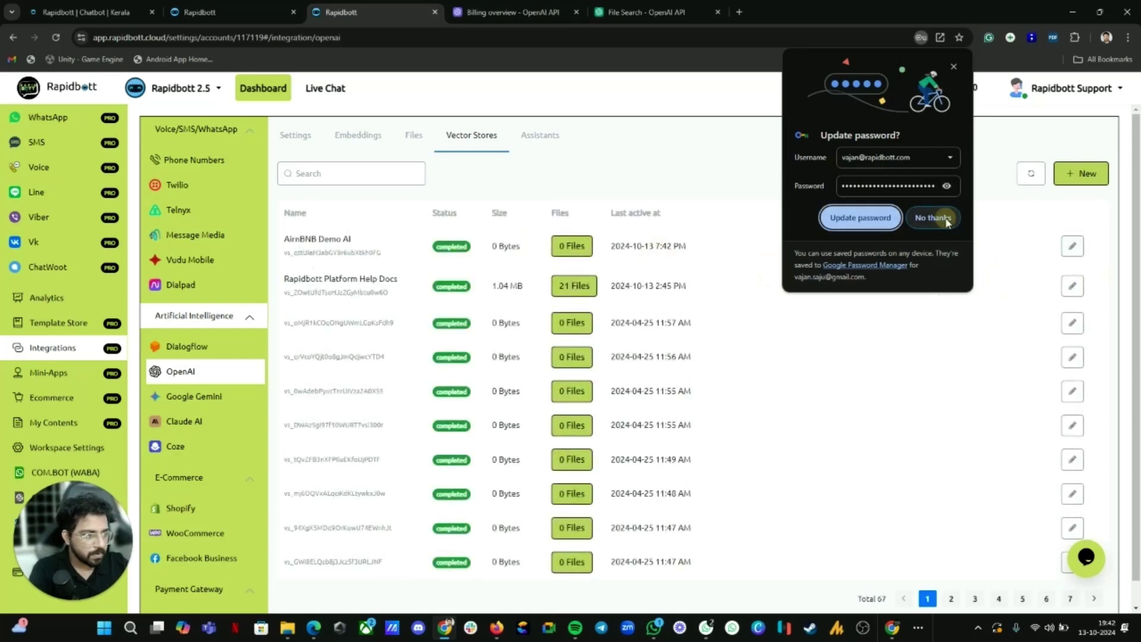
Step: Fix the misspelled vector store name to AirBNB Demo AI and save the update
click(1089, 252)
click(1073, 247)
click(231, 193)
key(BackSpace)
click(911, 350)
click(911, 351)
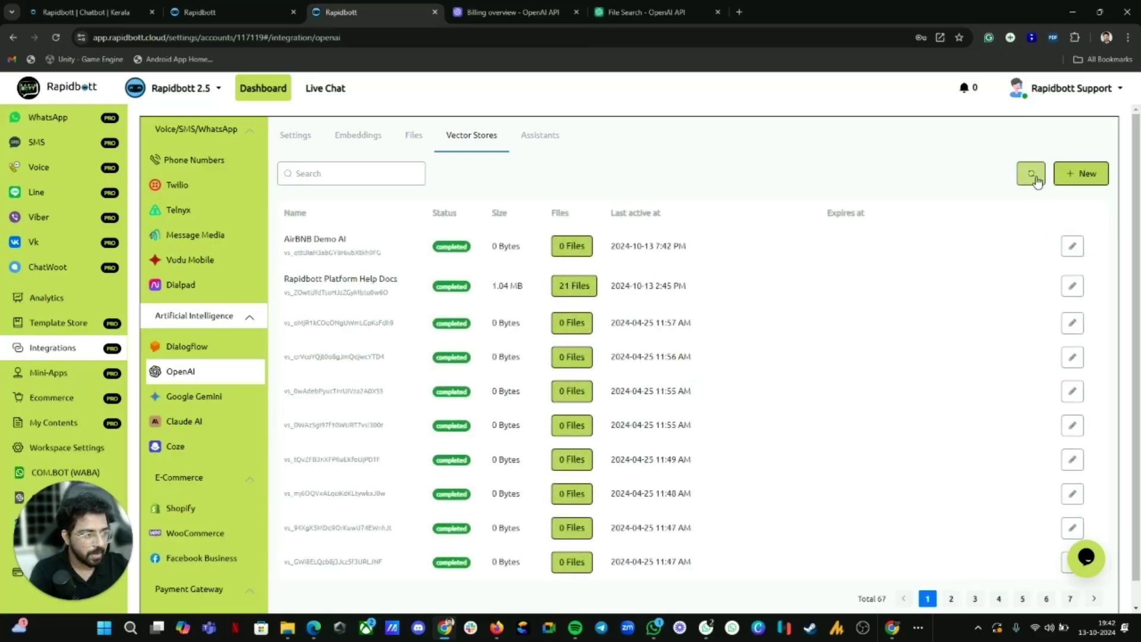
click(539, 8)
click(351, 12)
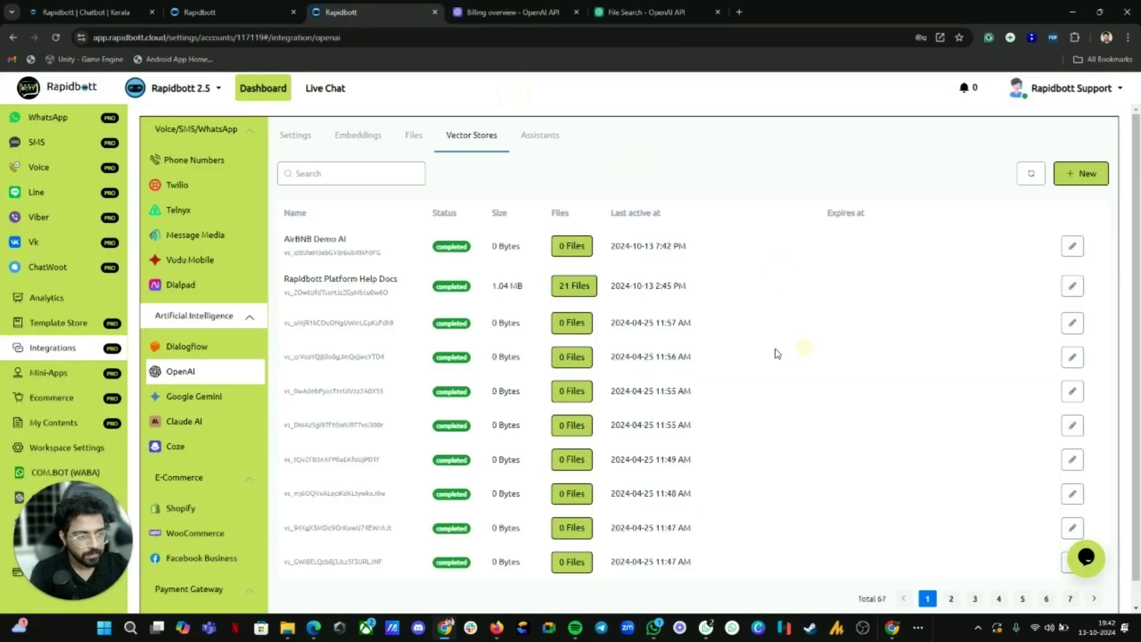
Step: Add airbnb-faq-1-AqbR.pdf to the AirBNB Demo AI vector store and refresh the list
click(571, 246)
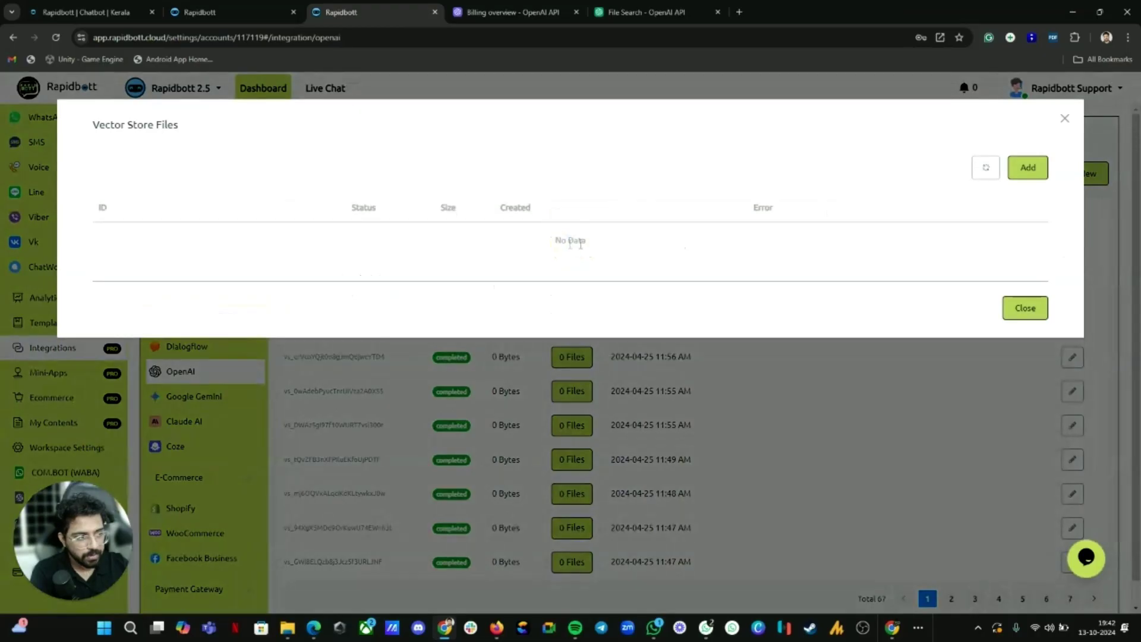
click(1026, 168)
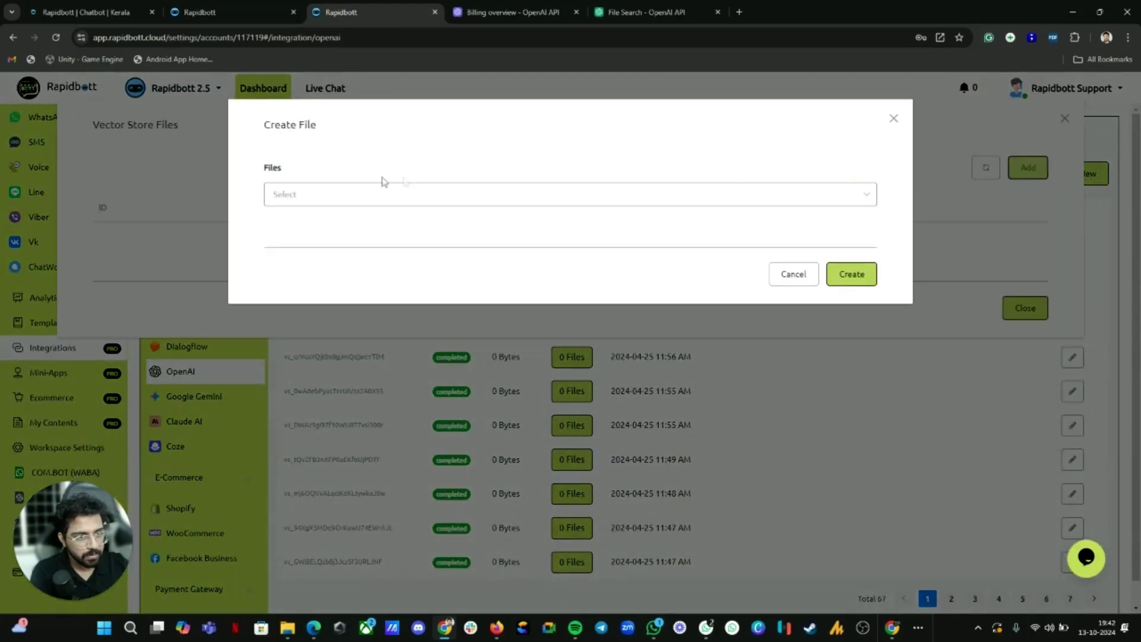
click(344, 194)
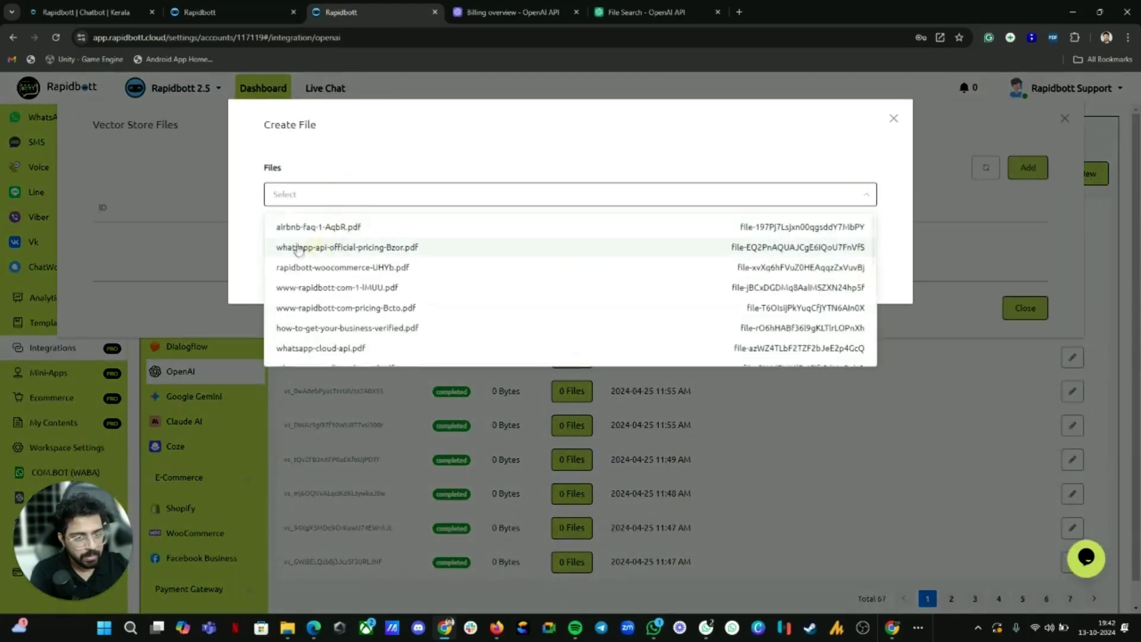
click(327, 228)
click(851, 279)
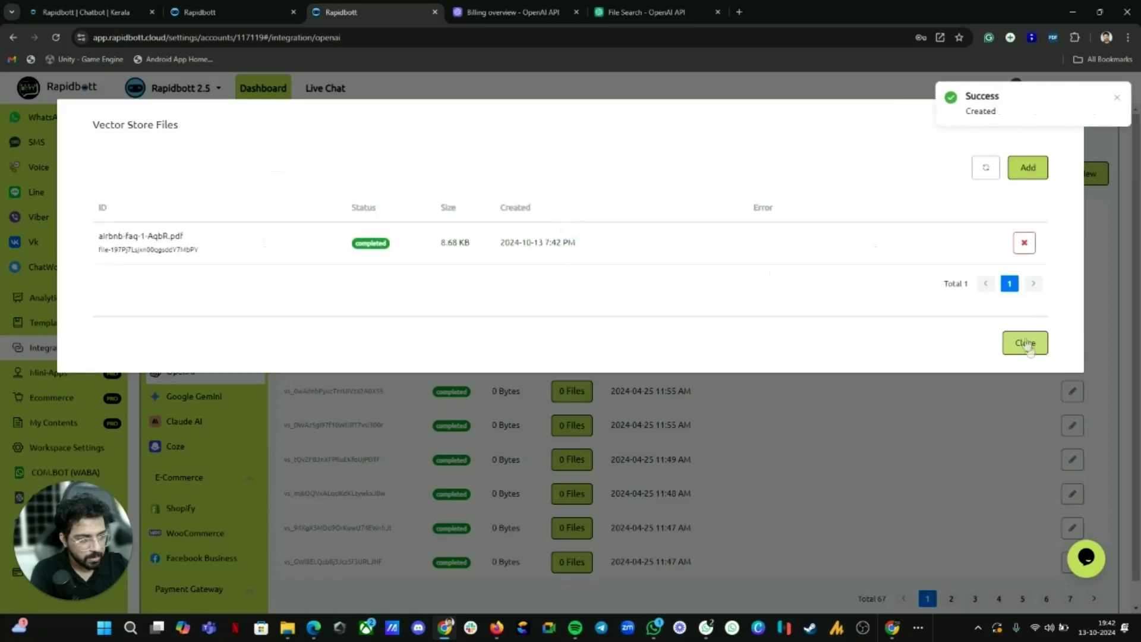
click(1025, 343)
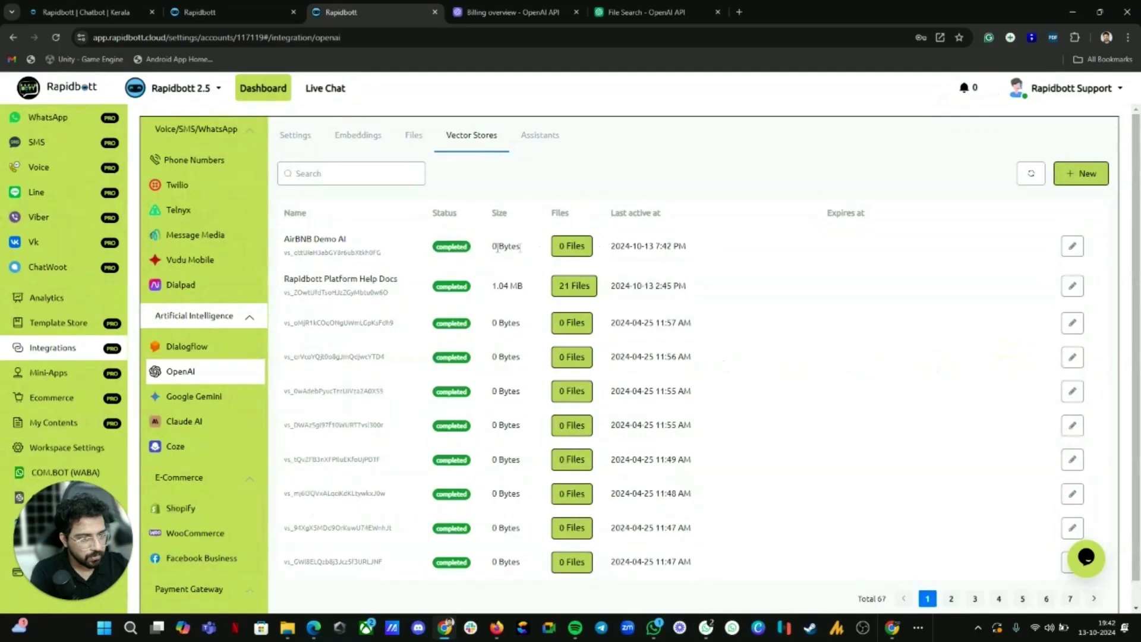
click(1031, 173)
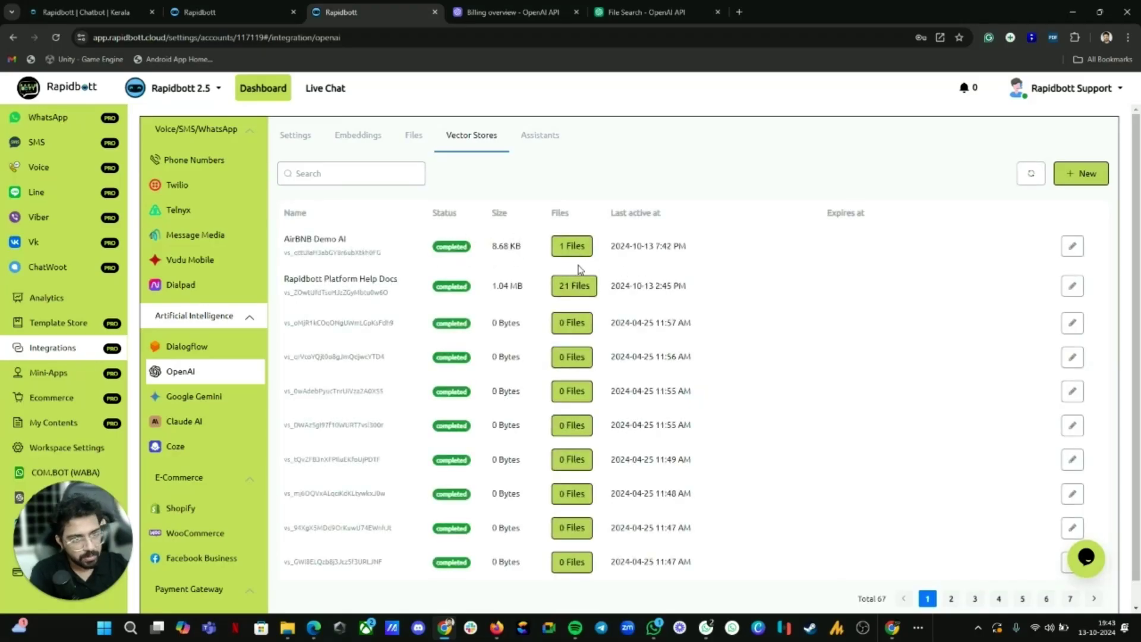
Step: Start a new assistant and look through its fields, keeping the gpt-4o-mini model
click(545, 141)
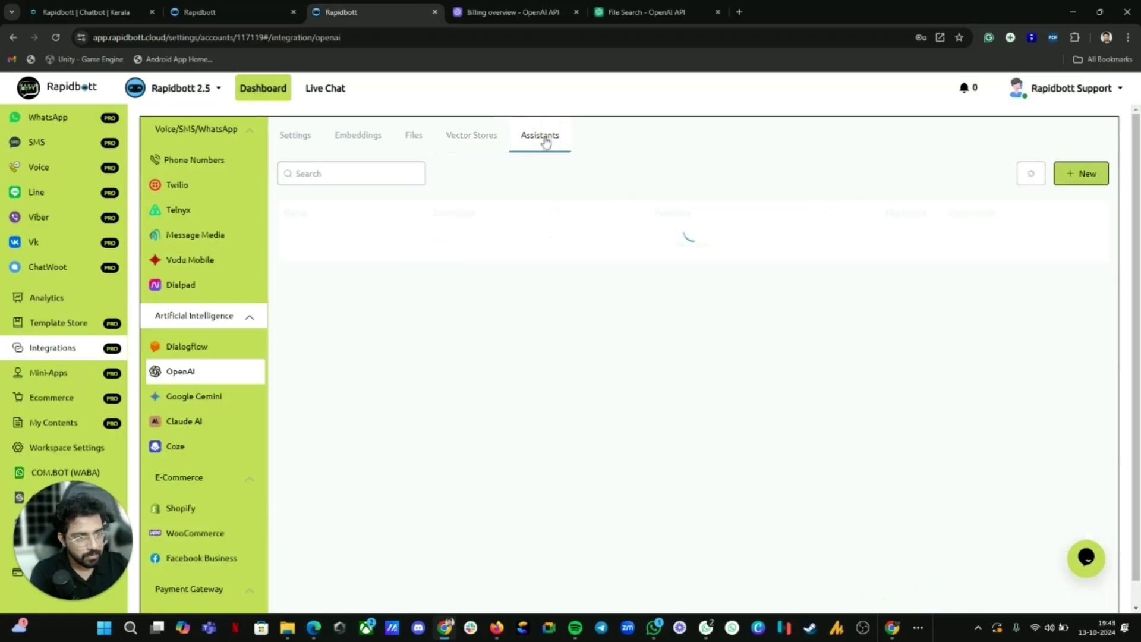
click(1084, 176)
click(258, 192)
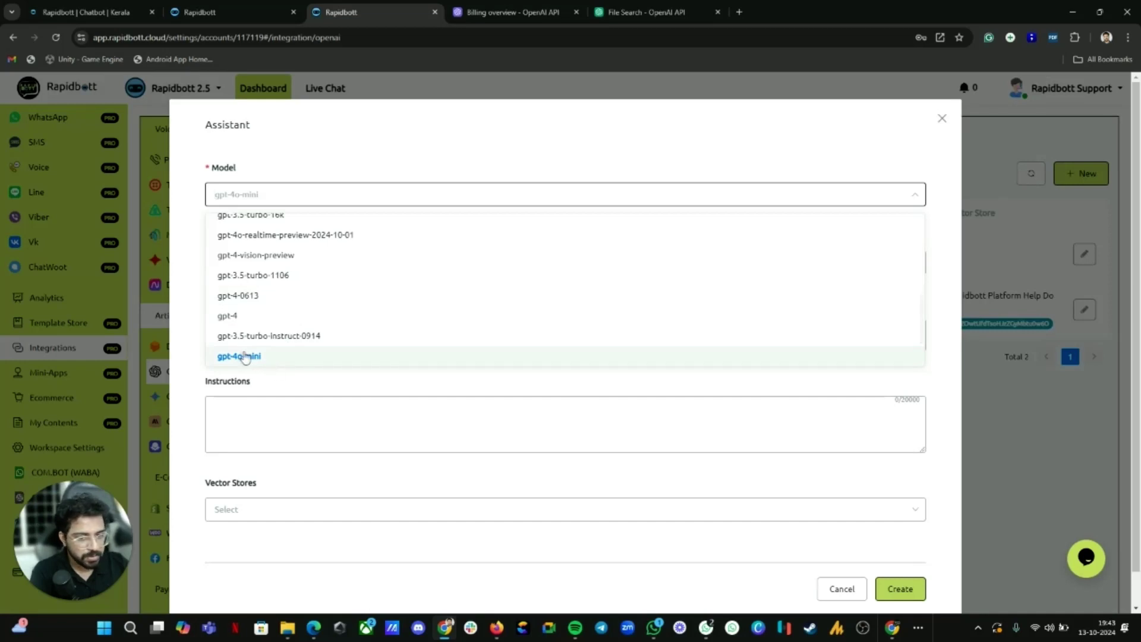
scroll(249, 306, down, 1)
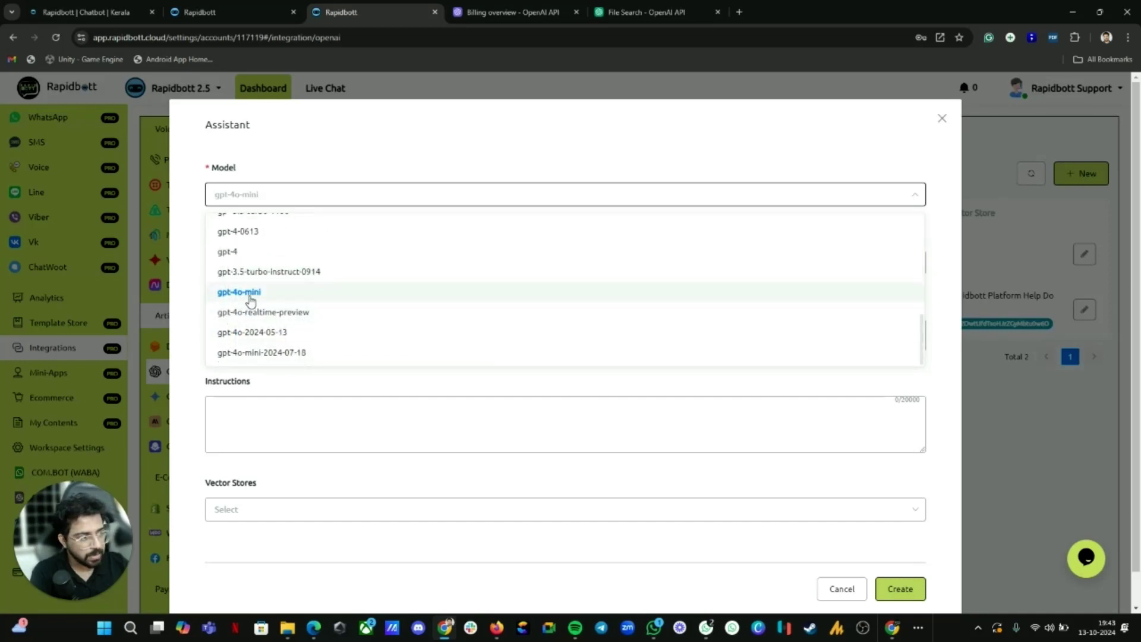
click(337, 166)
click(259, 262)
click(240, 336)
click(230, 410)
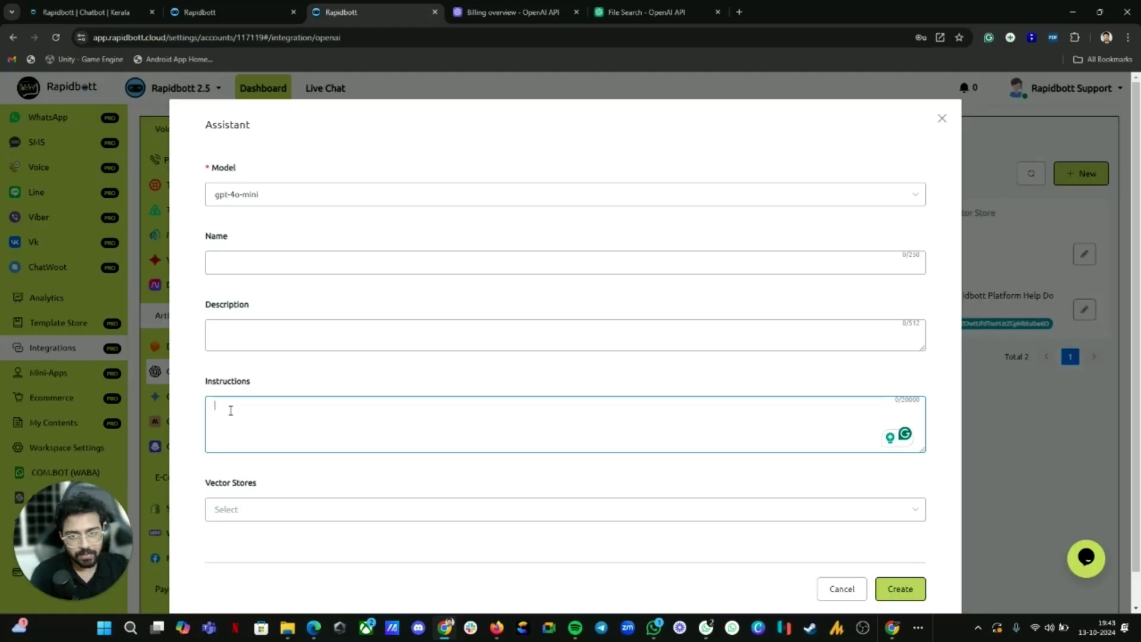
scroll(231, 410, down, 1)
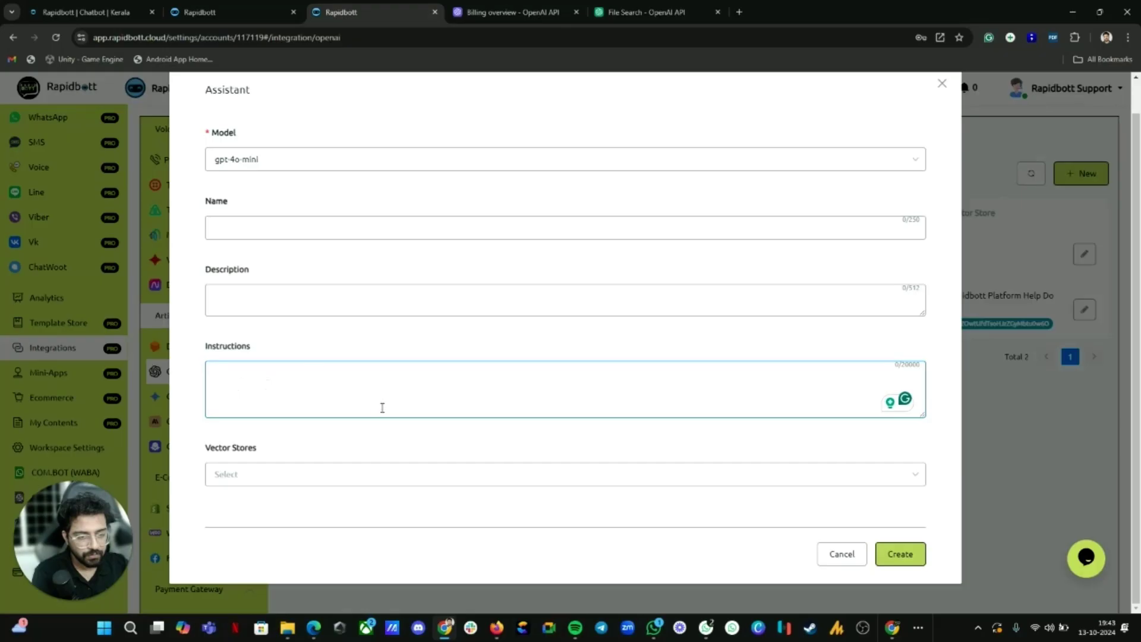
Step: Check the vector store choices, discard the new assistant, and edit the AirBNB AI assistant
click(247, 474)
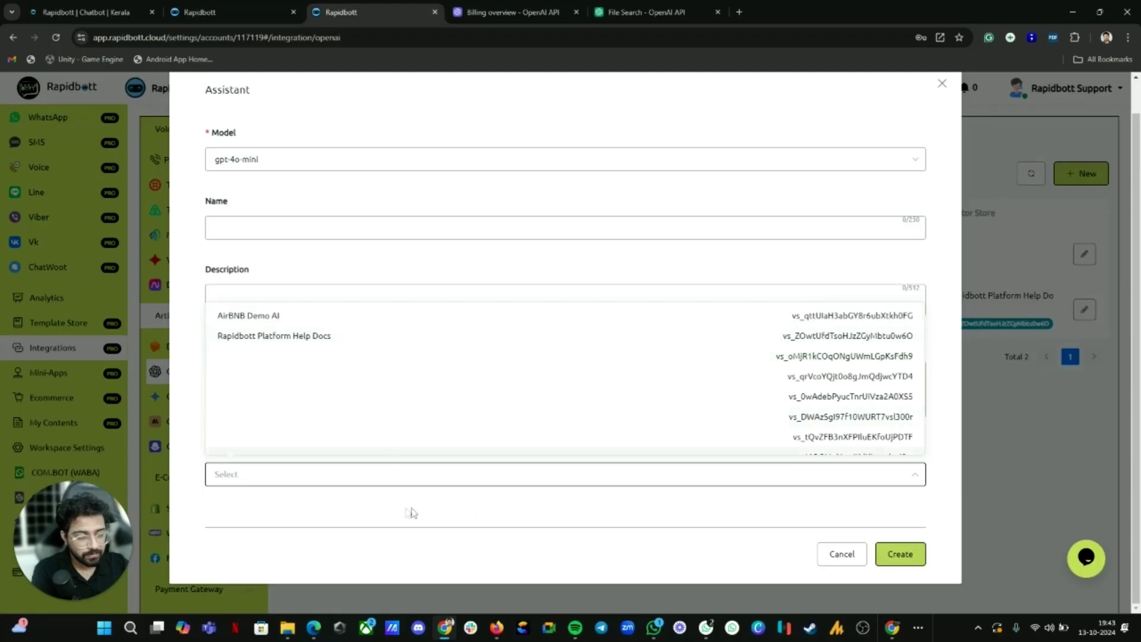
click(370, 483)
click(359, 478)
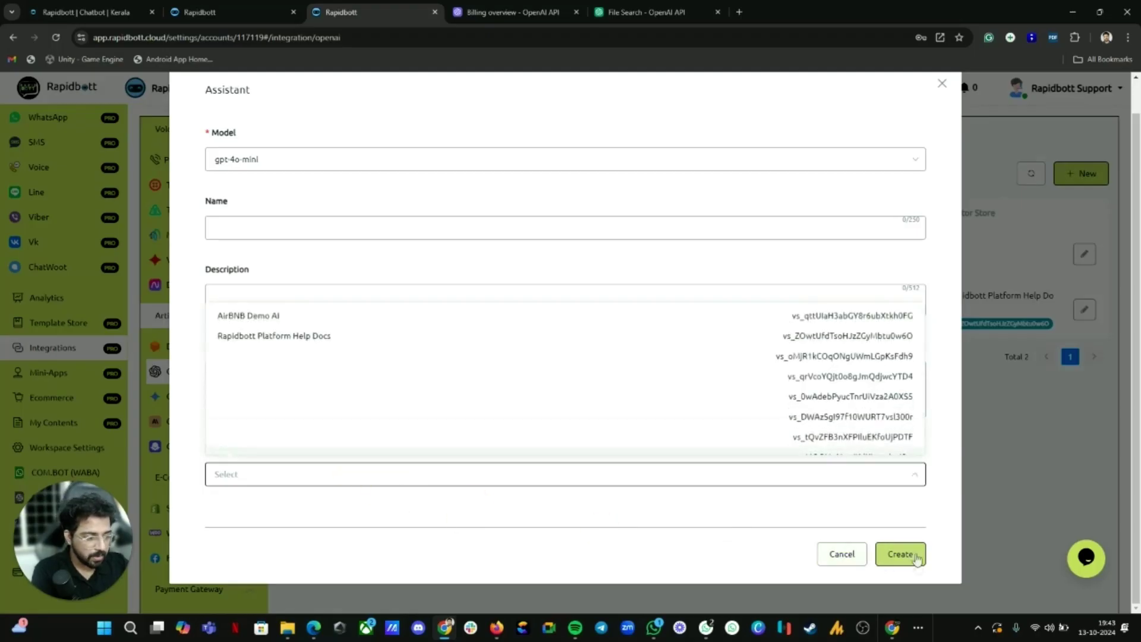
click(942, 83)
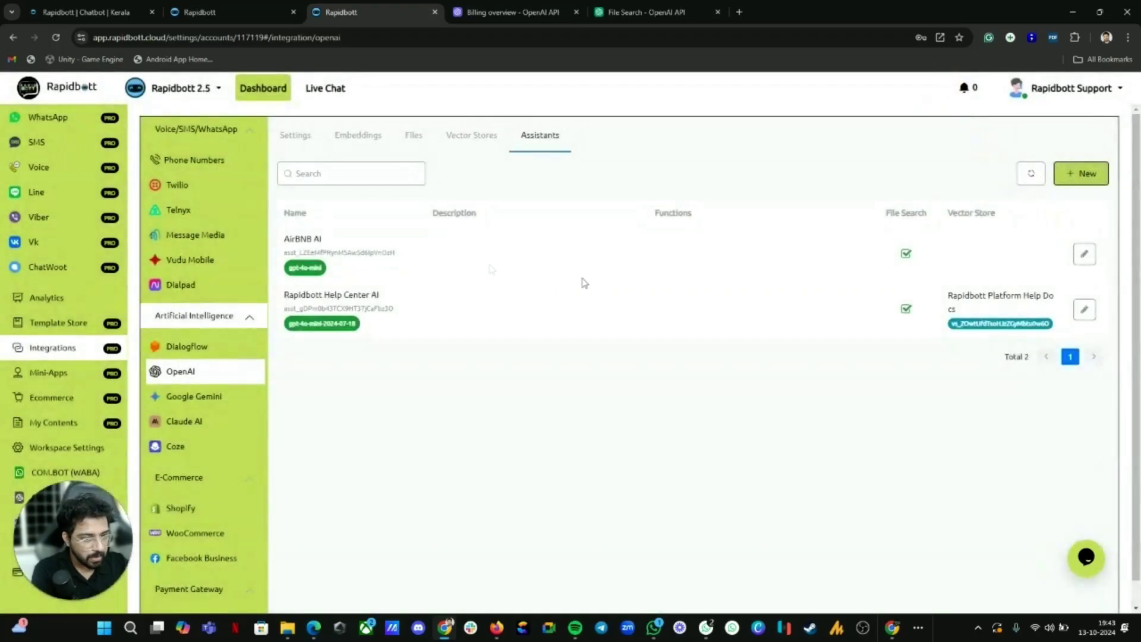
click(1084, 254)
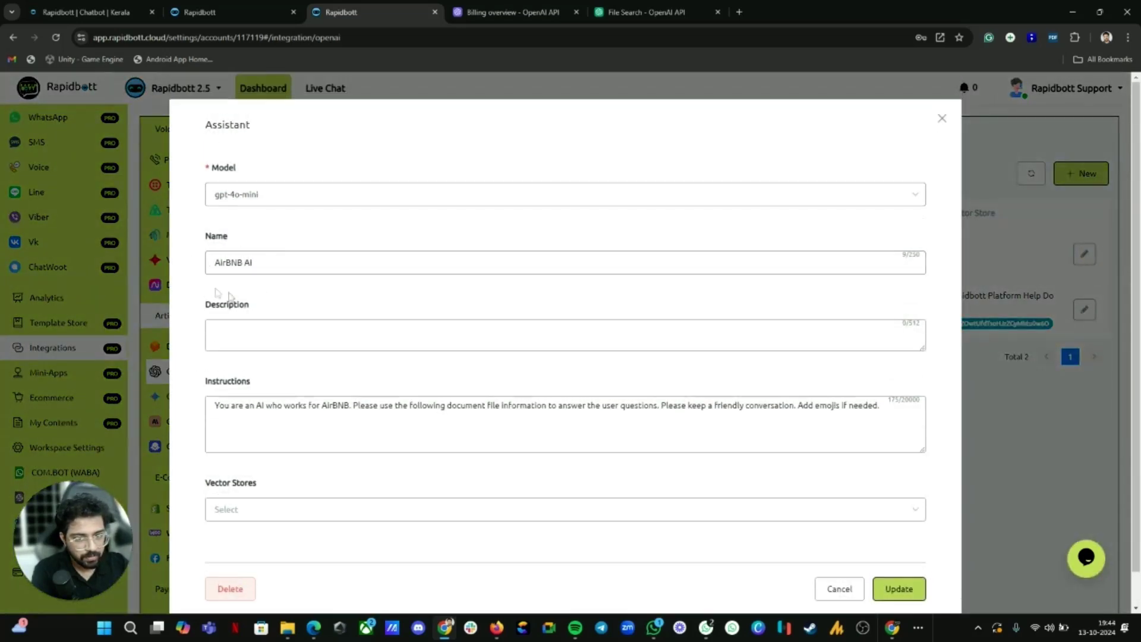
Step: Link the AirBNB AI assistant to the AirBNB Demo AI vector store and update it
double_click(237, 410)
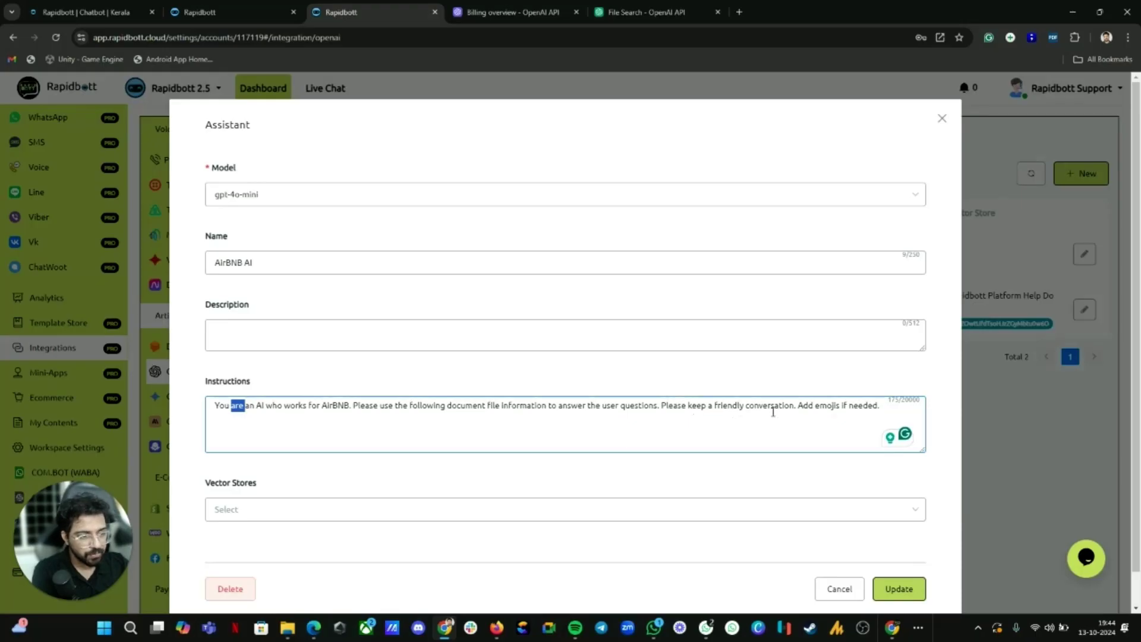
scroll(675, 473, down, 1)
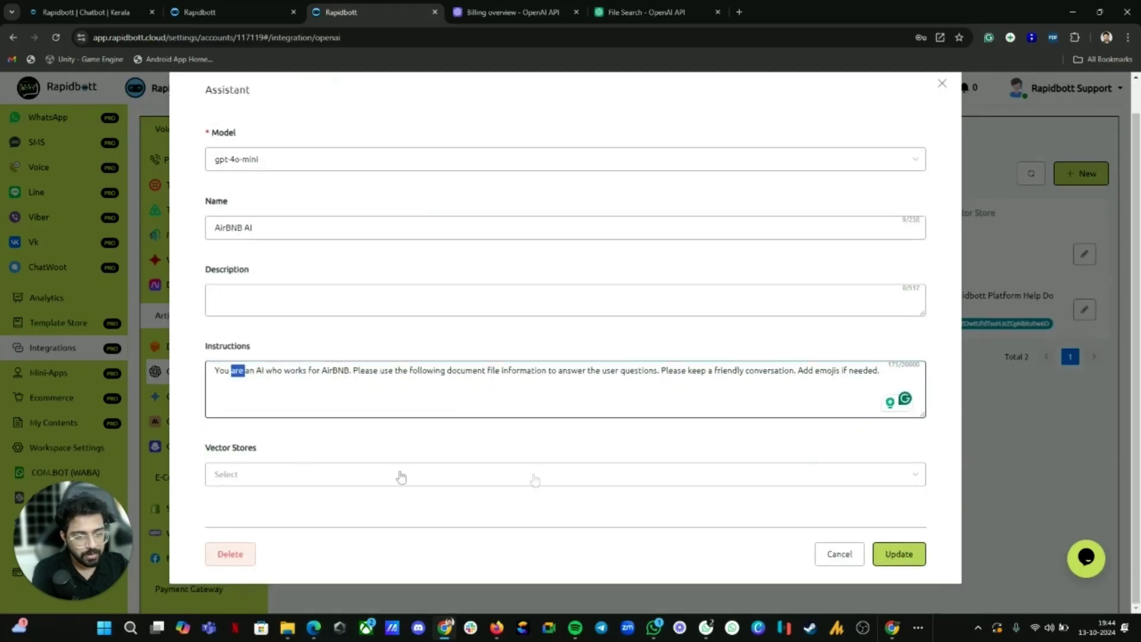
click(291, 475)
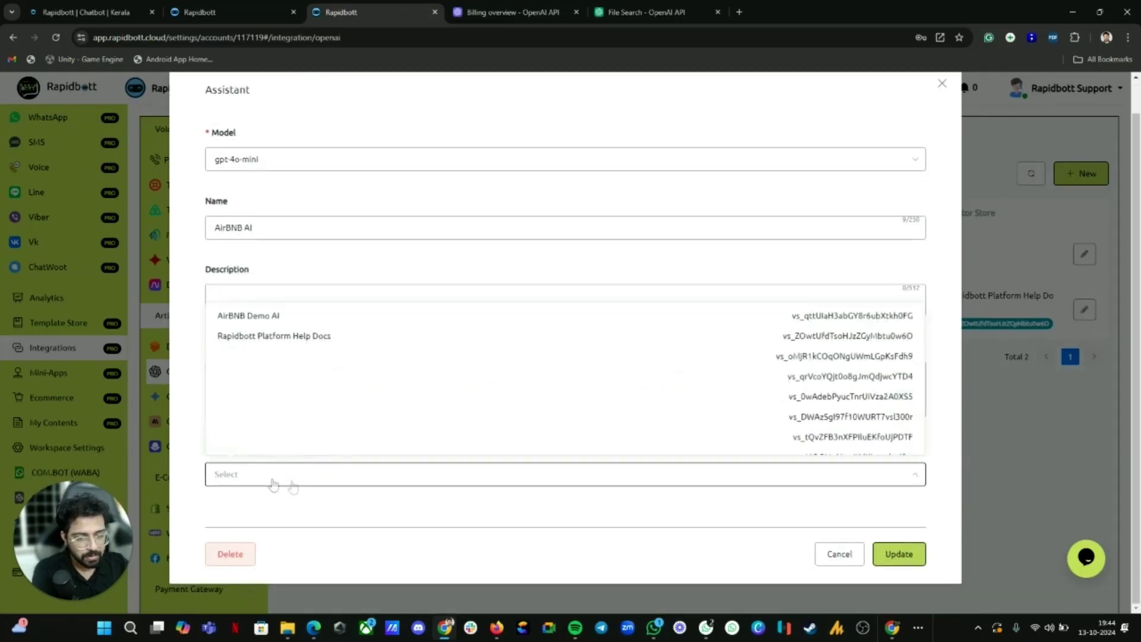
click(275, 316)
click(899, 554)
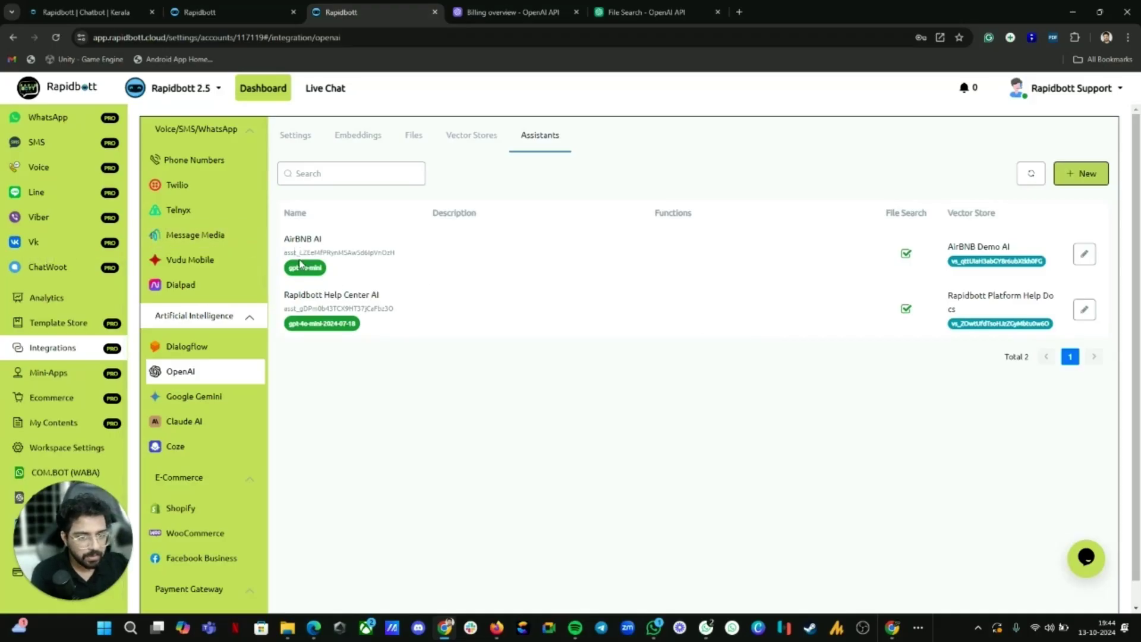
Step: Copy the AirBNB AI assistant's ID and return to the Airbnb Demo flow builder
drag(291, 253, 382, 249)
double_click(386, 252)
right_click(387, 252)
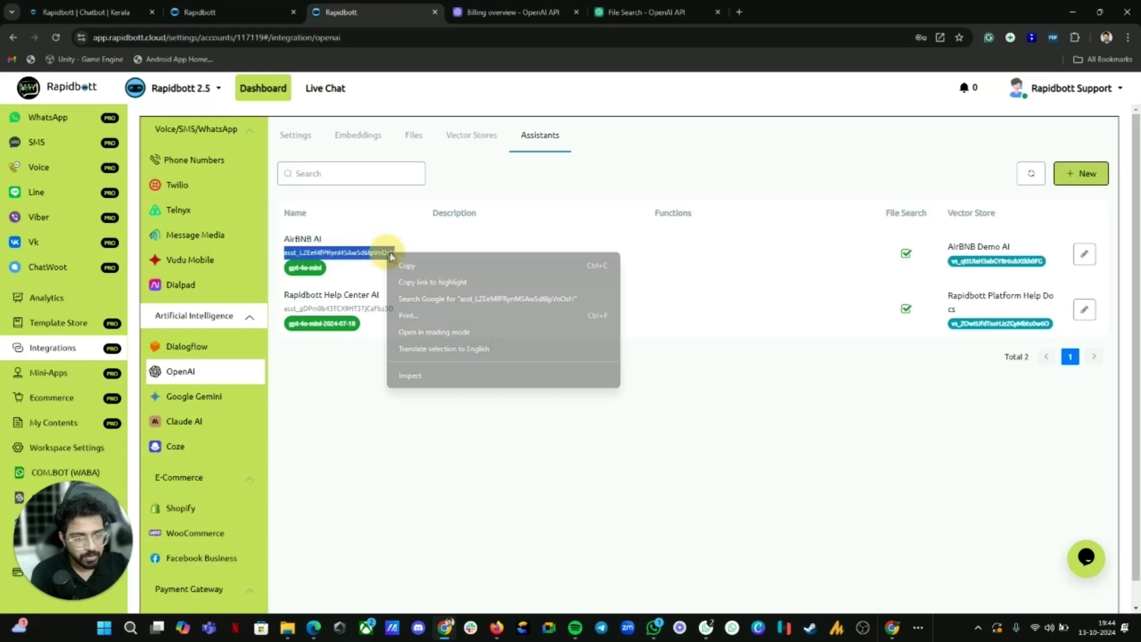
click(425, 262)
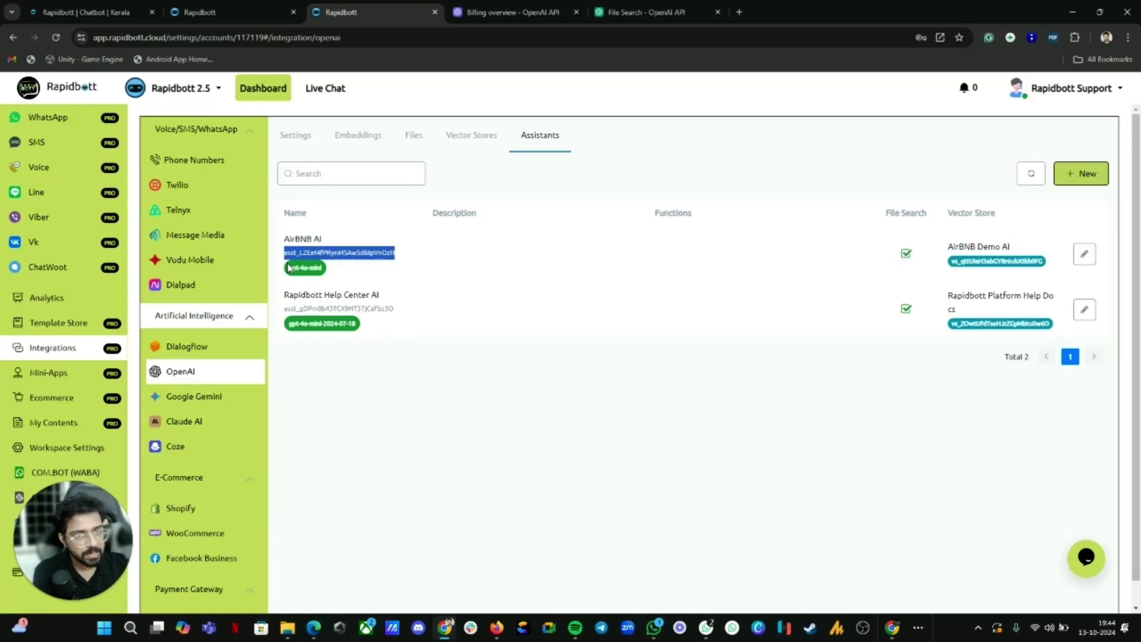
click(202, 12)
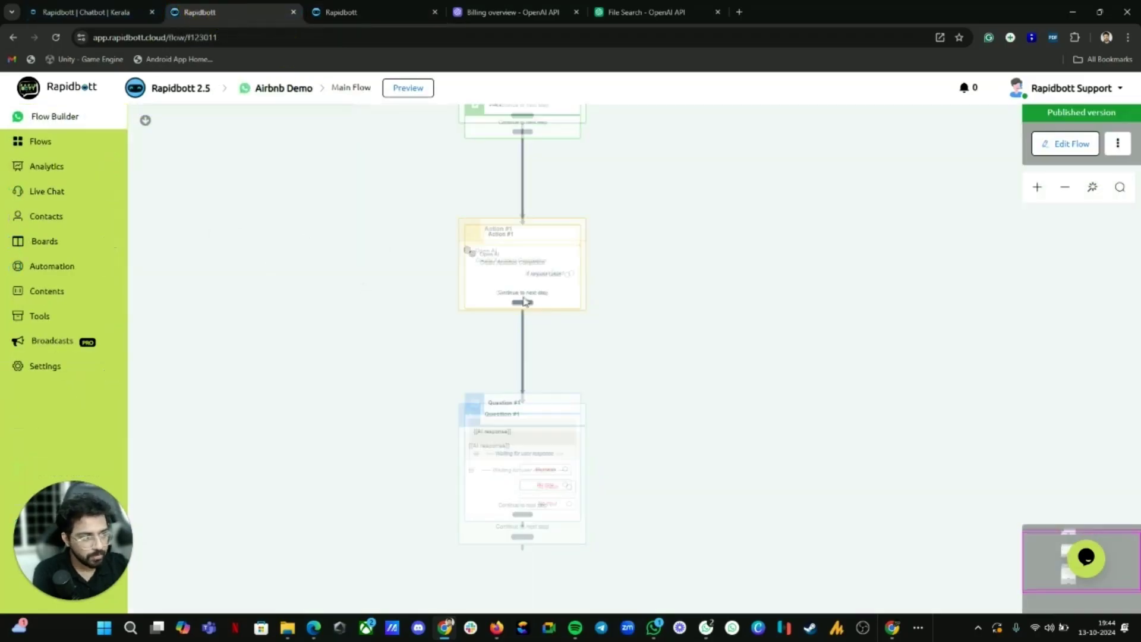
Step: In a draft of the Main Flow, delete the Action #1 and Question #1 steps
click(1070, 143)
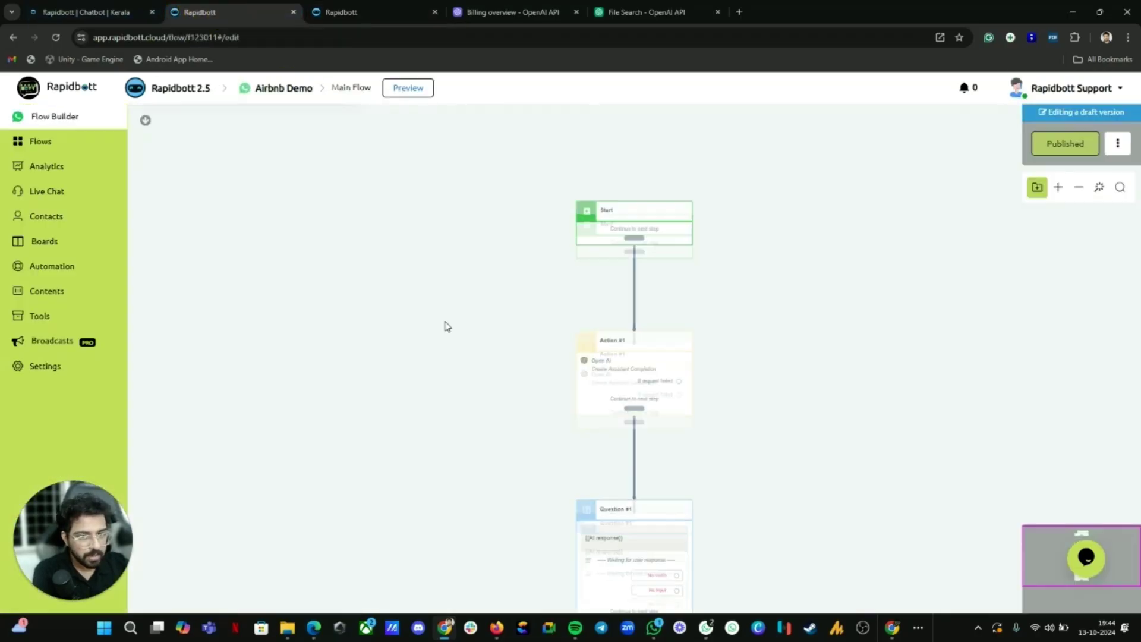
click(650, 331)
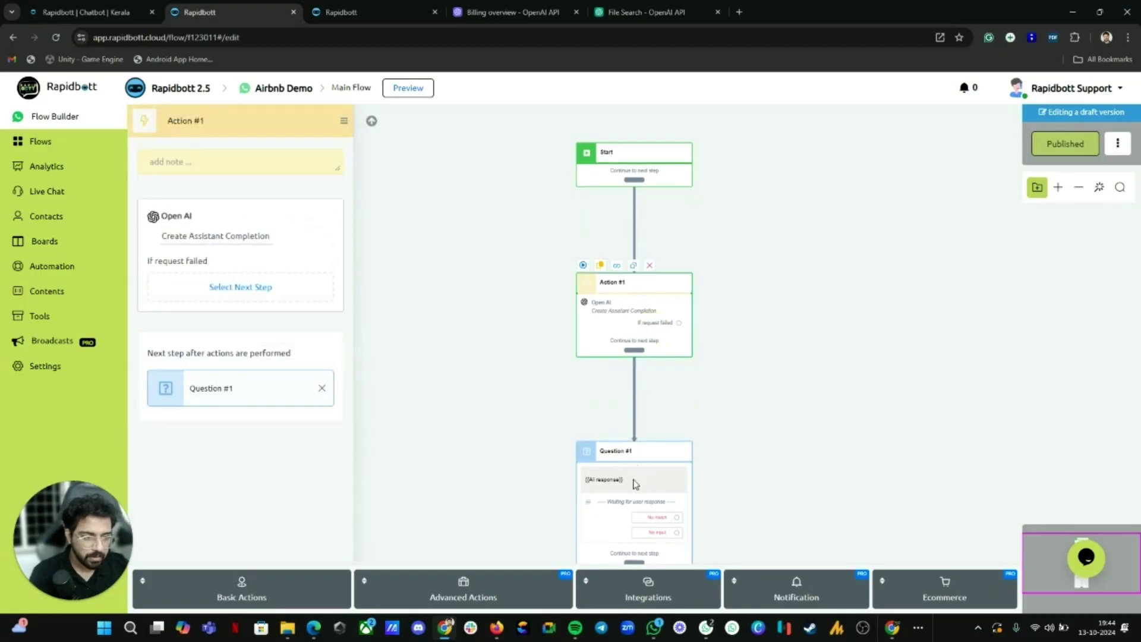
ctrl+click(634, 484)
click(285, 123)
click(663, 375)
Step: Add an action step under Start named 'AI Block' containing an OpenAI action
drag(639, 186, 607, 235)
click(659, 337)
click(604, 394)
drag(604, 393, 608, 398)
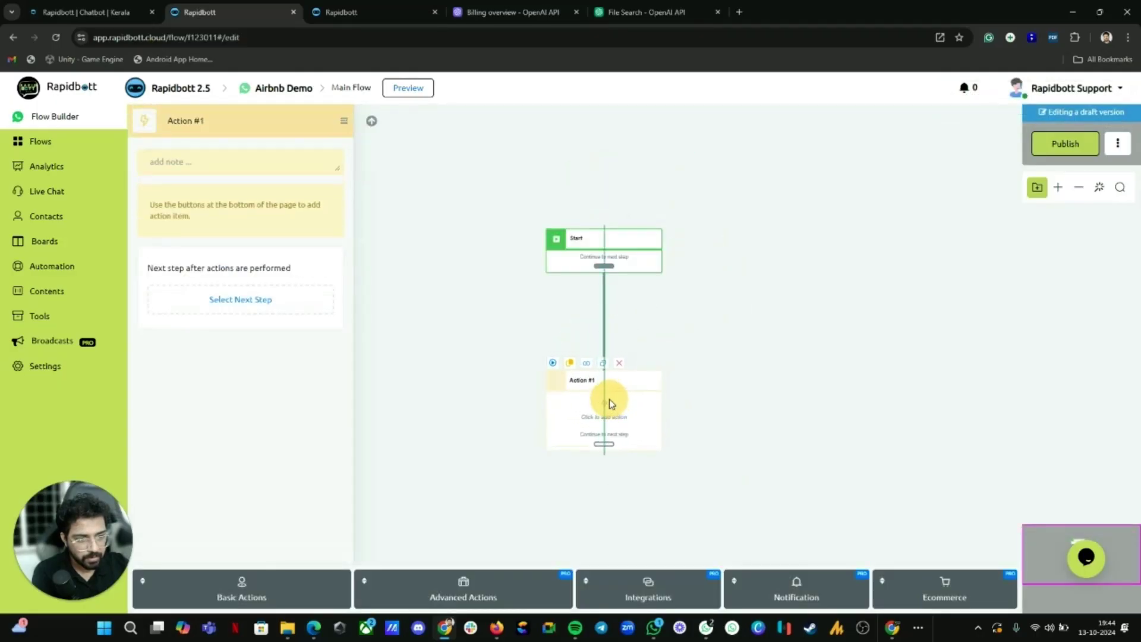
click(215, 121)
text(AI)
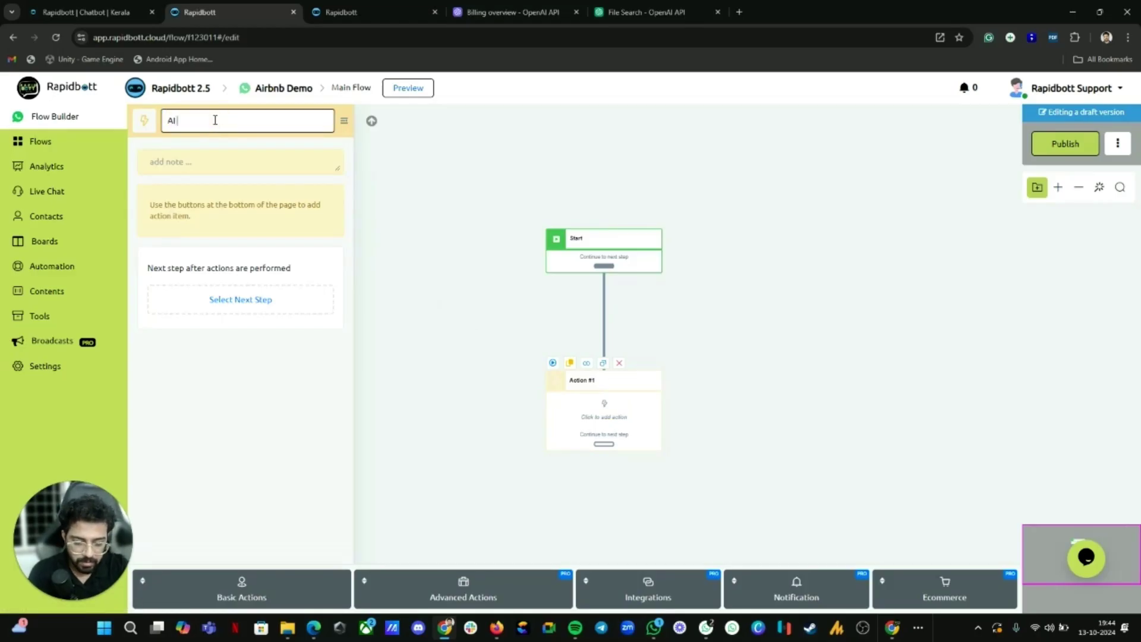
text( Block)
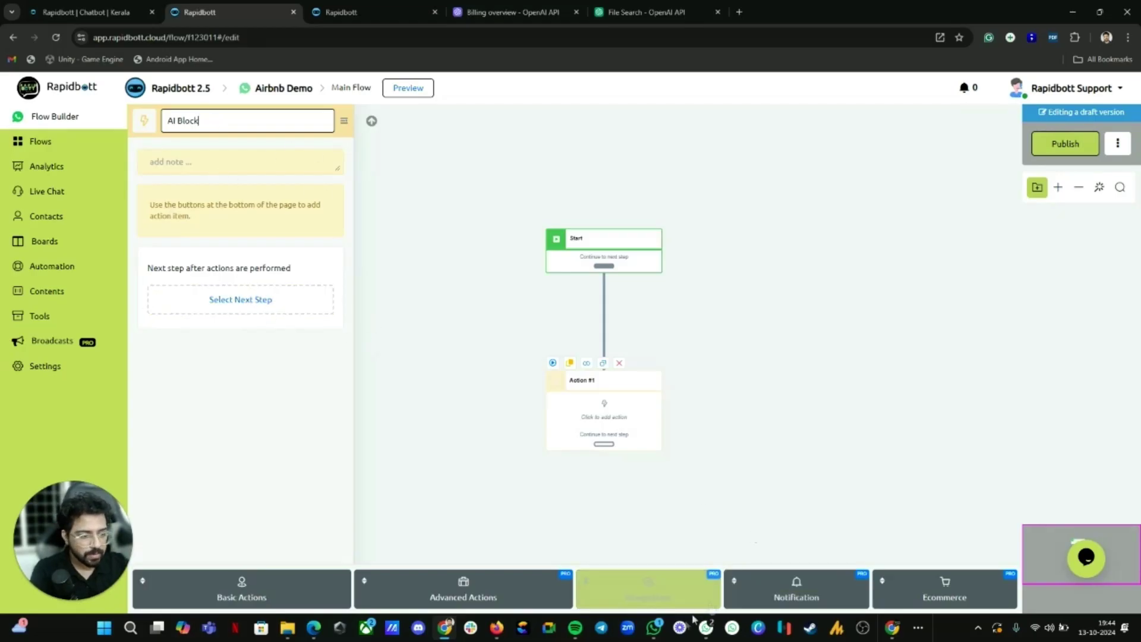
click(647, 597)
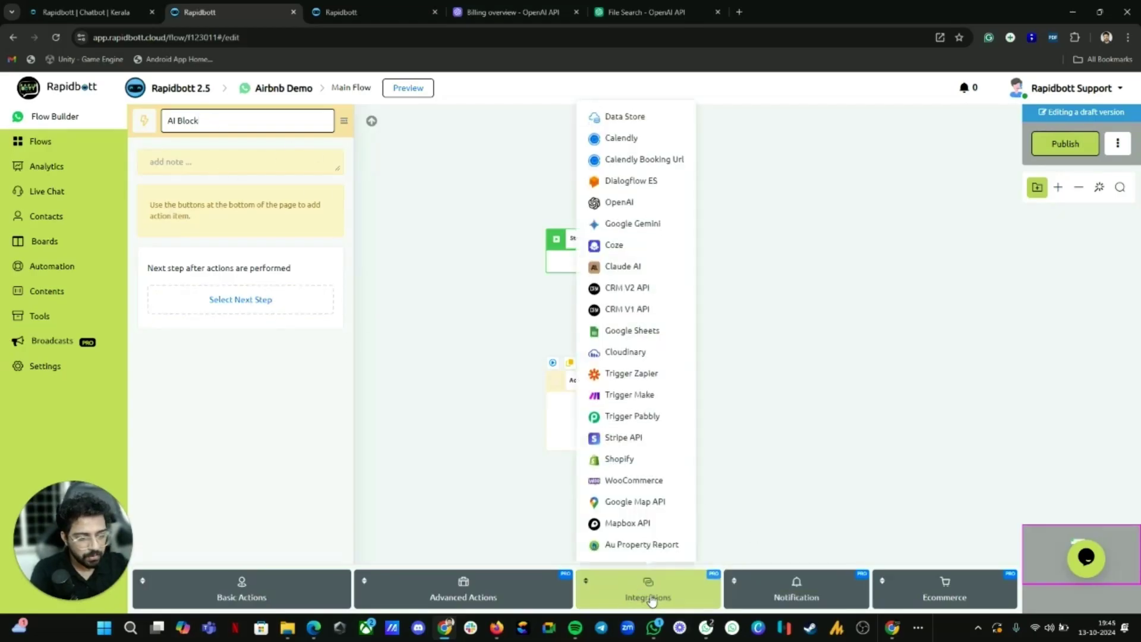
click(619, 203)
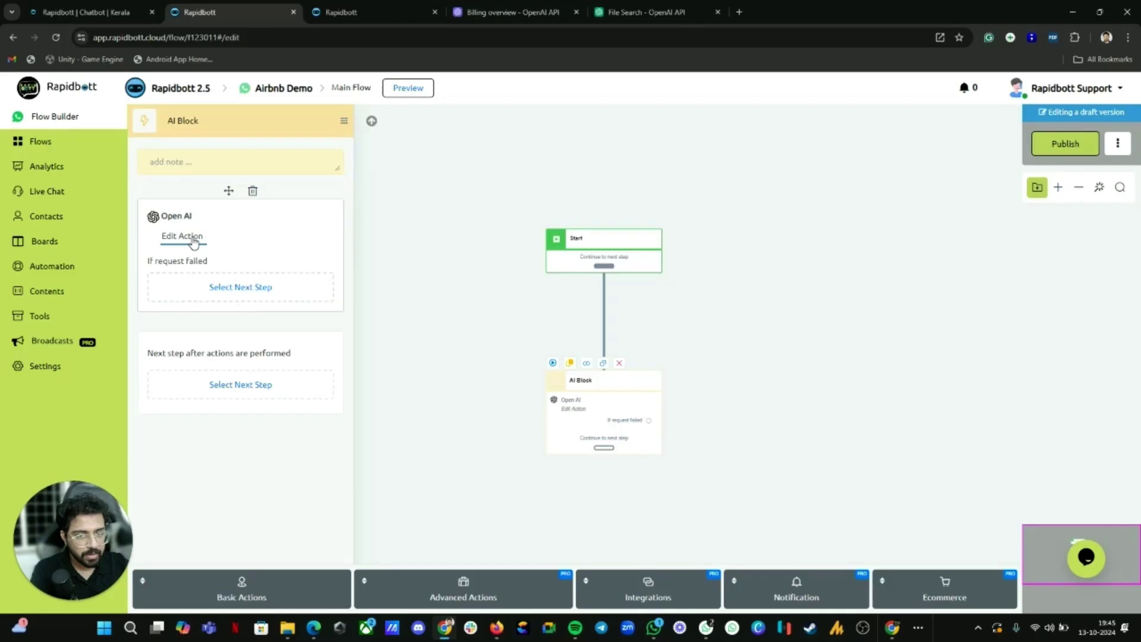
Step: Set the Open AI action to Create Assistant Completion, version v2, and paste the assistant ID
click(192, 239)
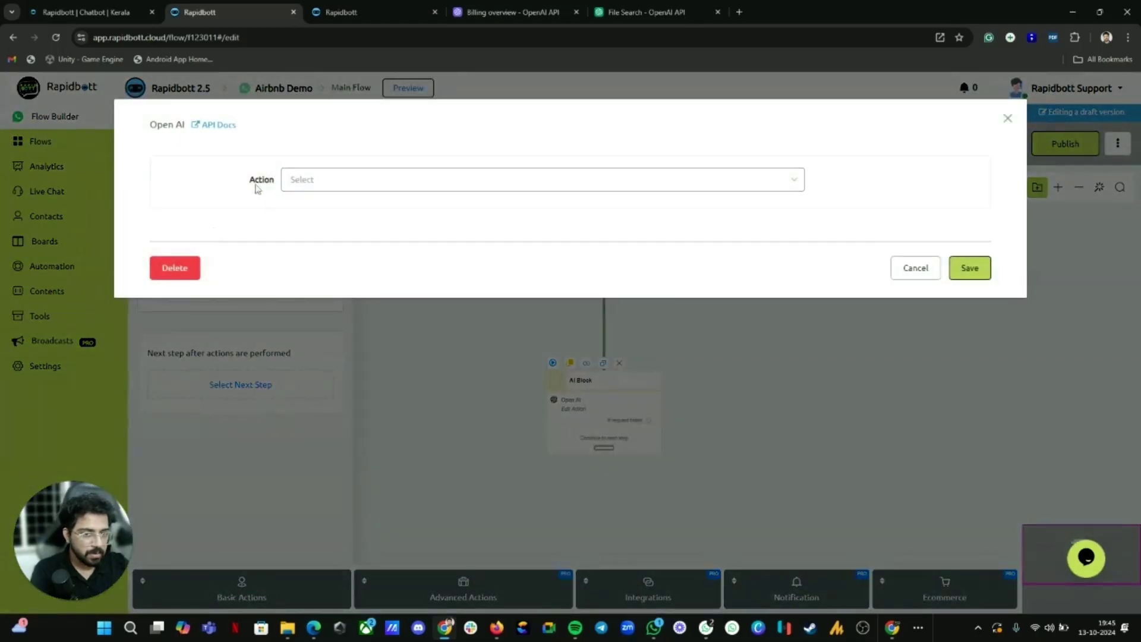
click(404, 181)
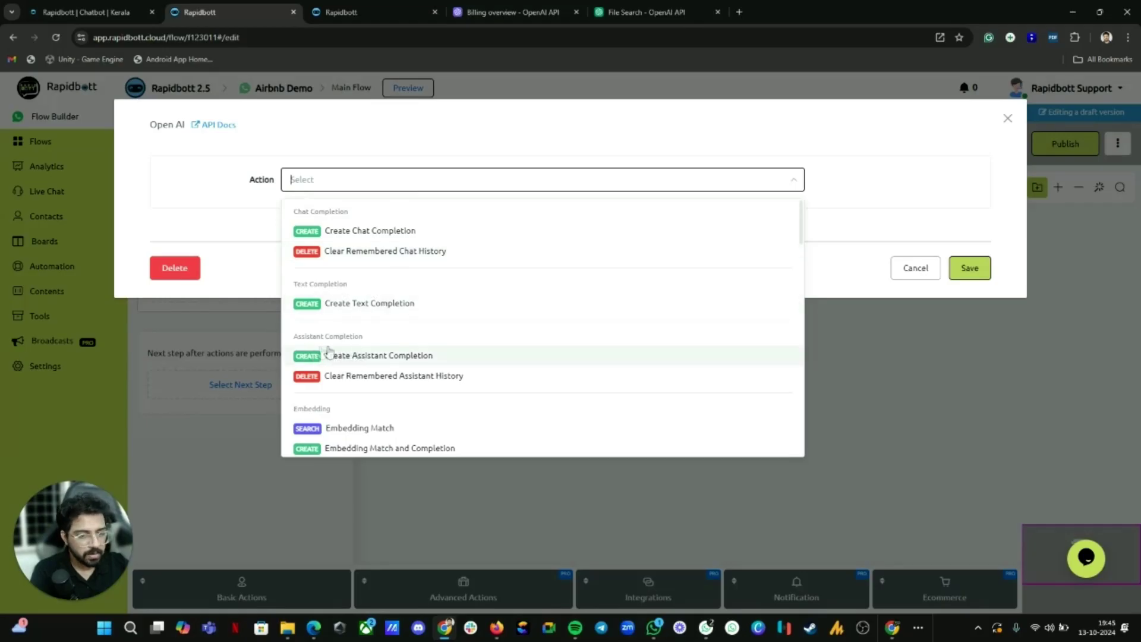
click(368, 357)
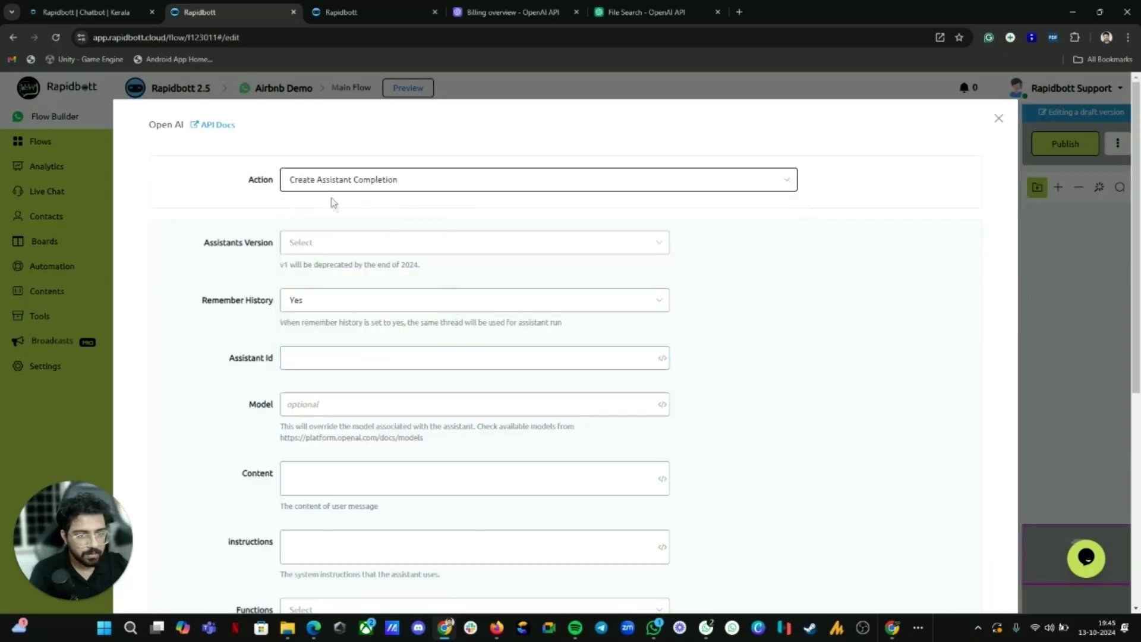
click(382, 183)
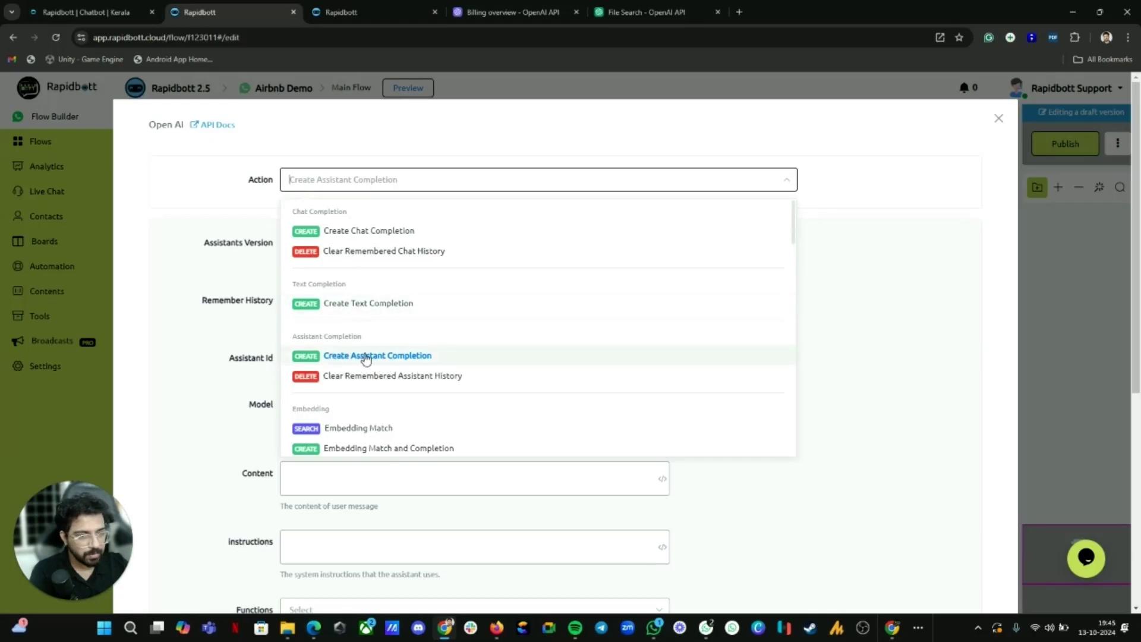
click(365, 355)
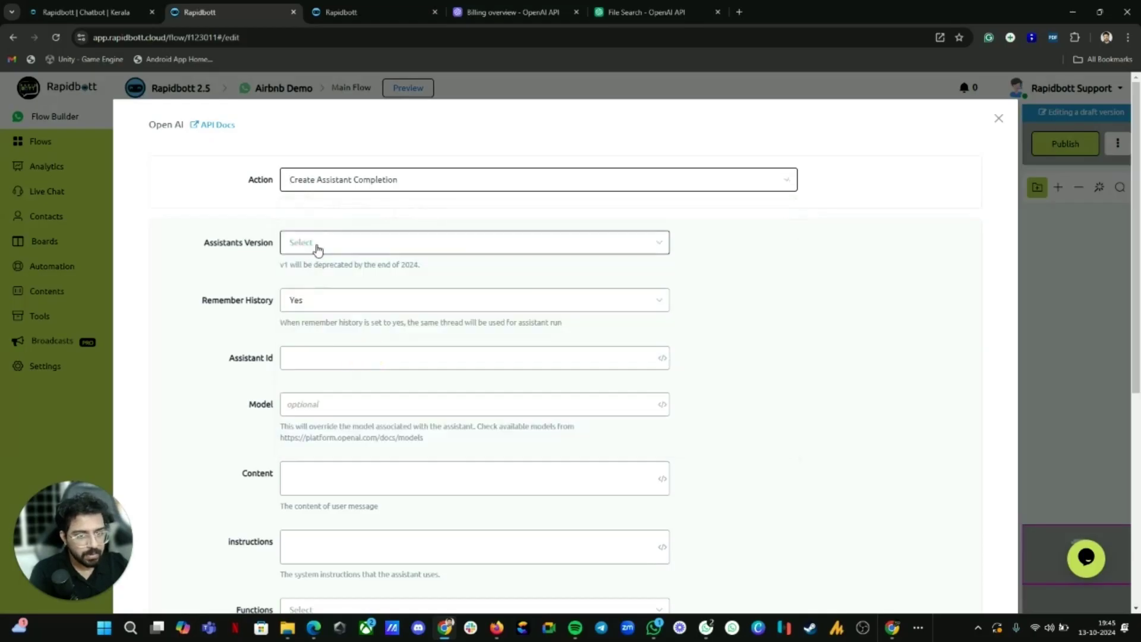
click(315, 244)
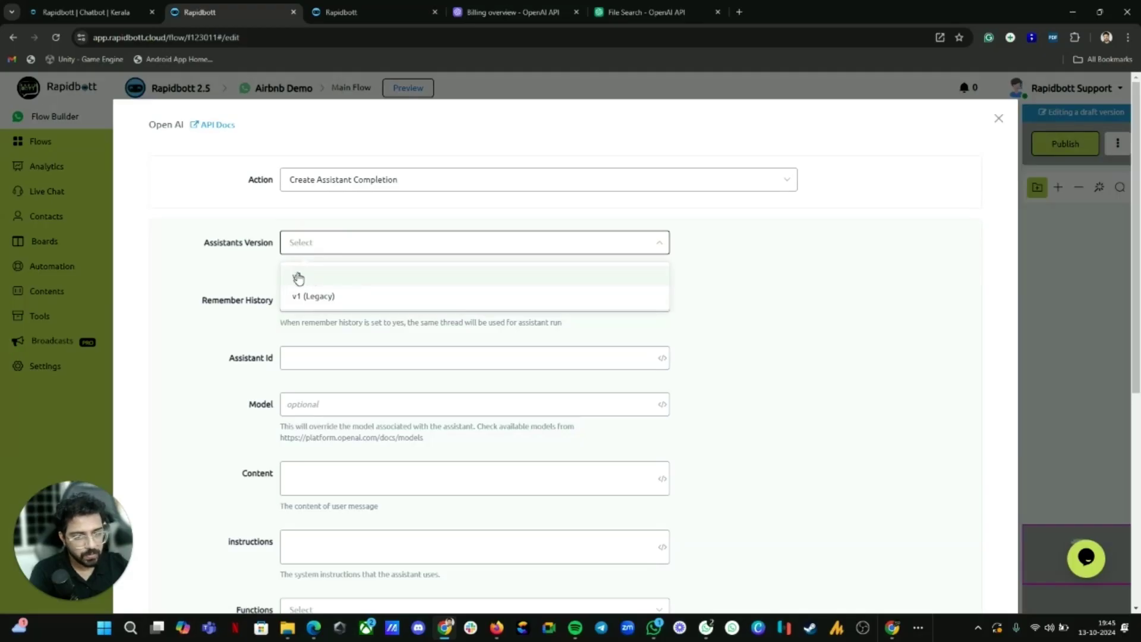
click(295, 277)
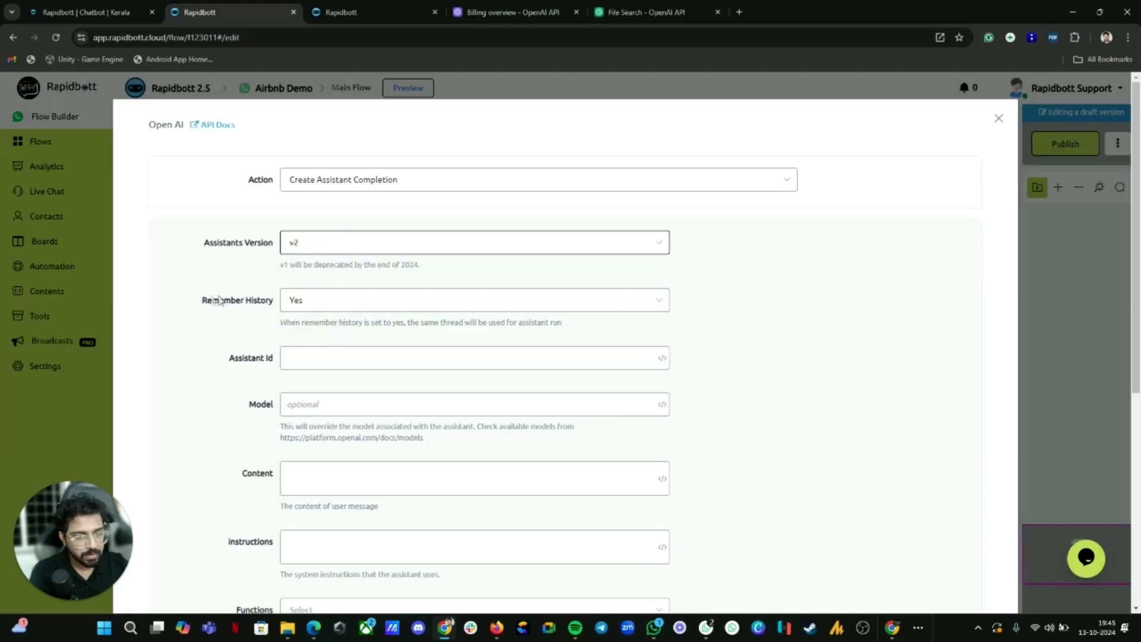
scroll(336, 309, down, 1)
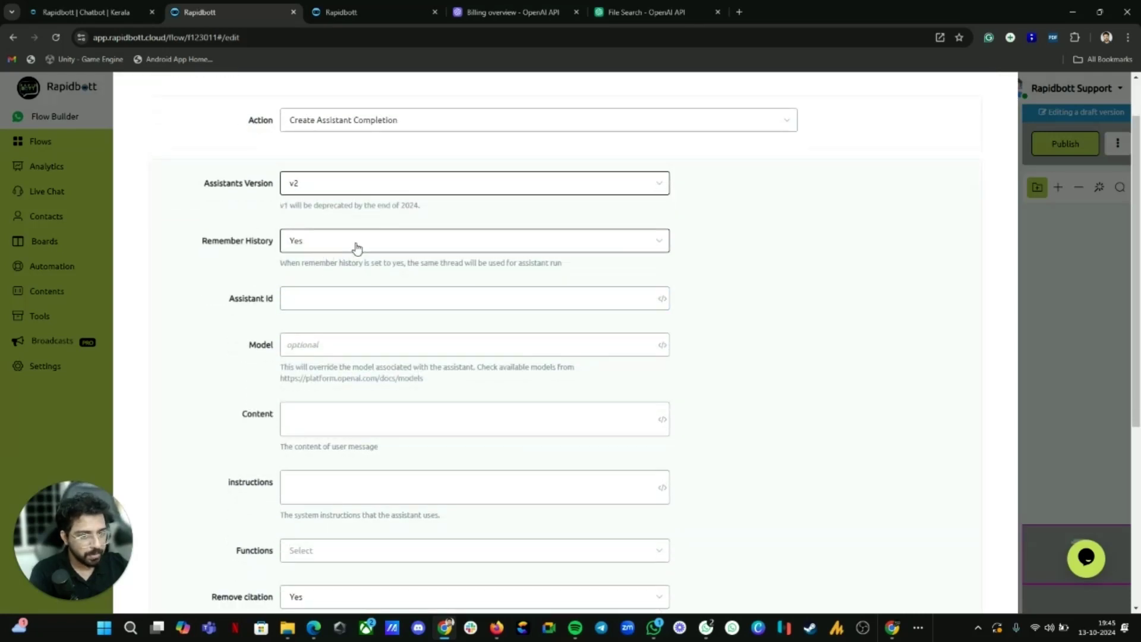
scroll(311, 231, down, 2)
click(298, 179)
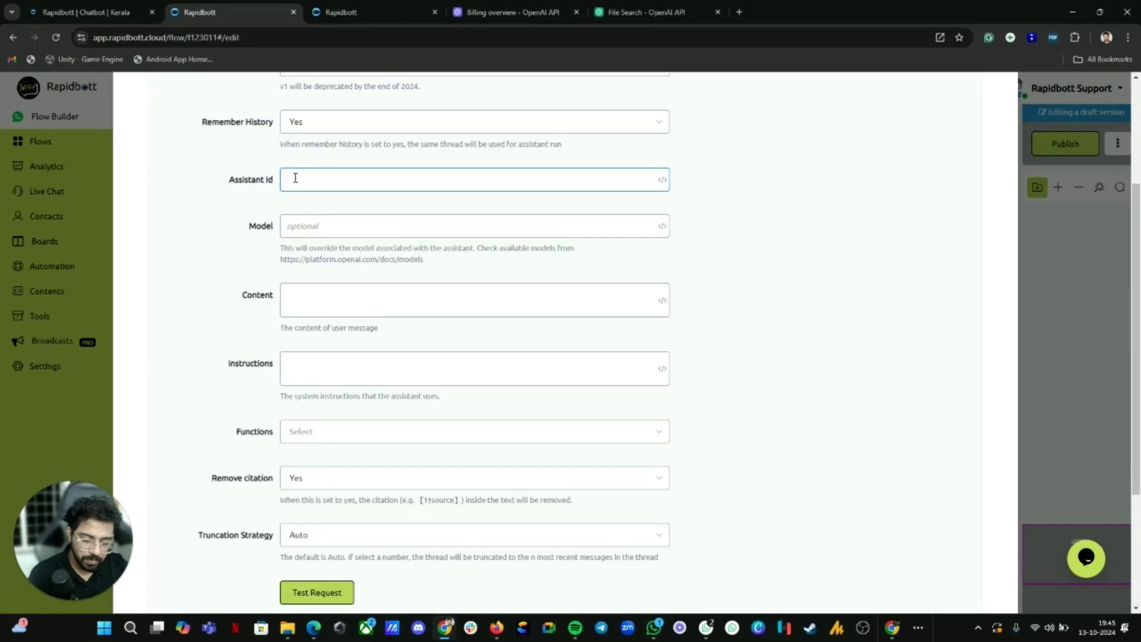
text(asst_LZEeMfPRynMSAwSd6IpVnOzH)
click(342, 12)
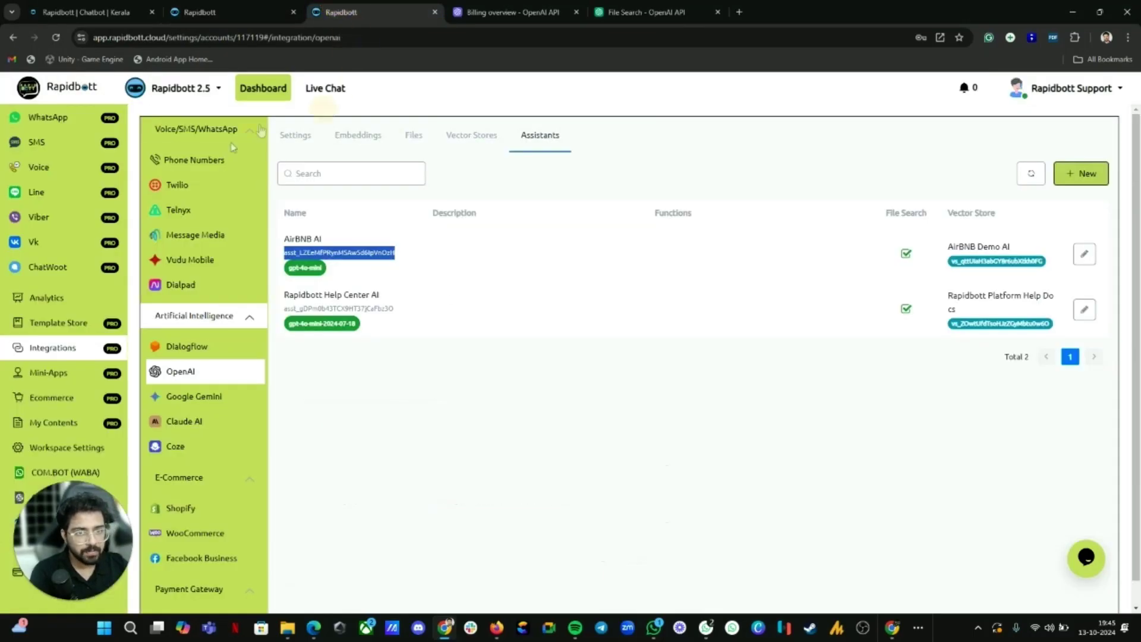
click(226, 12)
click(316, 227)
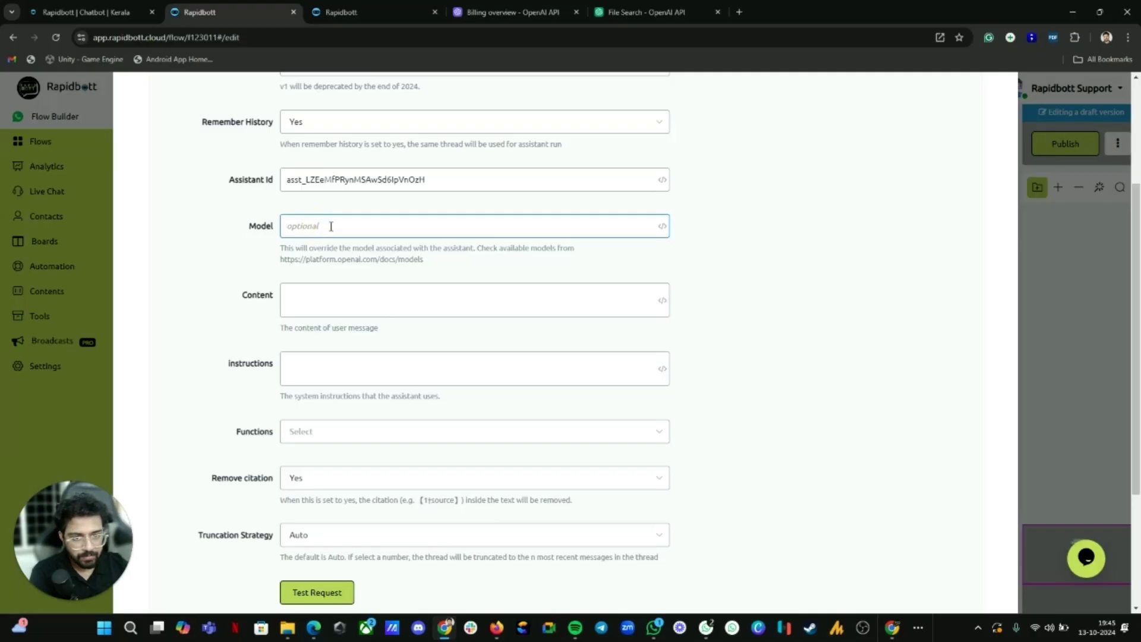
click(356, 12)
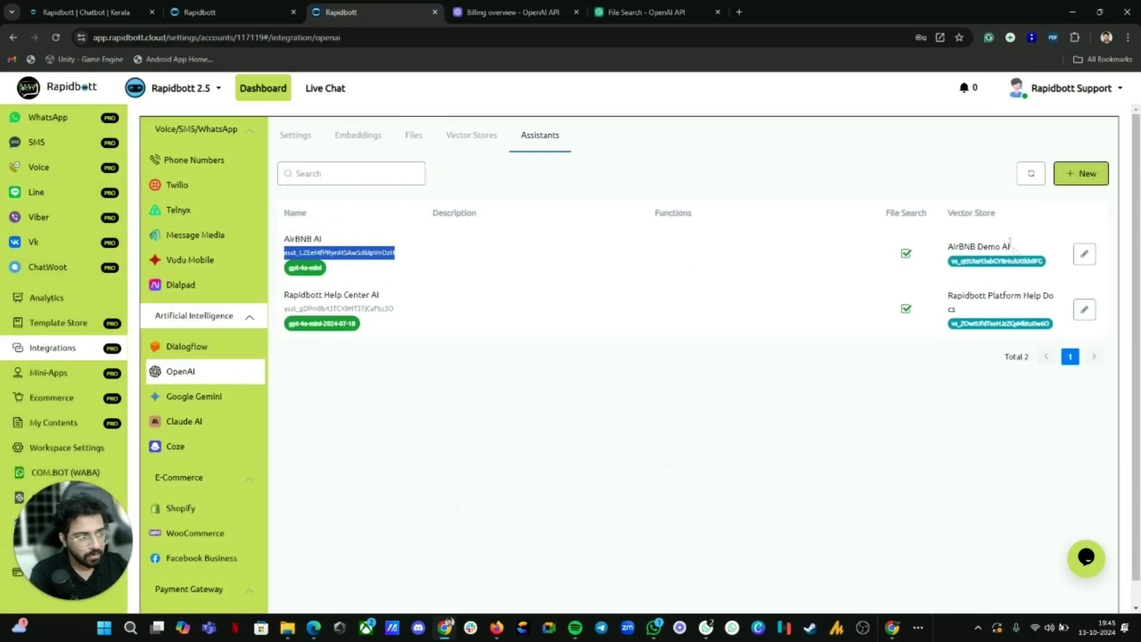
click(1084, 254)
click(238, 12)
click(337, 297)
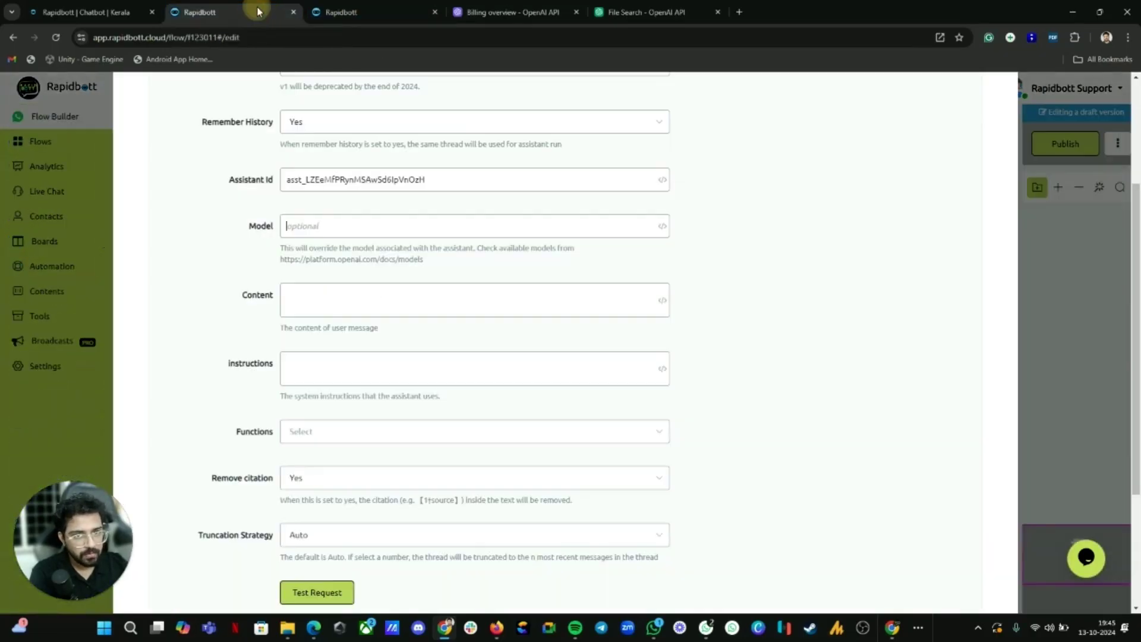
click(336, 226)
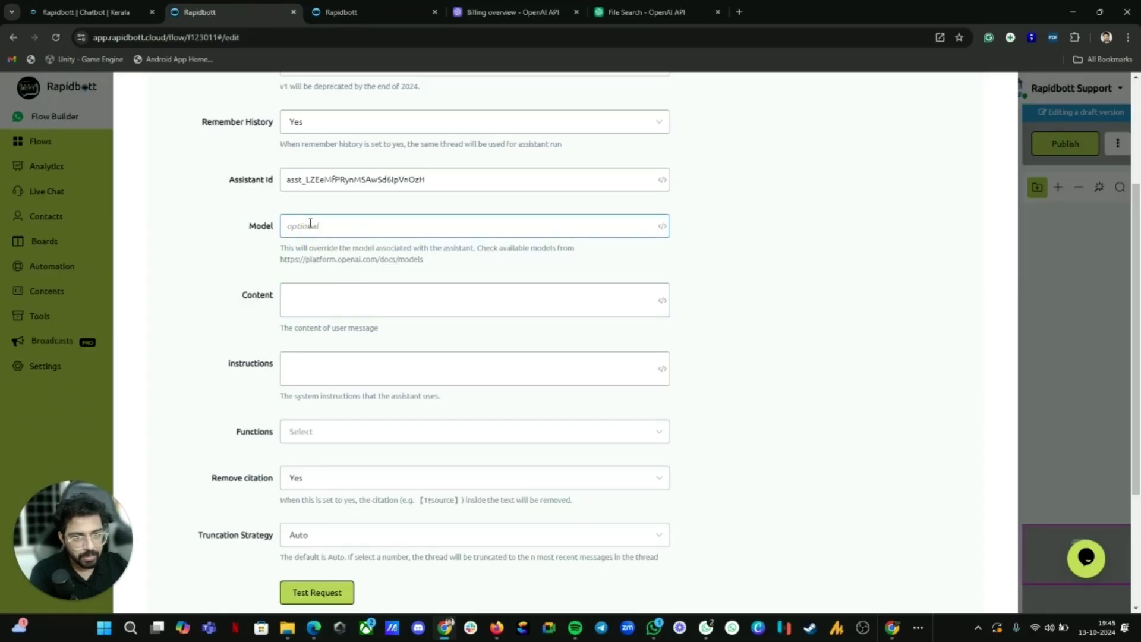
click(333, 296)
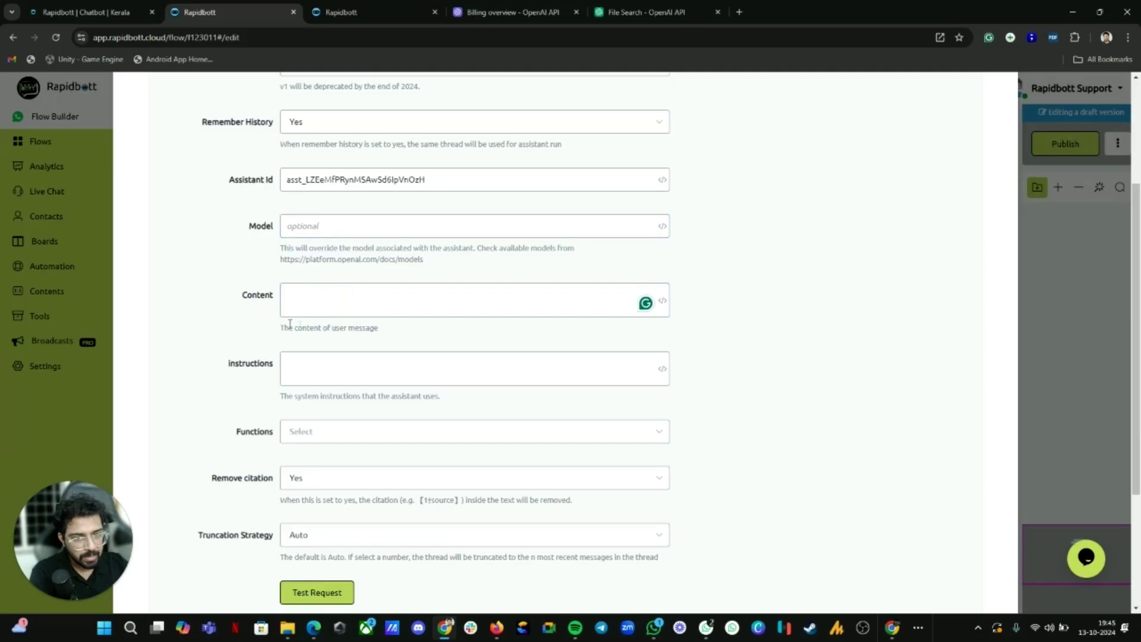
Step: Insert the Last Text Input variable into the OpenAI action's Content field
click(663, 302)
click(761, 235)
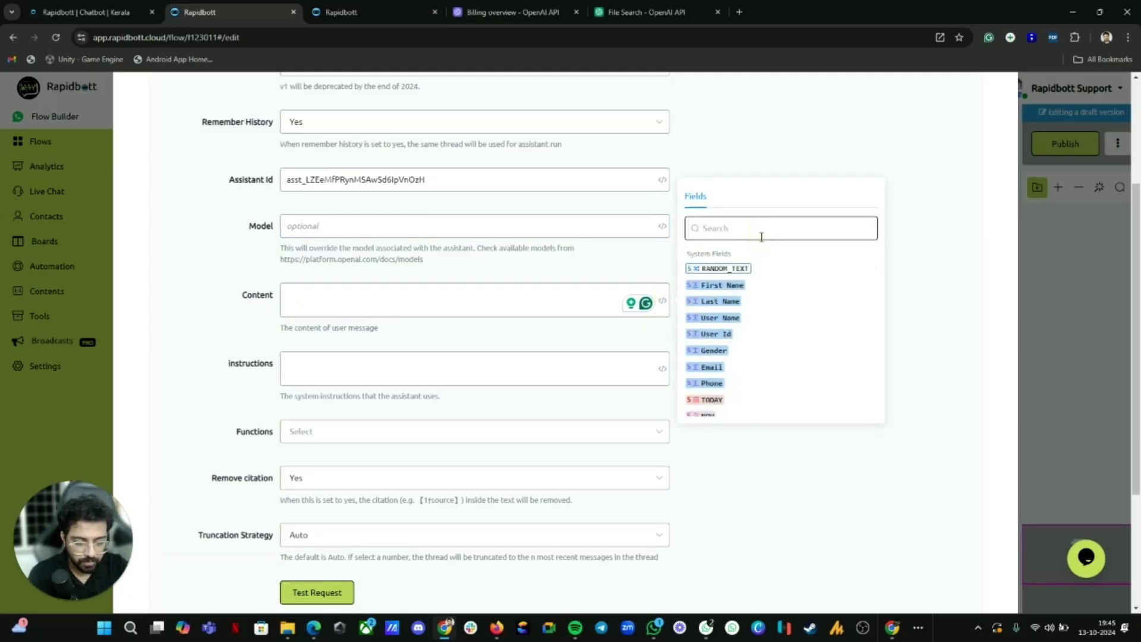
text(last)
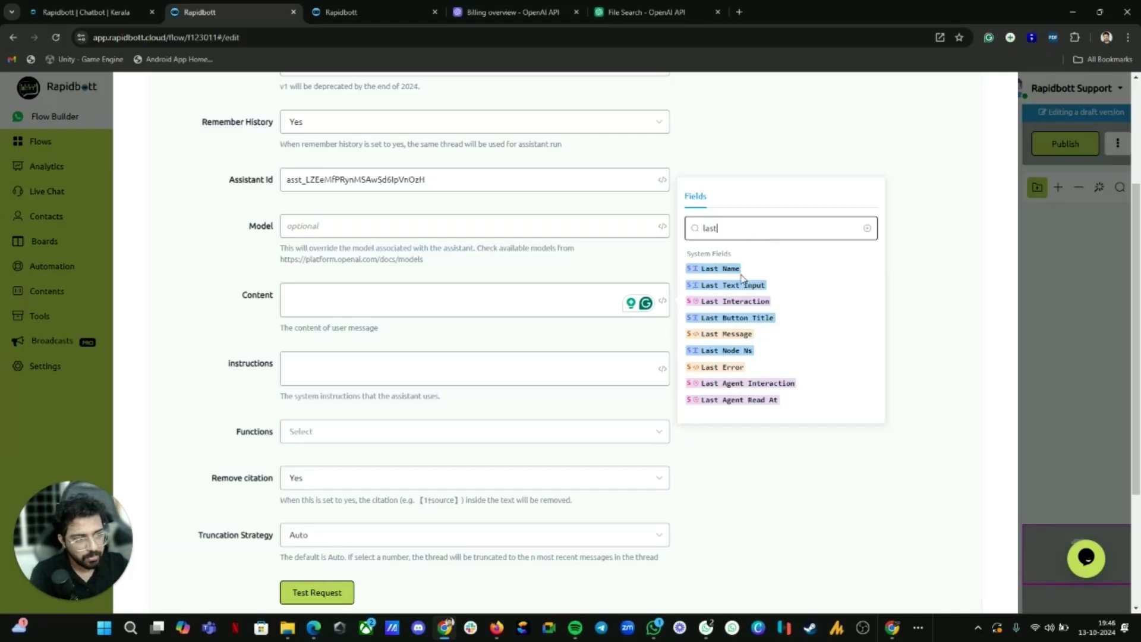
click(737, 285)
click(293, 299)
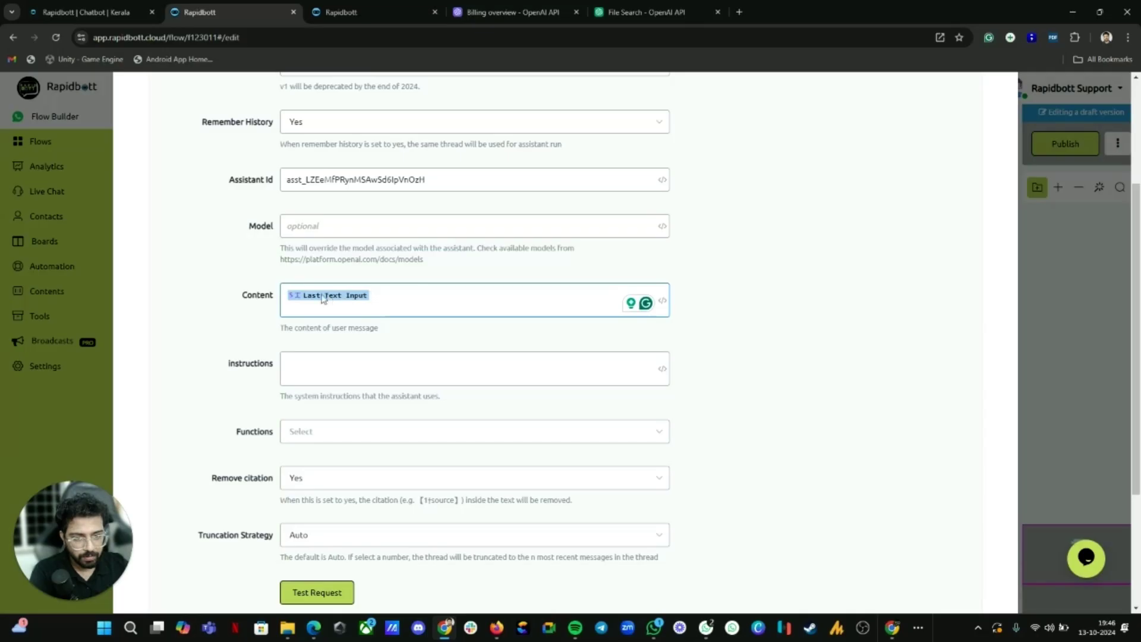
Step: Check the assistant's details in the other tab, then begin a sample test message for Content
click(321, 372)
click(356, 12)
click(346, 433)
click(243, 12)
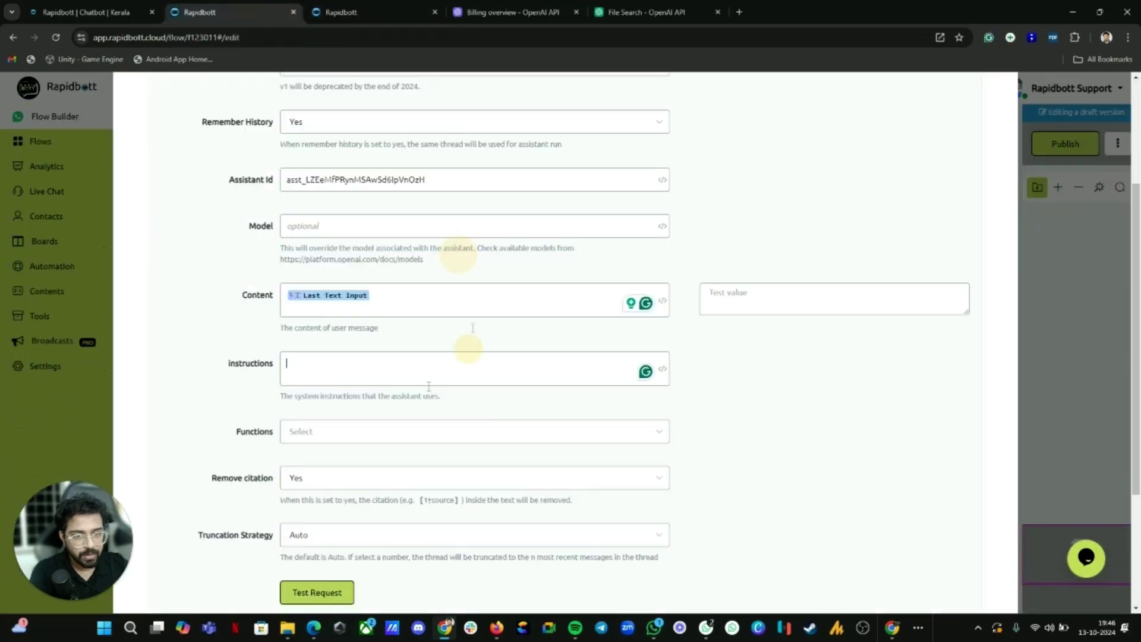
click(329, 367)
click(778, 296)
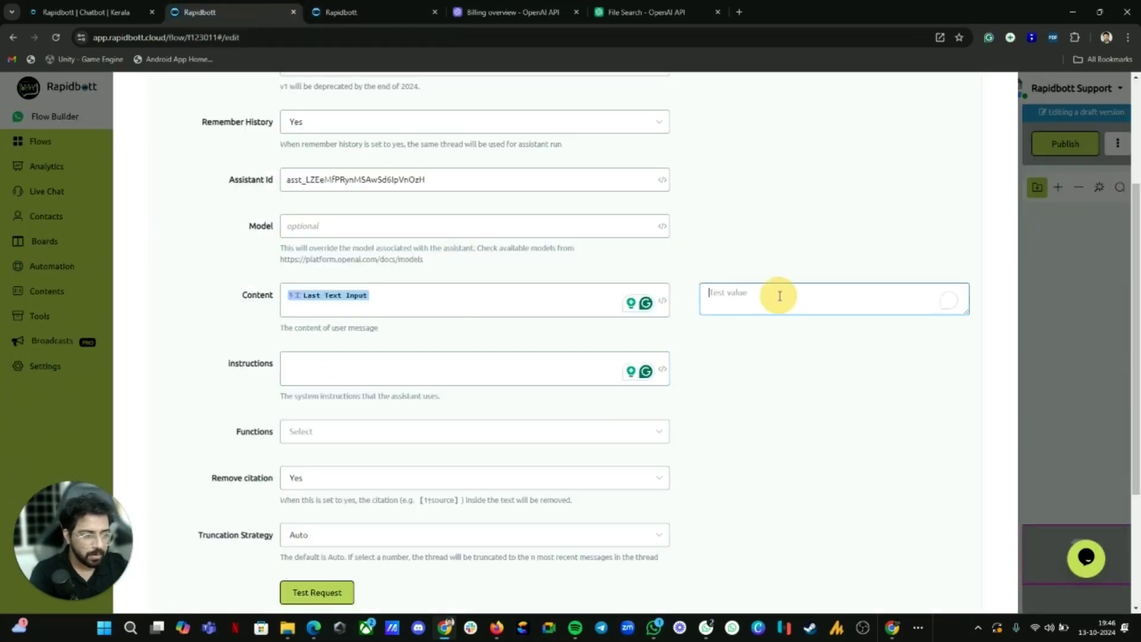
text(Ni)
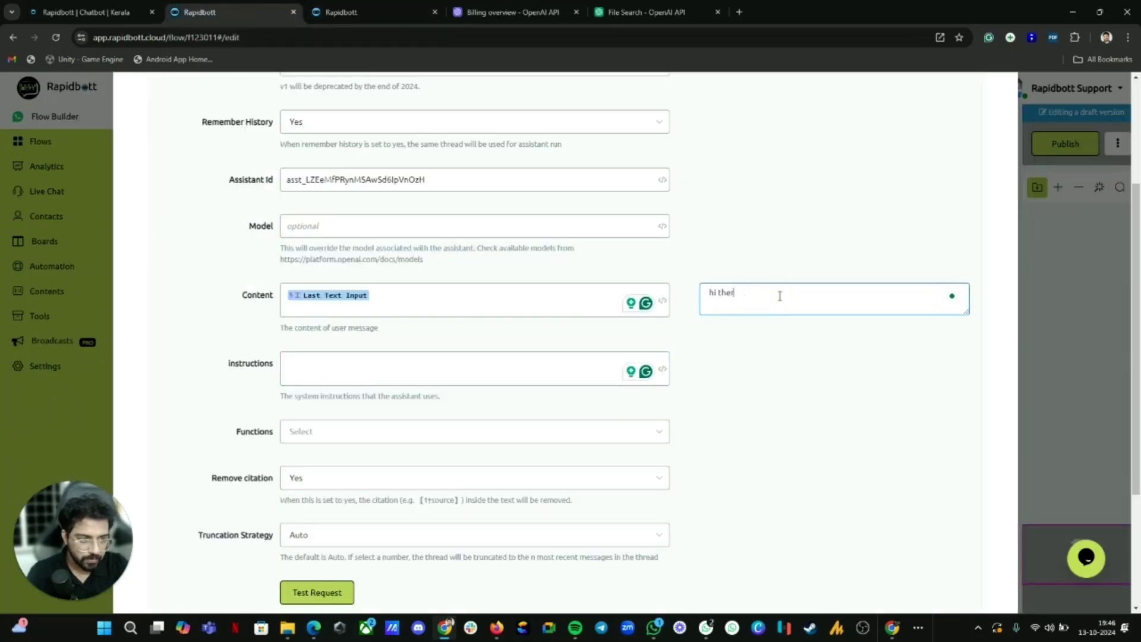
scroll(772, 298, down, 3)
Step: Run a test request and set the JSON Path to $.messages[0].content[0].text.value
click(315, 403)
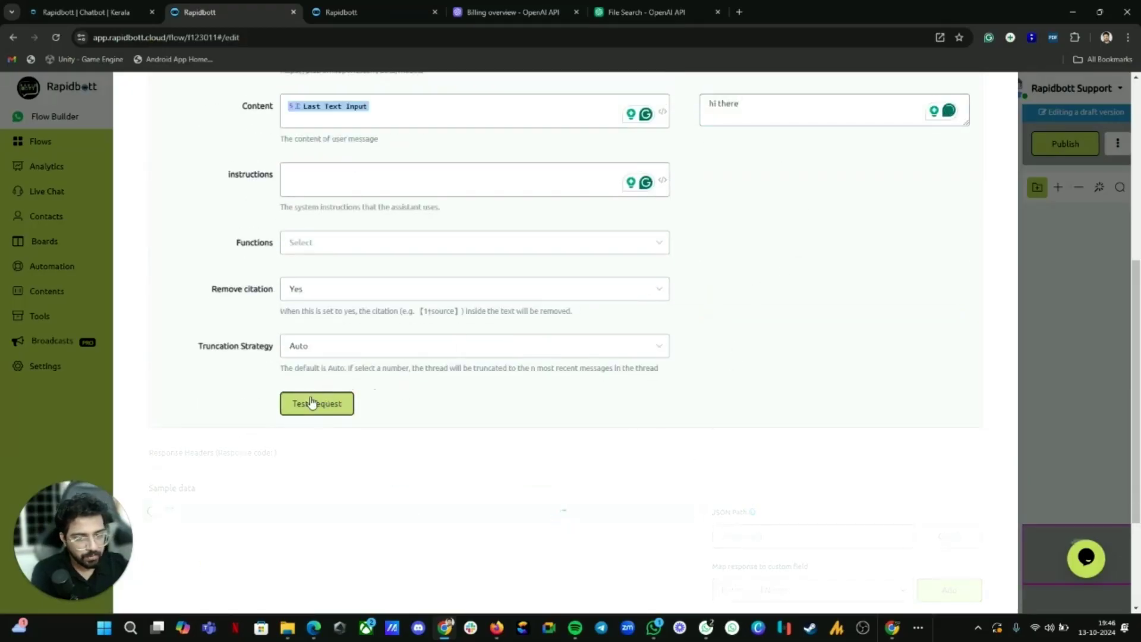
scroll(318, 380, down, 1)
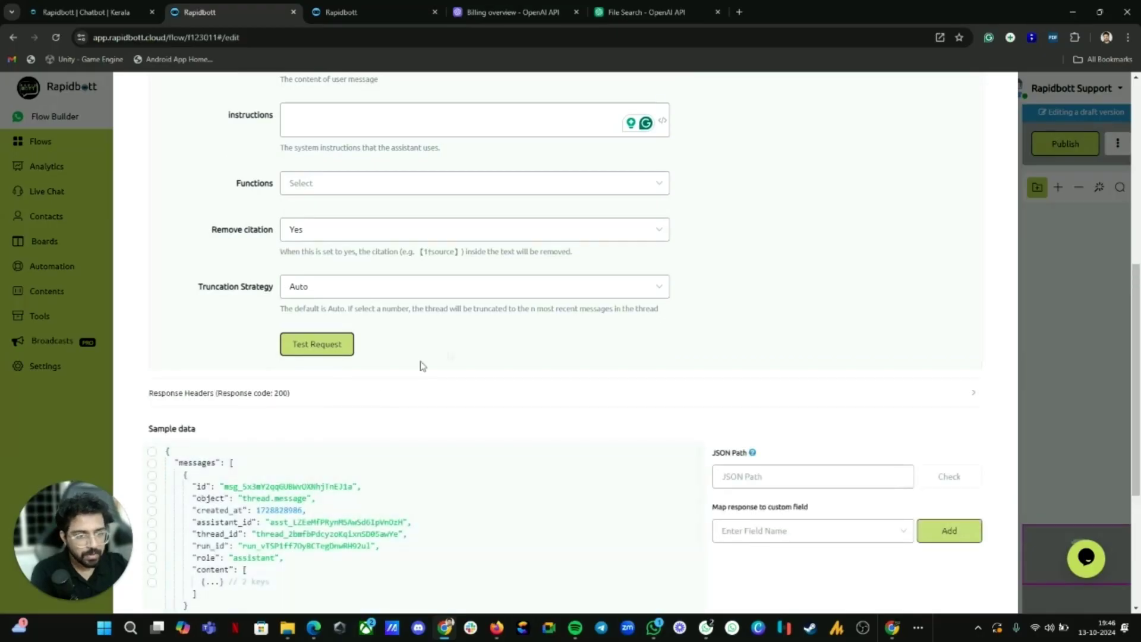
scroll(458, 353, down, 2)
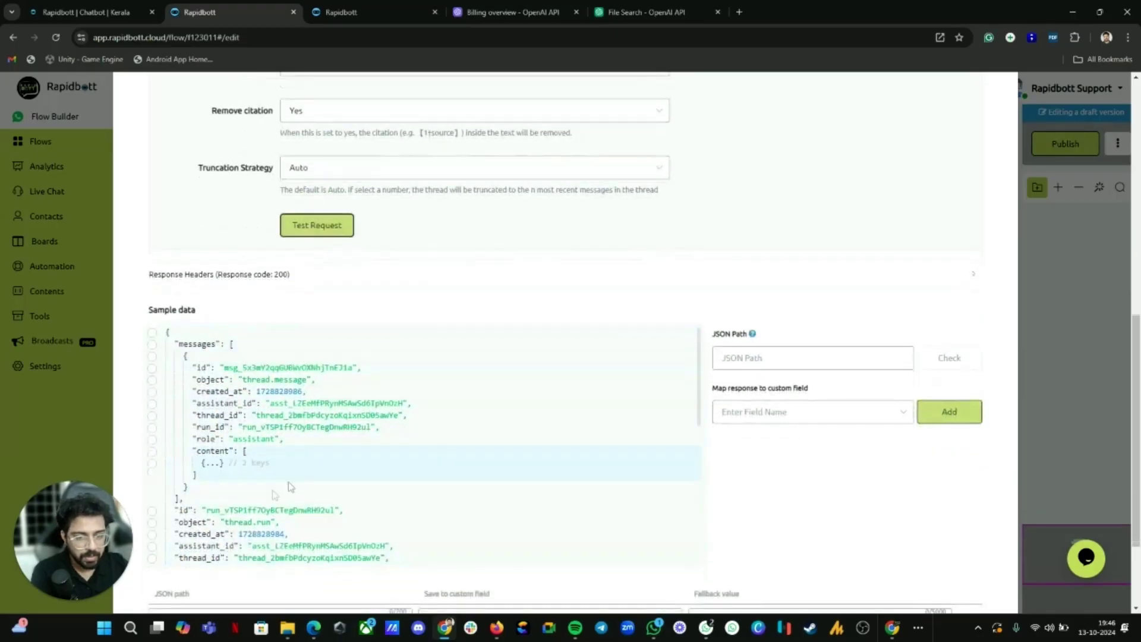
click(214, 464)
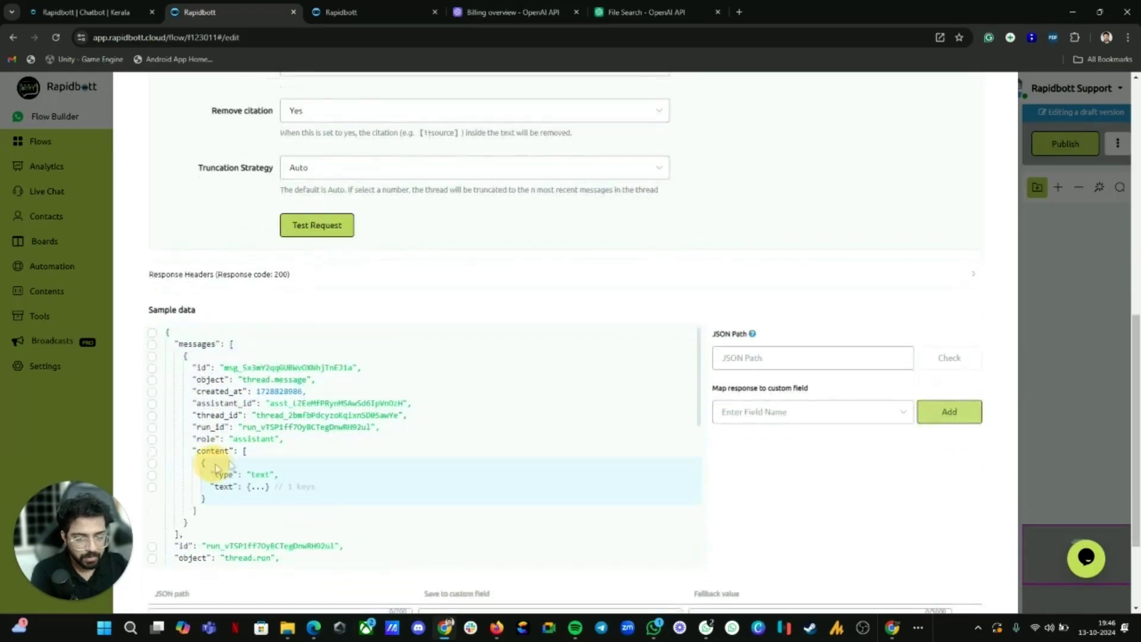
click(259, 488)
scroll(249, 427, down, 3)
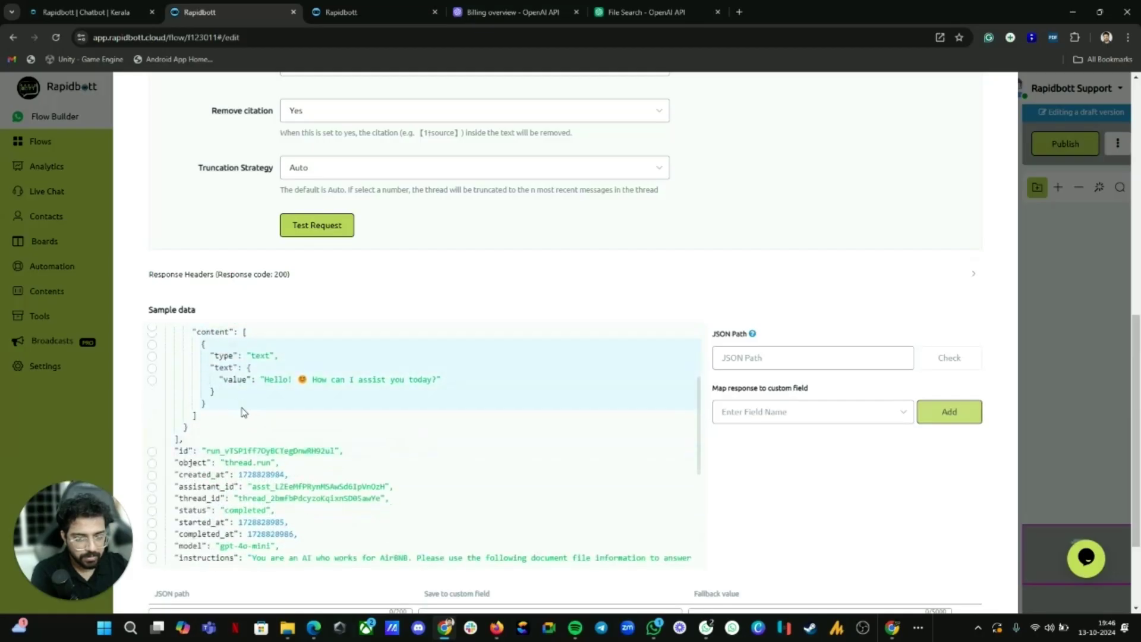
click(152, 381)
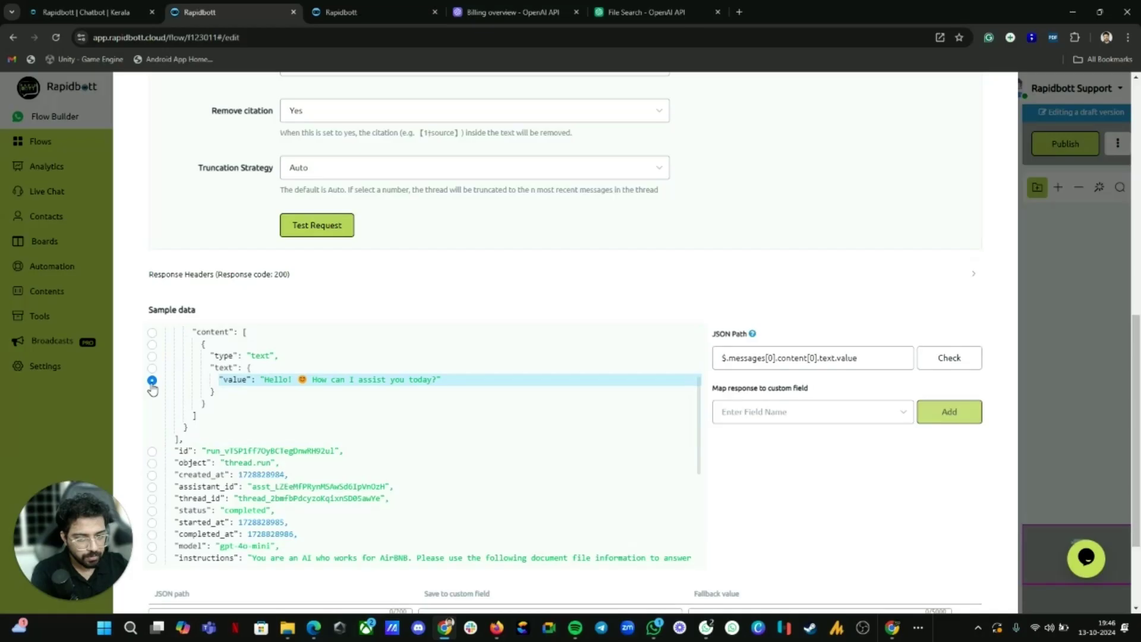
Step: Map the reply $.messages[0].content[0].text.value to the existing AI response custom field
click(778, 413)
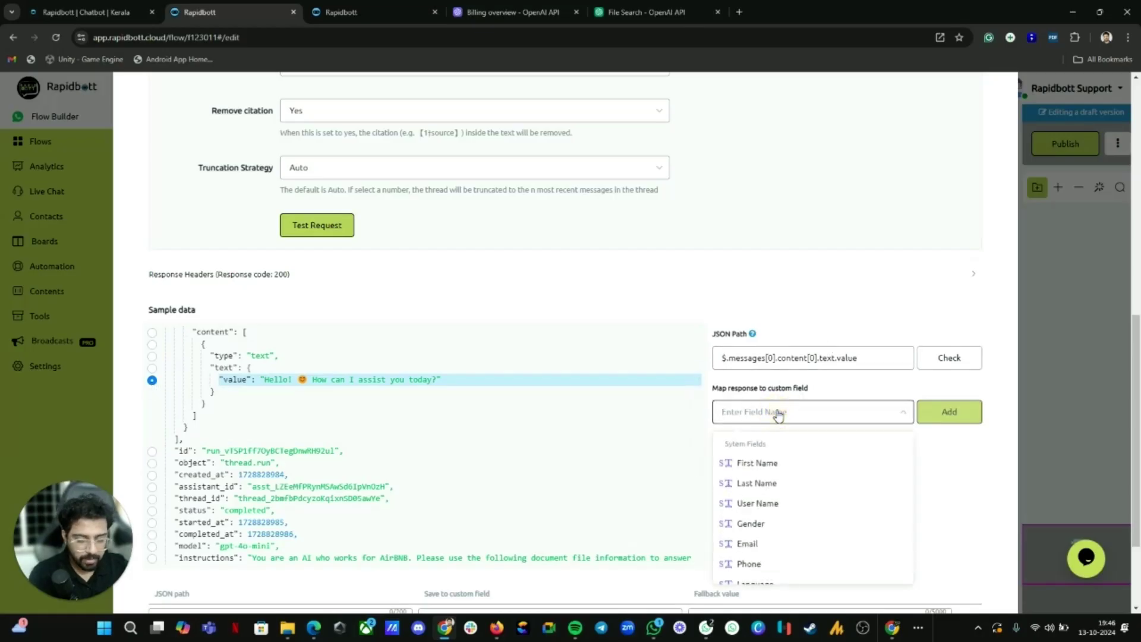
text(ai)
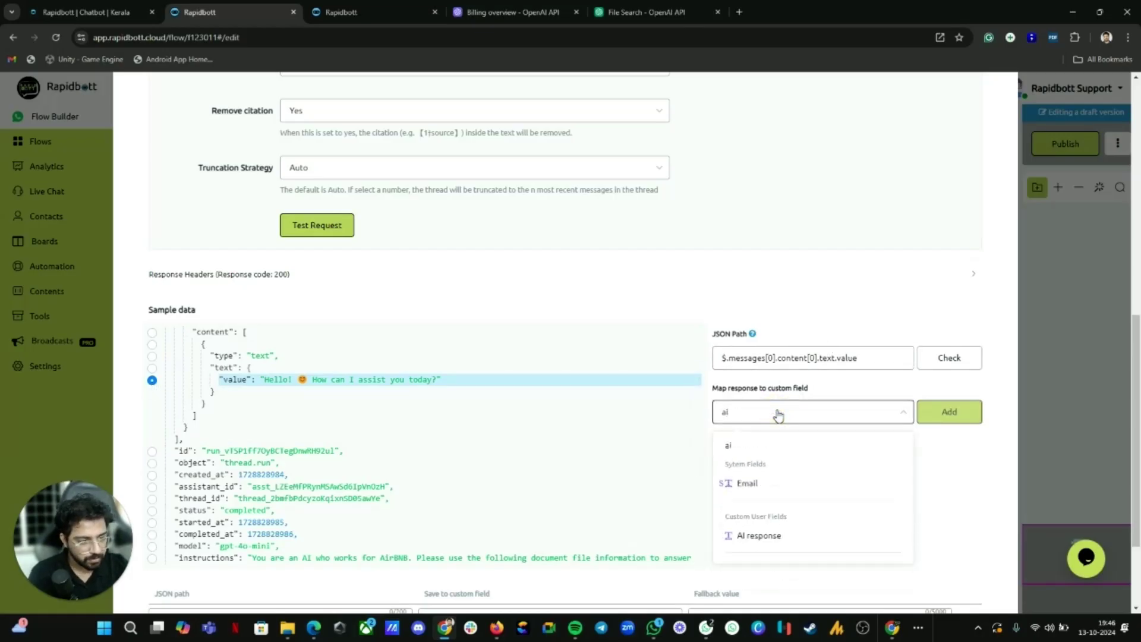
click(747, 446)
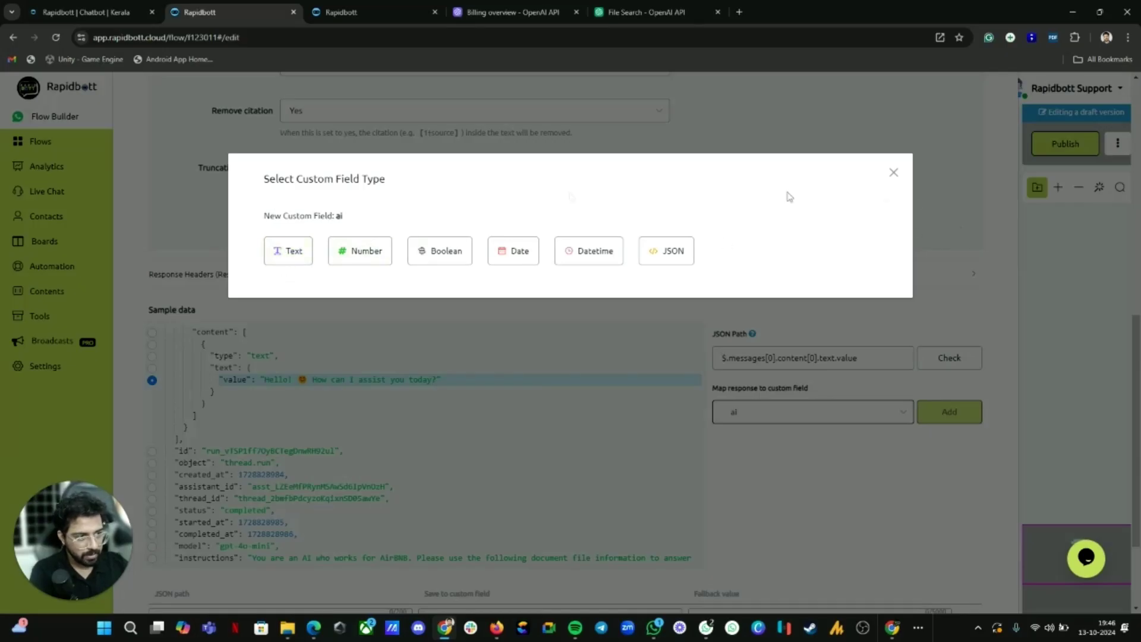
click(894, 173)
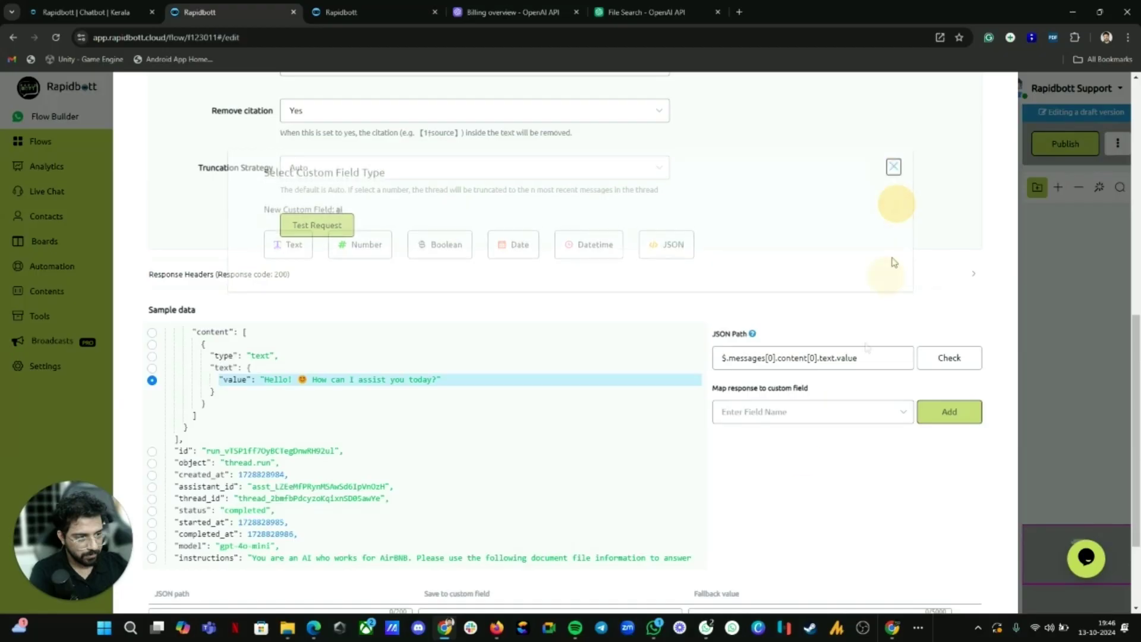
click(768, 412)
scroll(744, 533, down, 1)
text(ai)
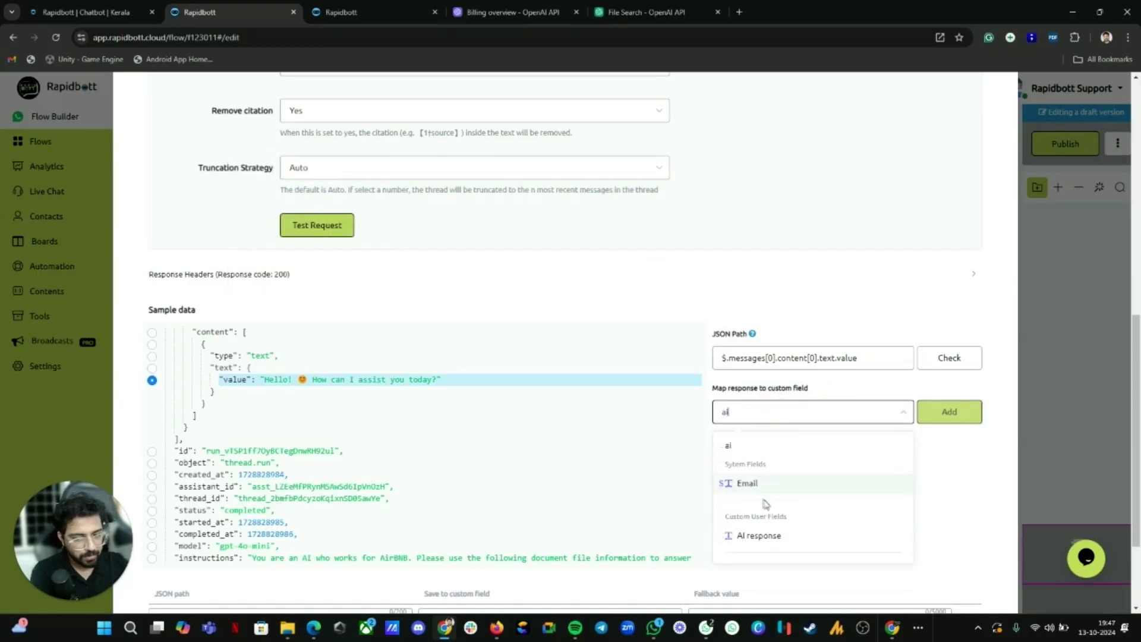
click(750, 536)
click(949, 412)
scroll(806, 489, down, 1)
scroll(806, 489, down, 2)
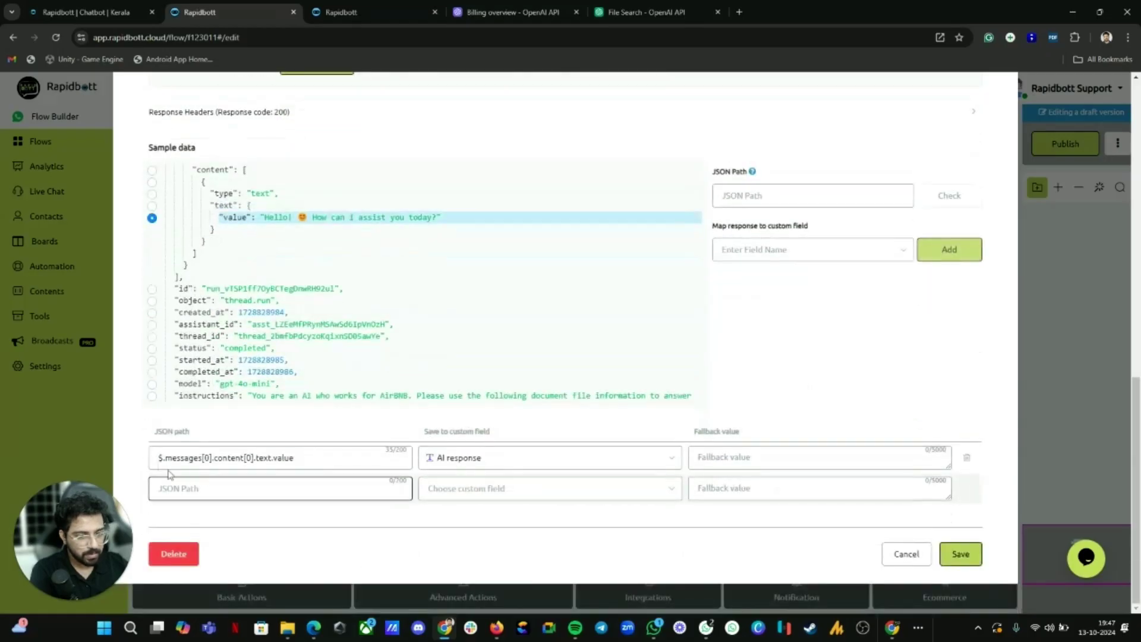
Step: Save the AI Block settings and attach a new Question step after it
click(967, 558)
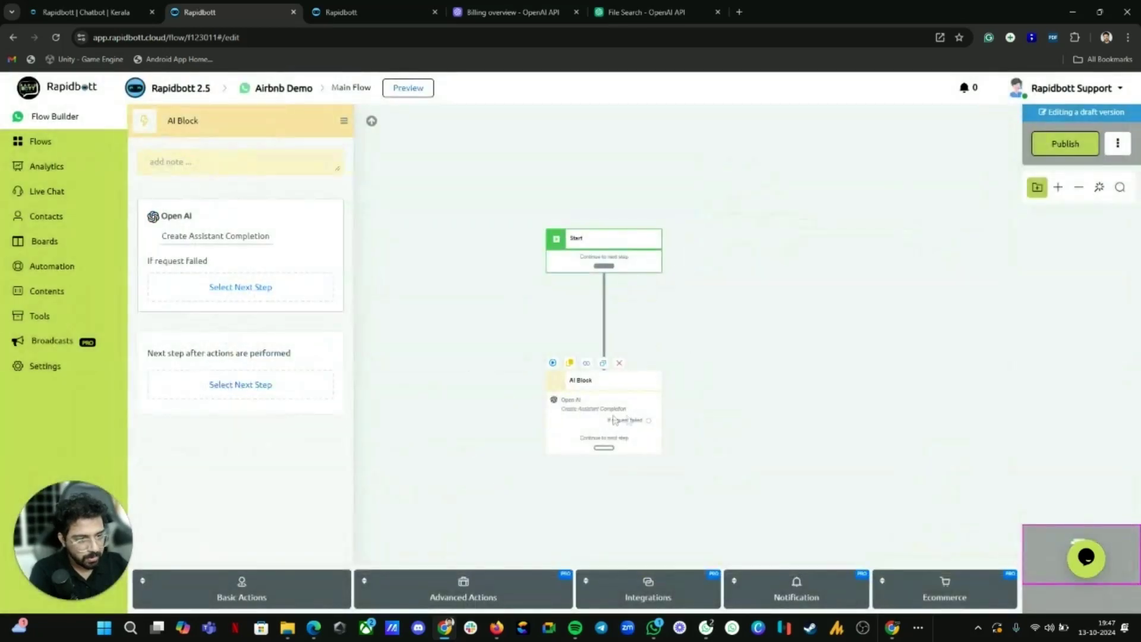
drag(621, 274, 599, 375)
click(662, 375)
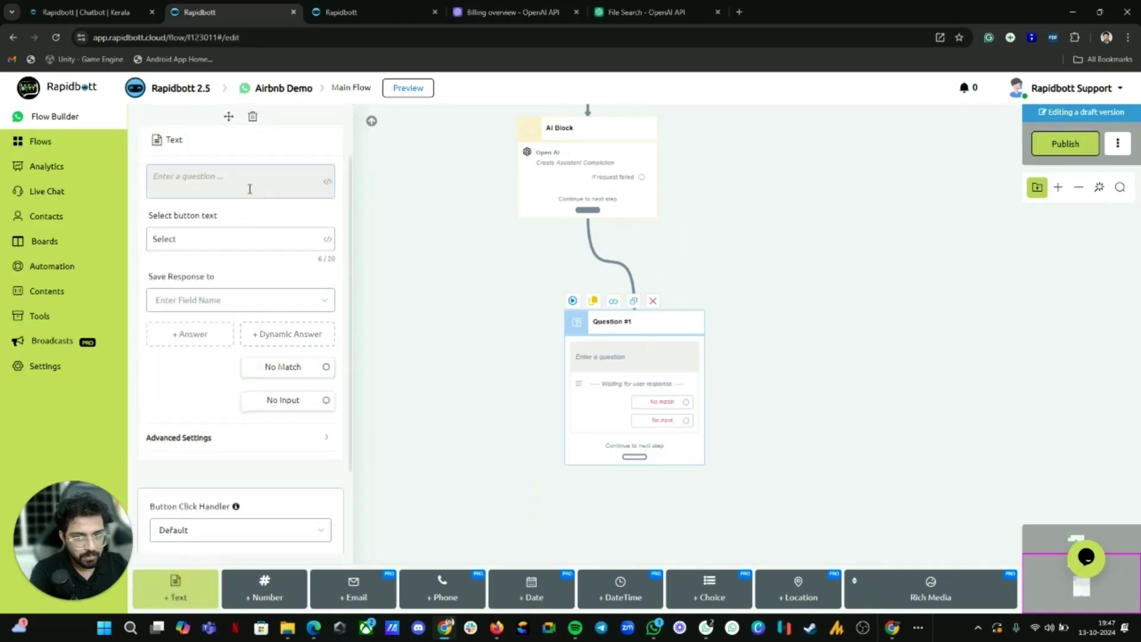
Step: Give Question #1 a text item showing {{AI response}} and place it beneath the AI Block
click(249, 188)
text({{ai)
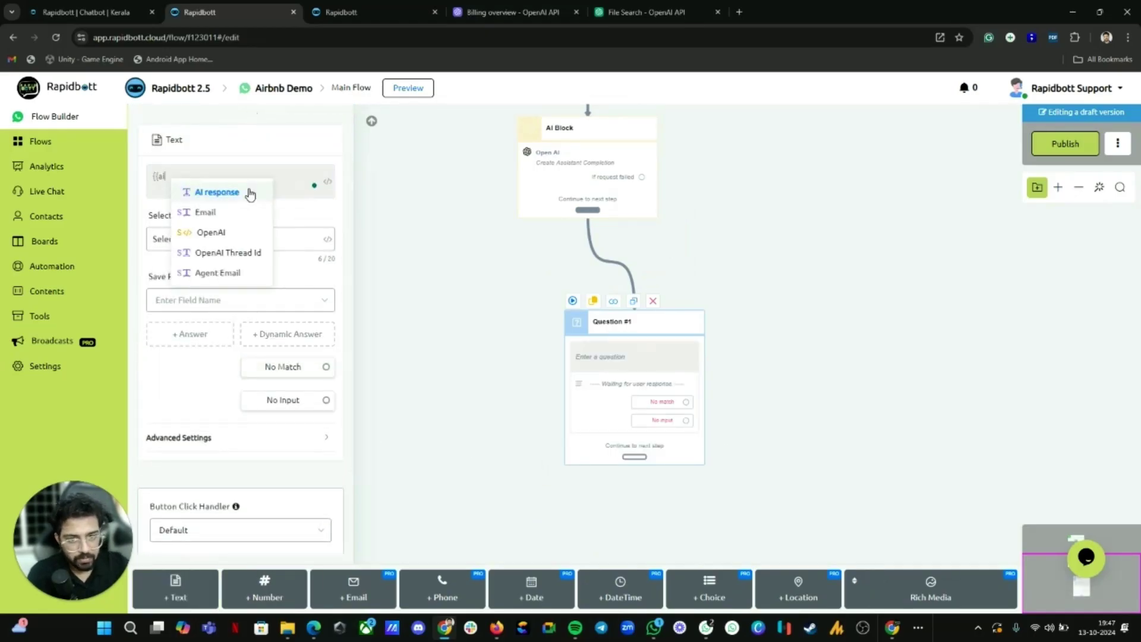
click(244, 190)
click(535, 412)
drag(626, 379, 579, 412)
scroll(562, 418, down, 1)
scroll(604, 407, up, 2)
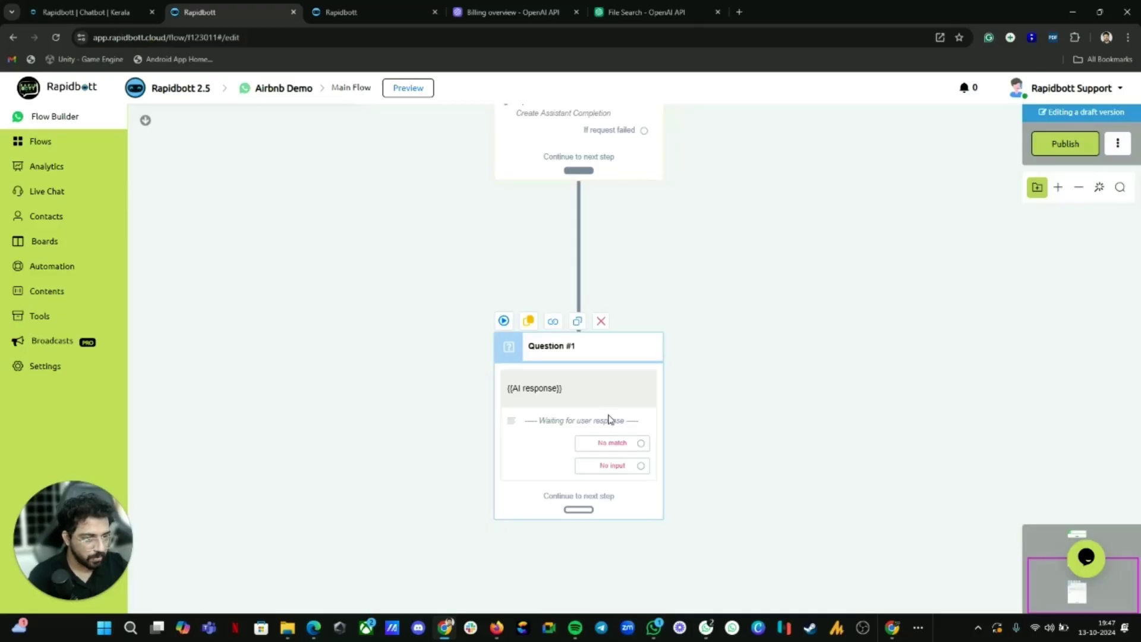
scroll(591, 517, down, 1)
Step: Connect Question #1's continue output back to the AI Block to loop for follow-up questions
drag(582, 510, 594, 151)
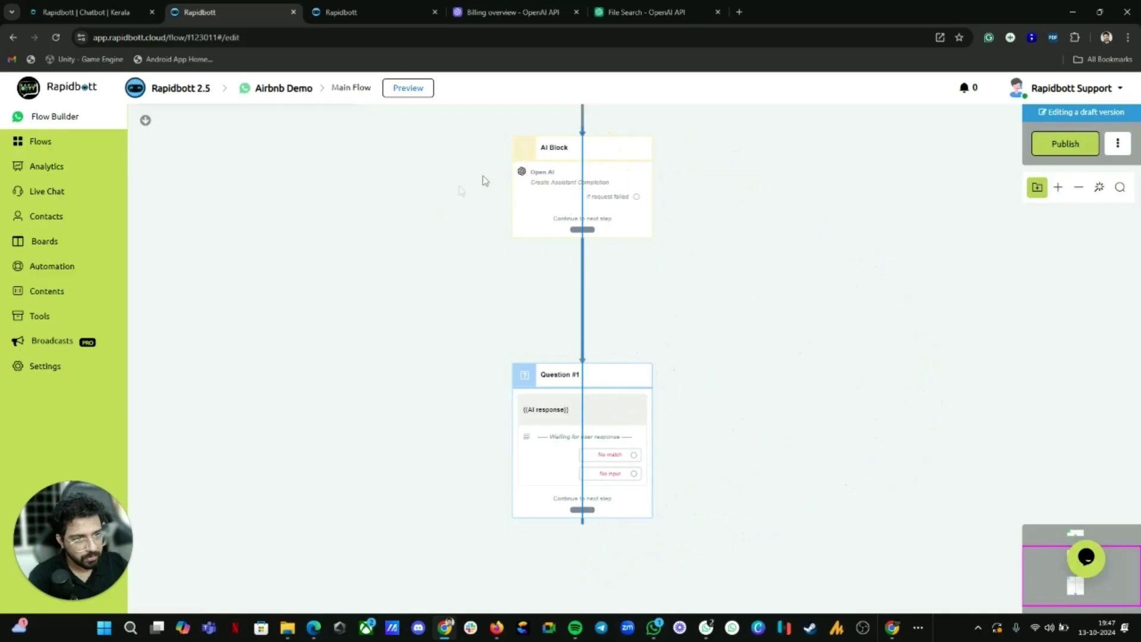
scroll(546, 208, up, 2)
scroll(566, 165, down, 1)
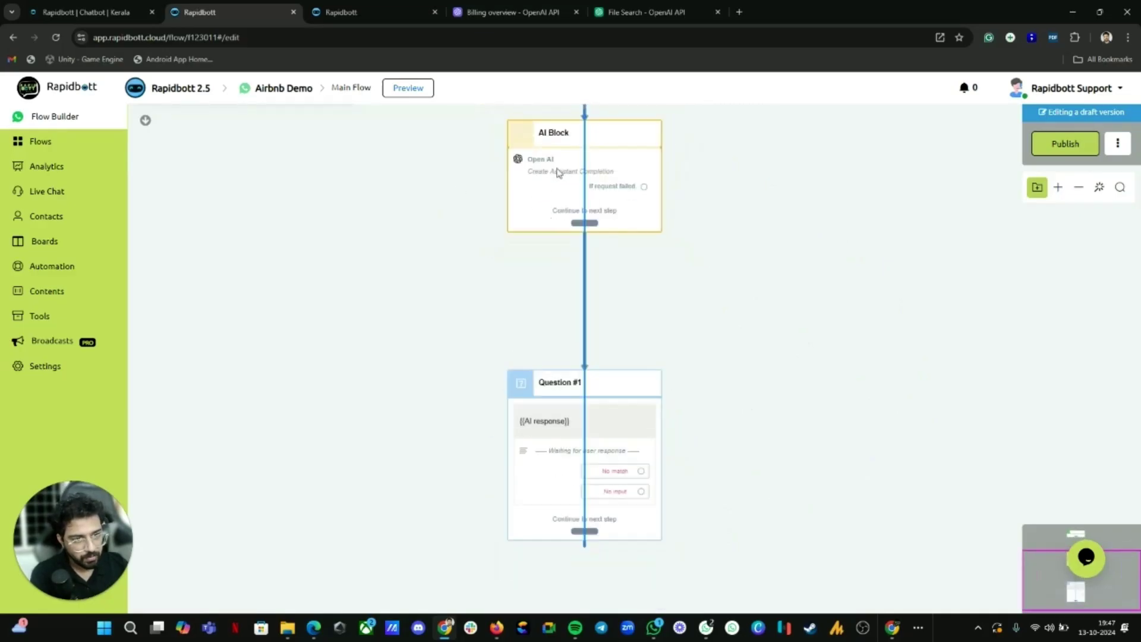
mouse_move(583, 283)
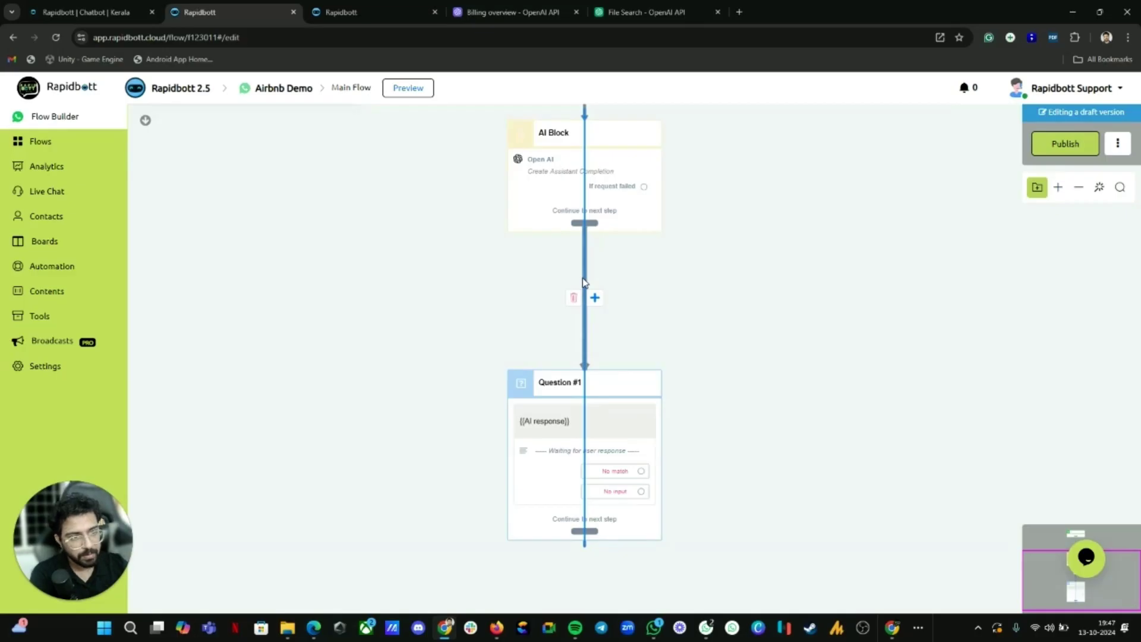